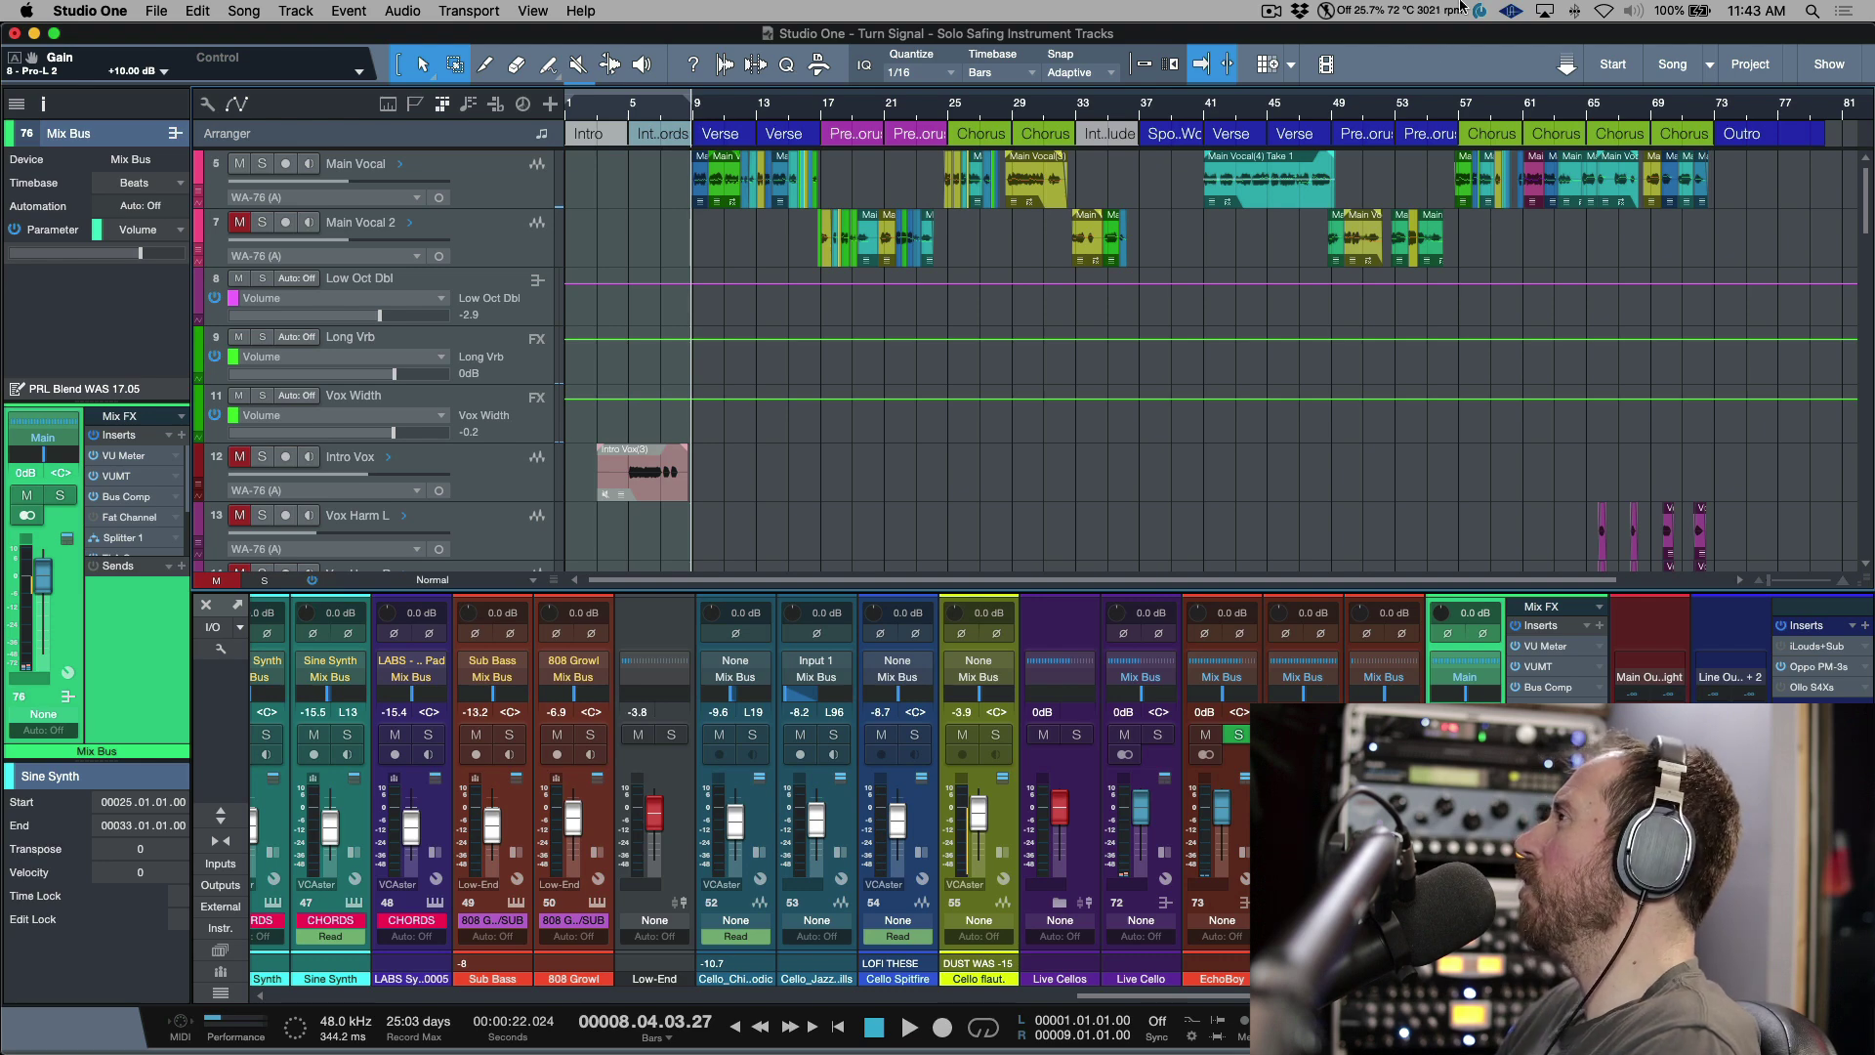
# Hide the mixer and scroll the track list through the song down to Plucky Synth (track 46).
pyautogui.press('F3')
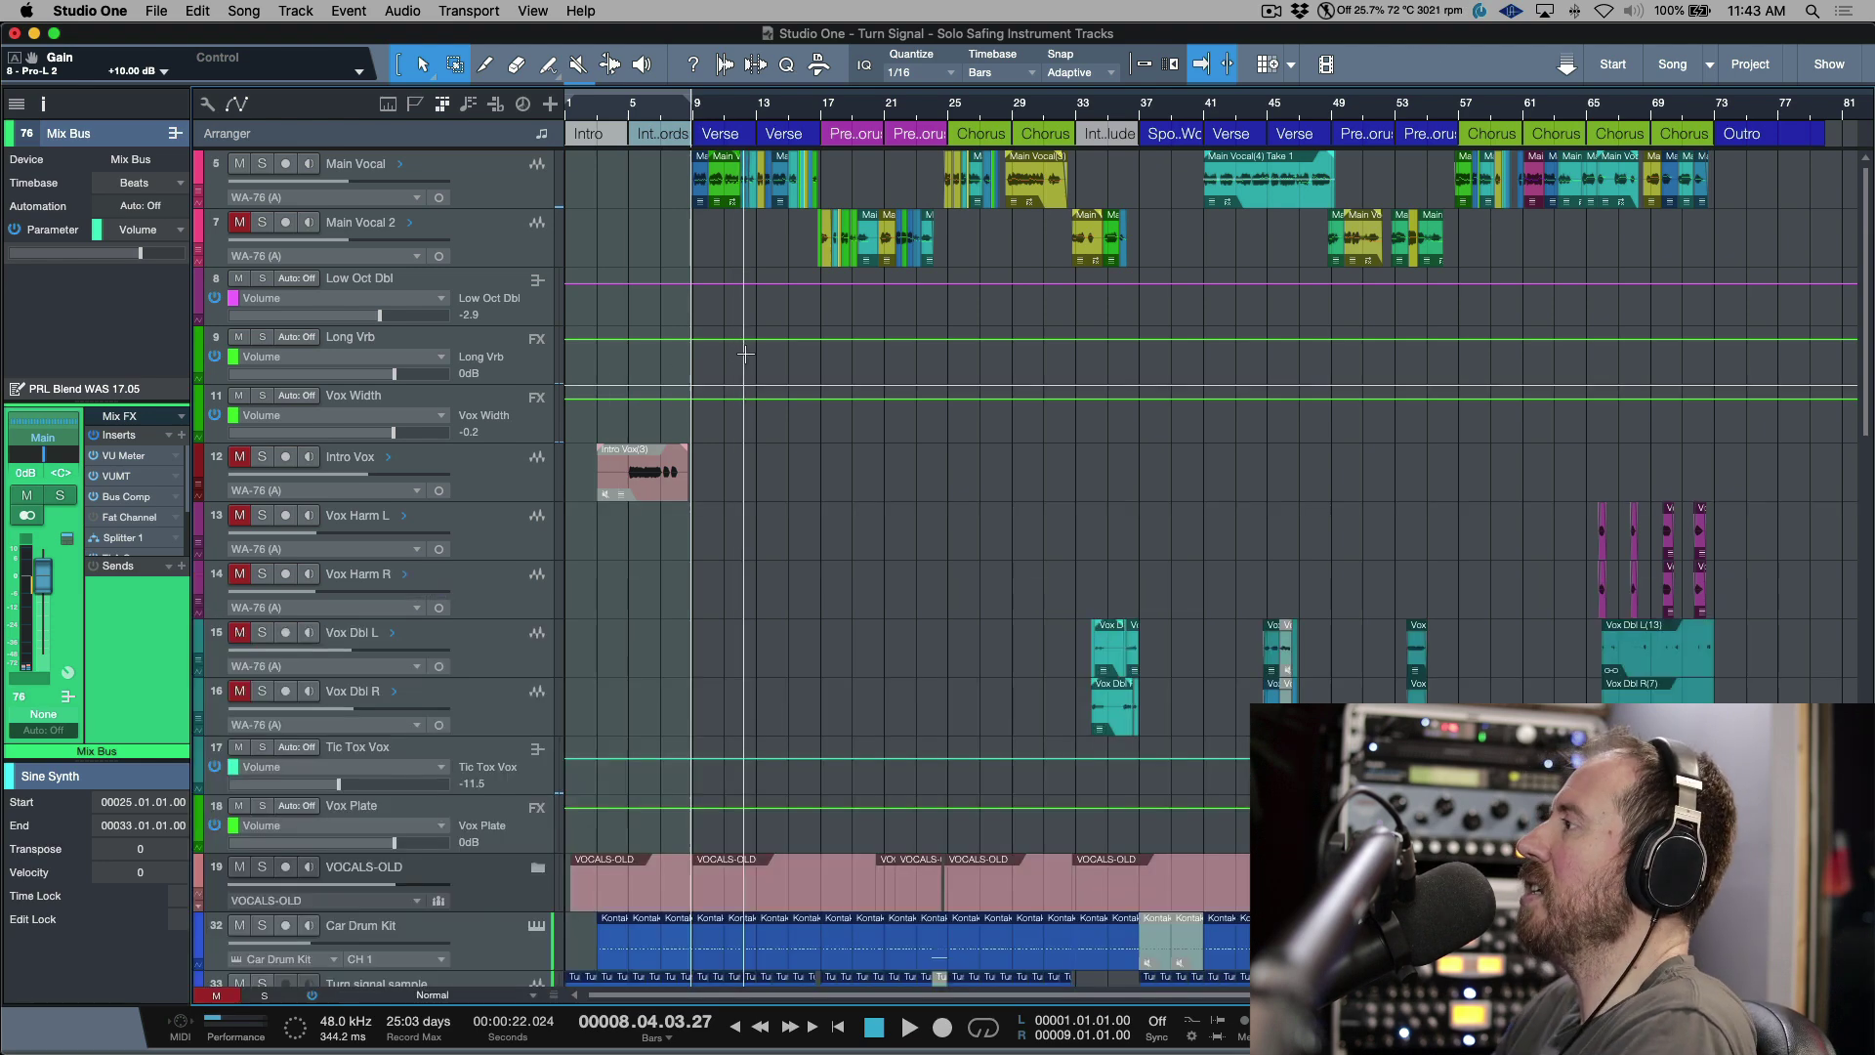
pyautogui.scroll(-1, 941, 383)
pyautogui.scroll(-20, 941, 383)
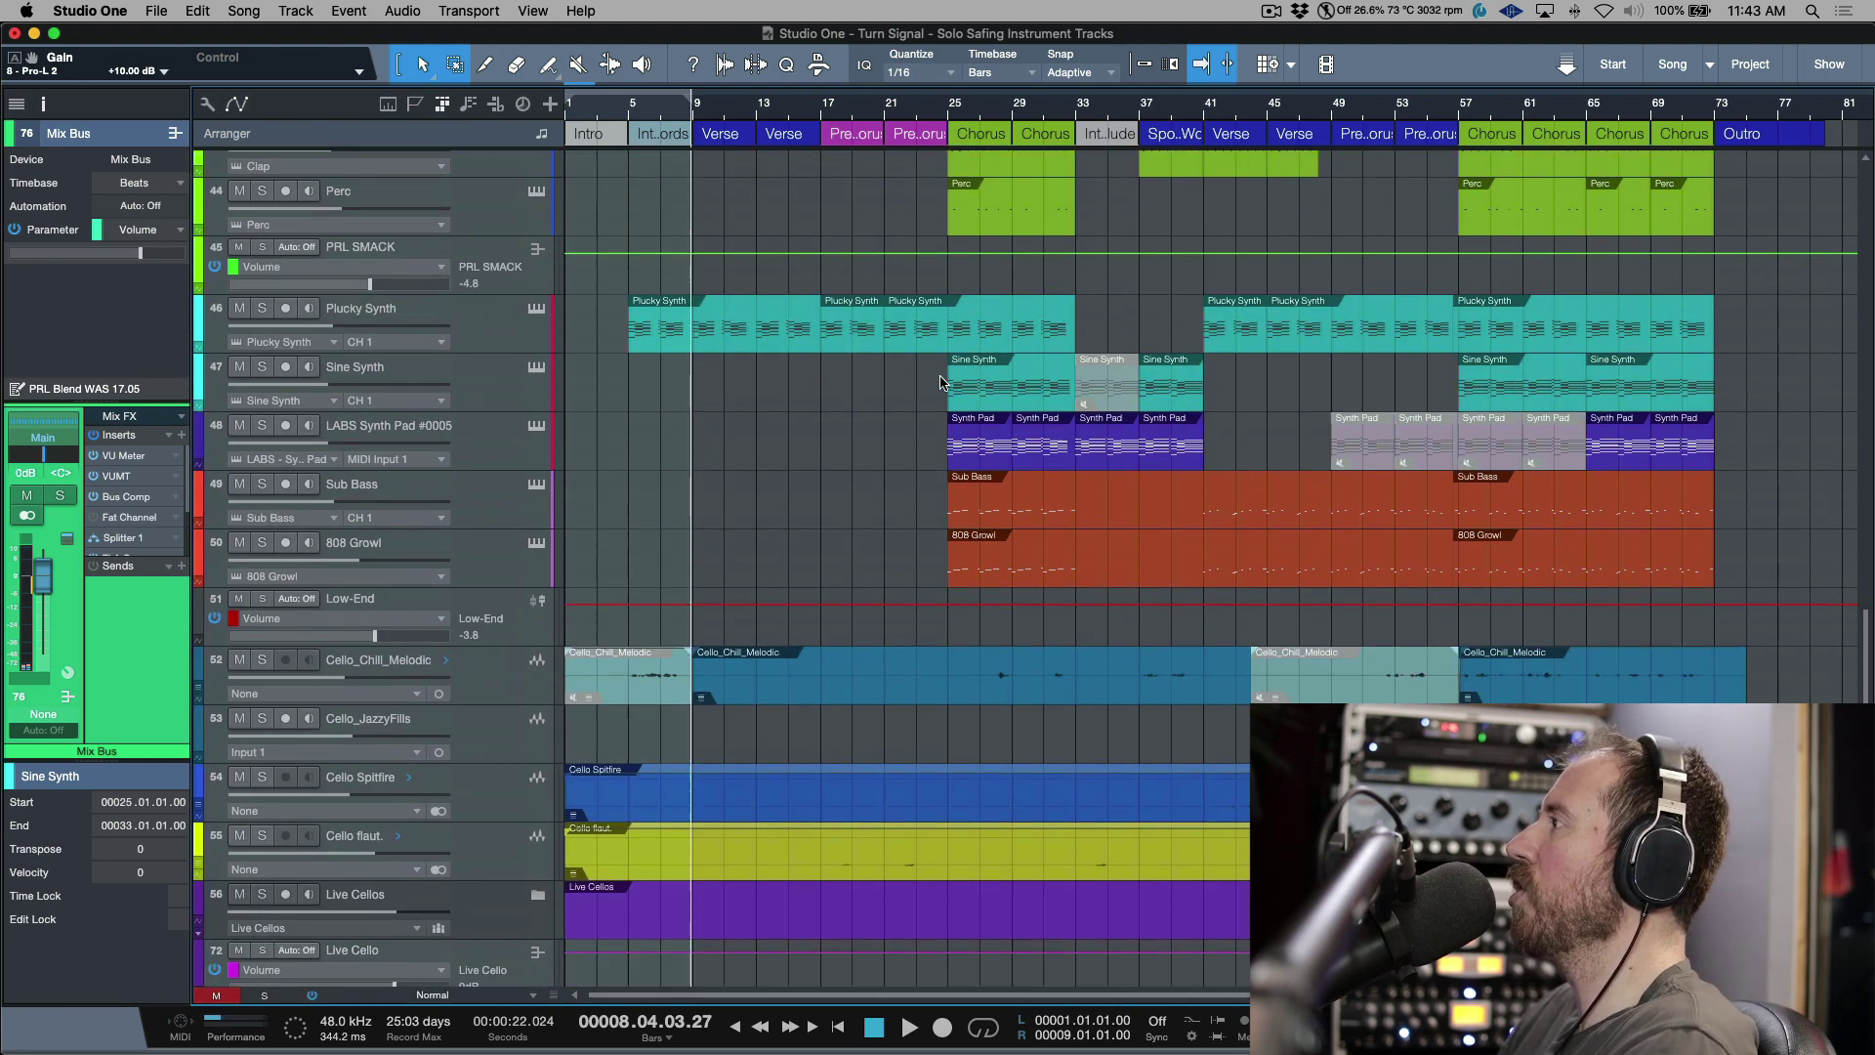
pyautogui.scroll(3, 940, 383)
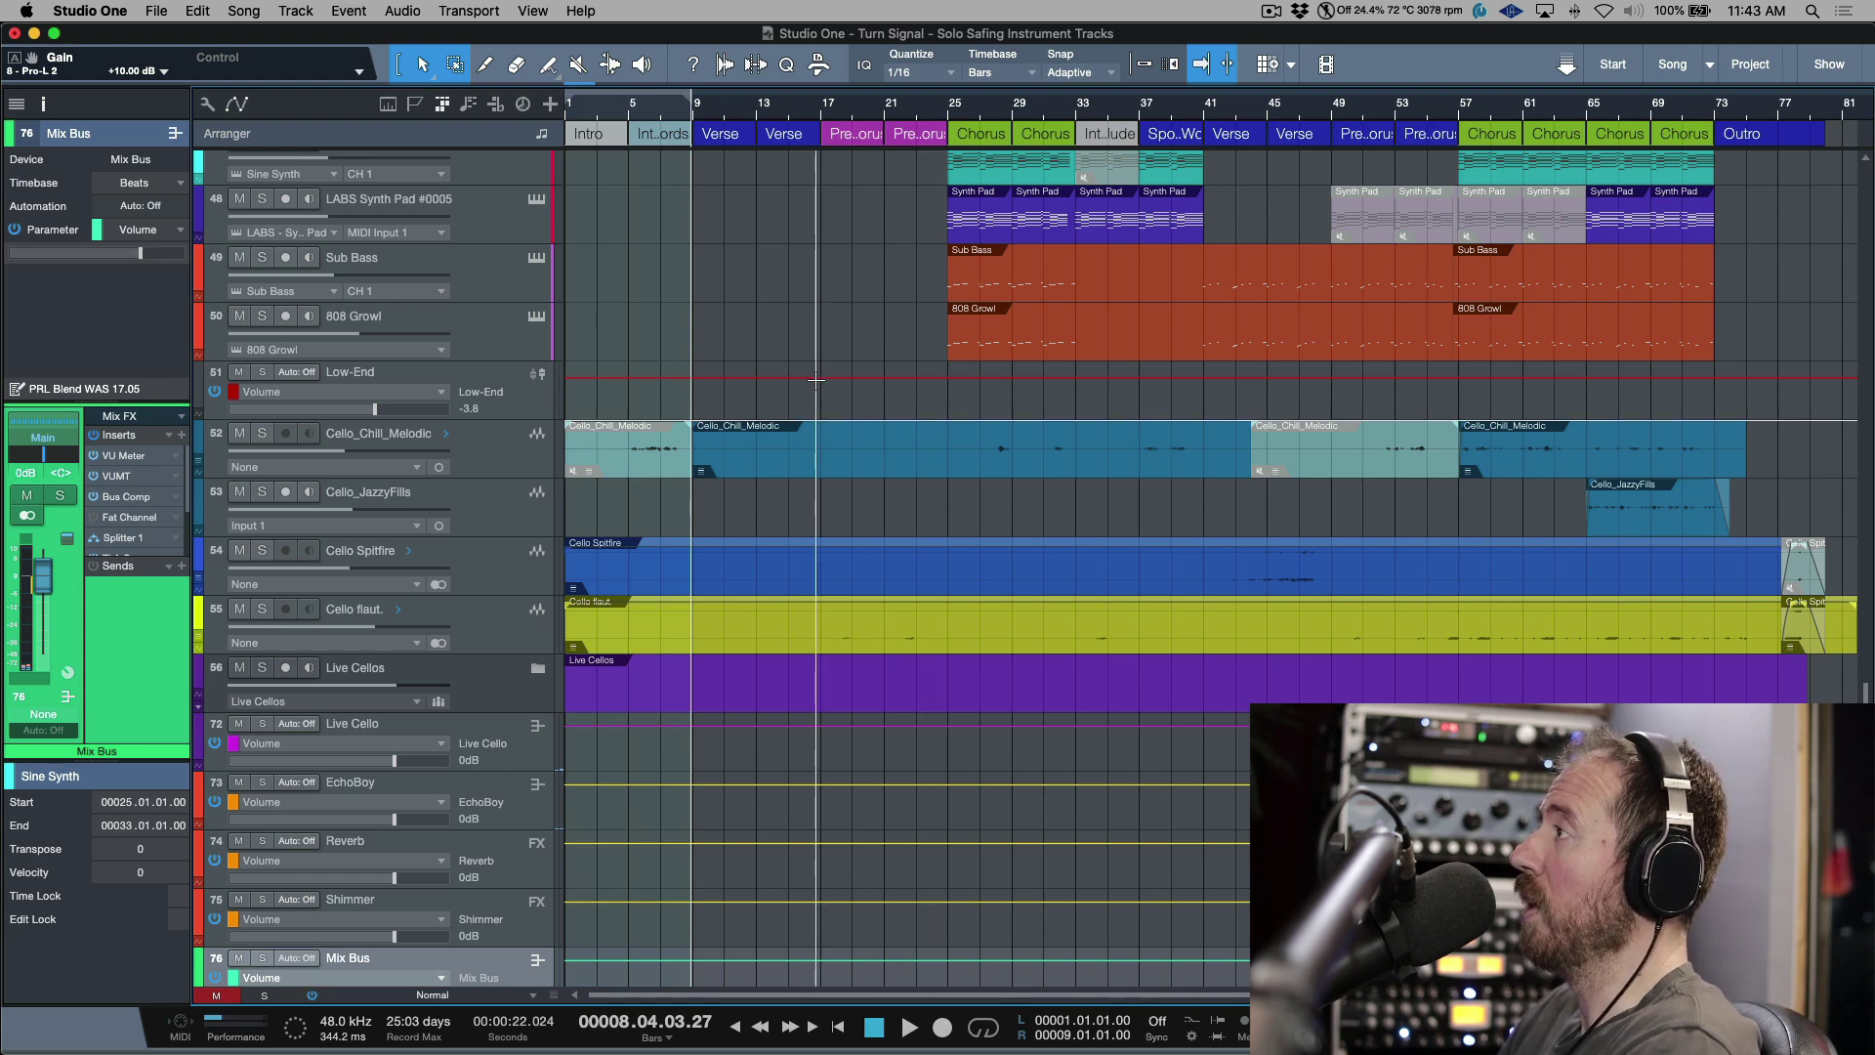
pyautogui.scroll(5, 817, 381)
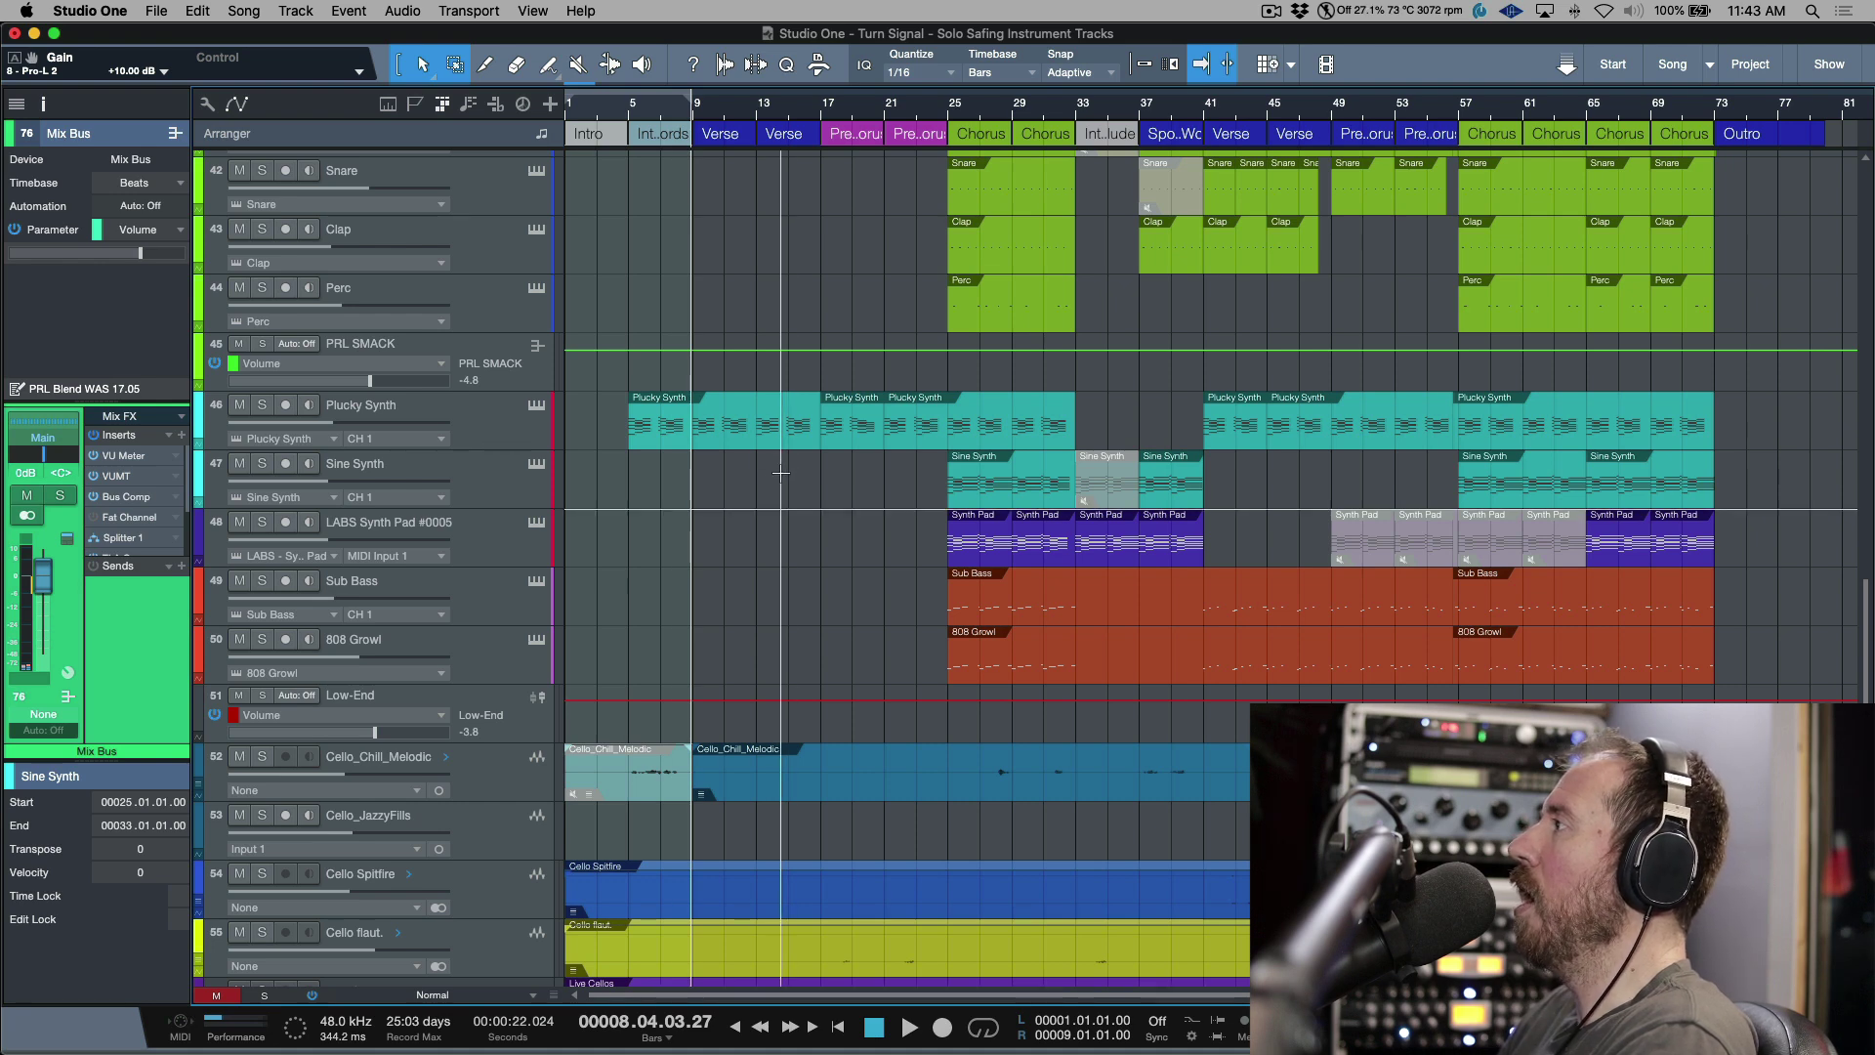
pyautogui.scroll(-4, 780, 473)
pyautogui.scroll(10, 780, 473)
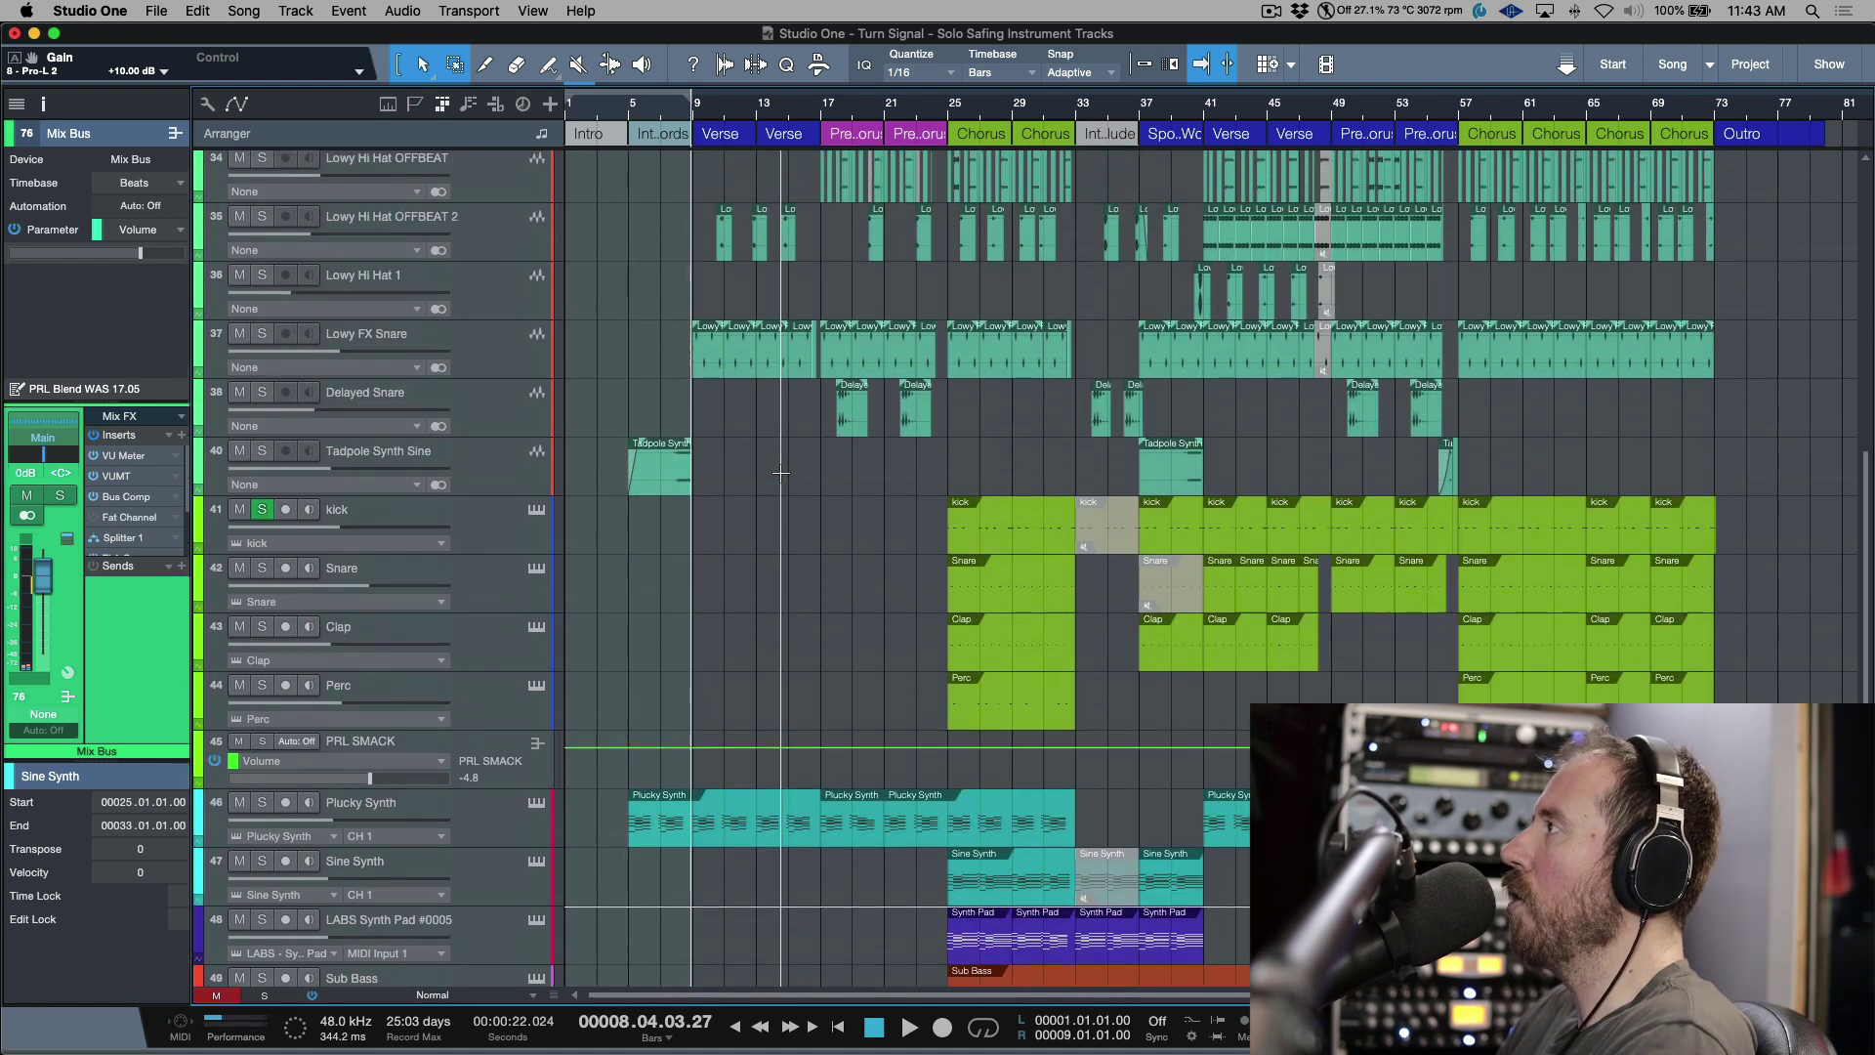
pyautogui.scroll(10, 780, 473)
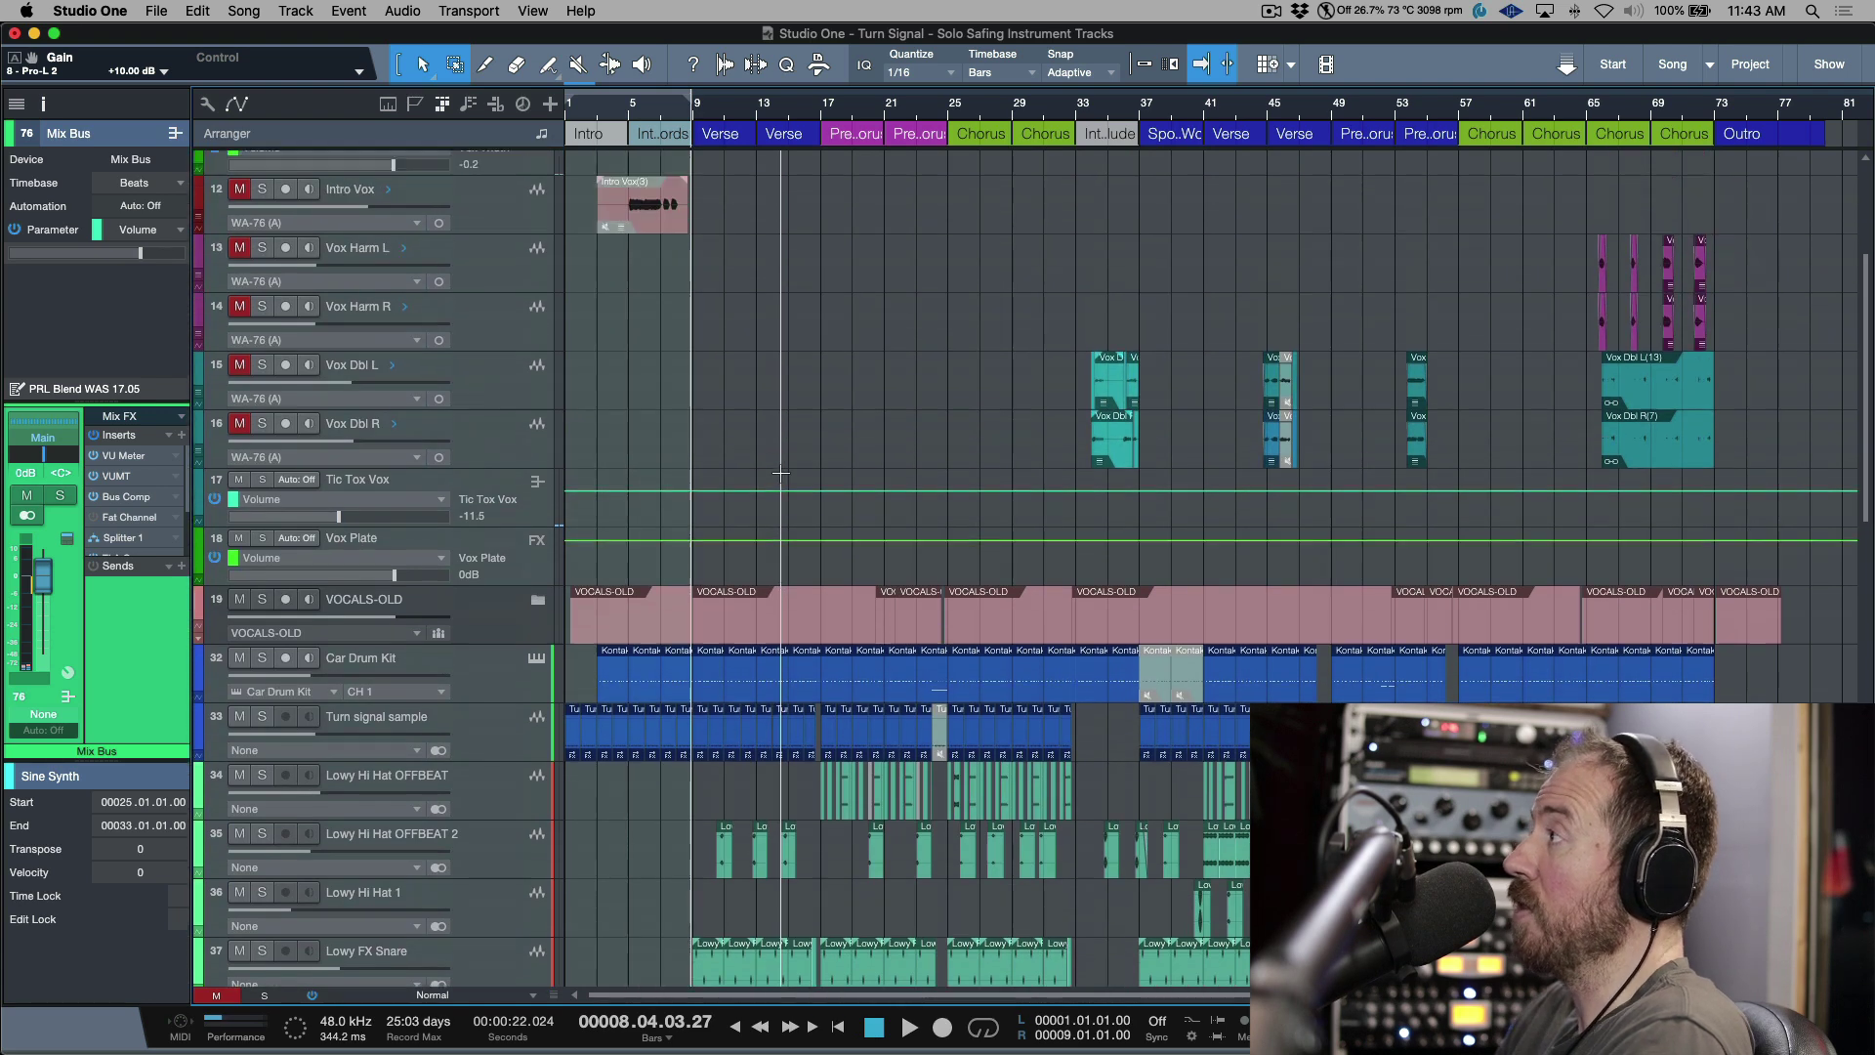
pyautogui.scroll(5, 780, 473)
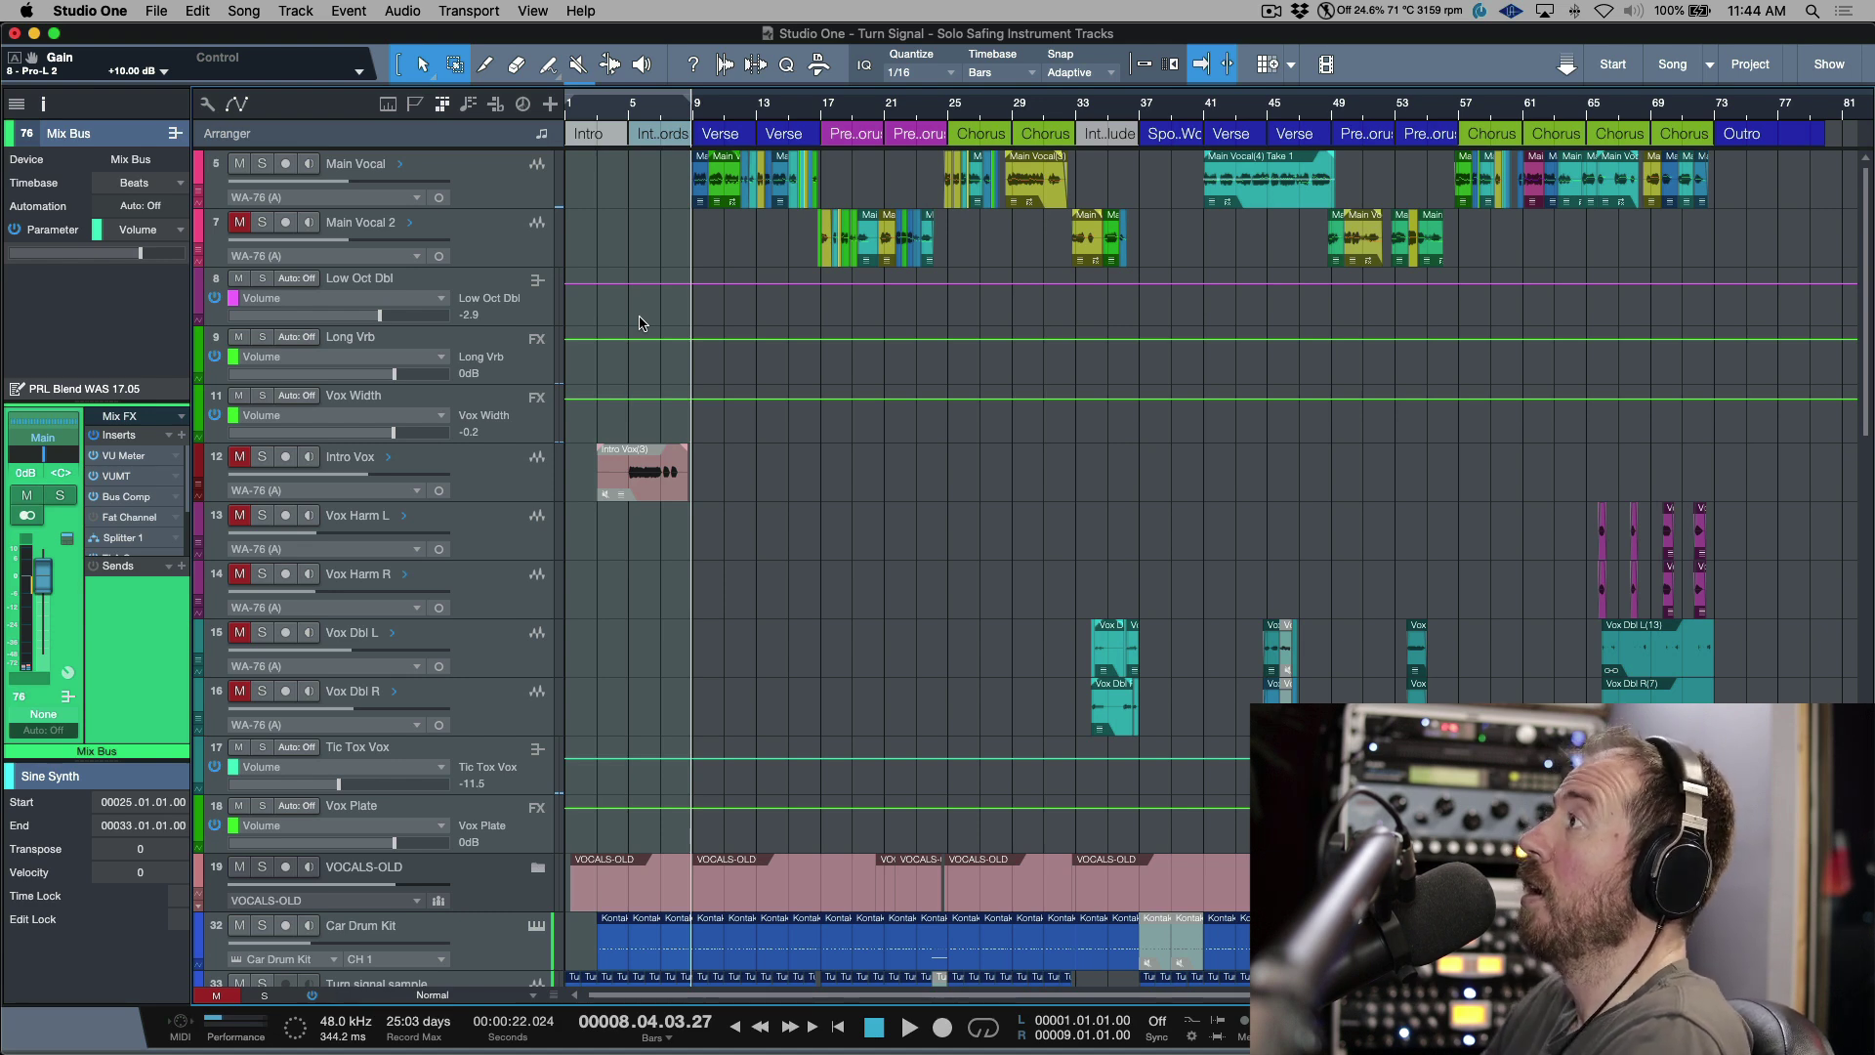
pyautogui.scroll(-8, 674, 311)
pyautogui.scroll(-5, 703, 294)
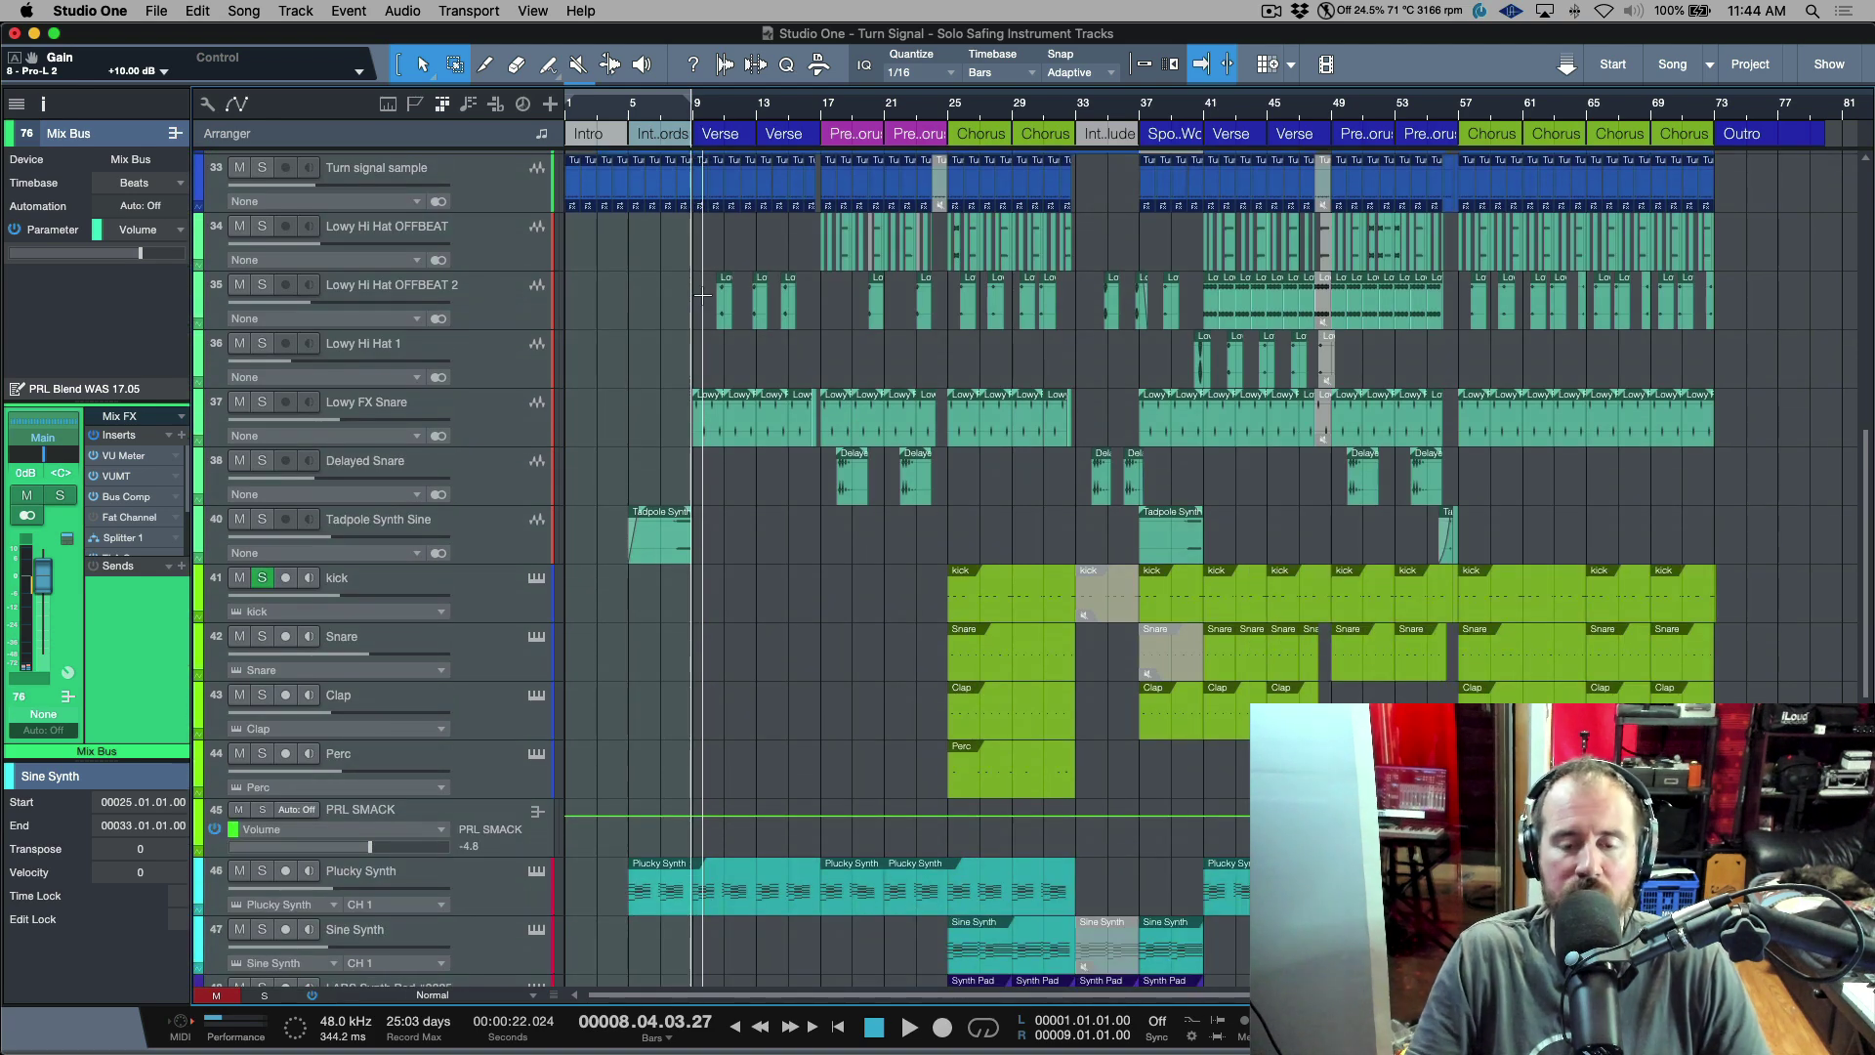
pyautogui.scroll(-3, 702, 294)
pyautogui.scroll(-11, 702, 294)
pyautogui.scroll(5, 497, 316)
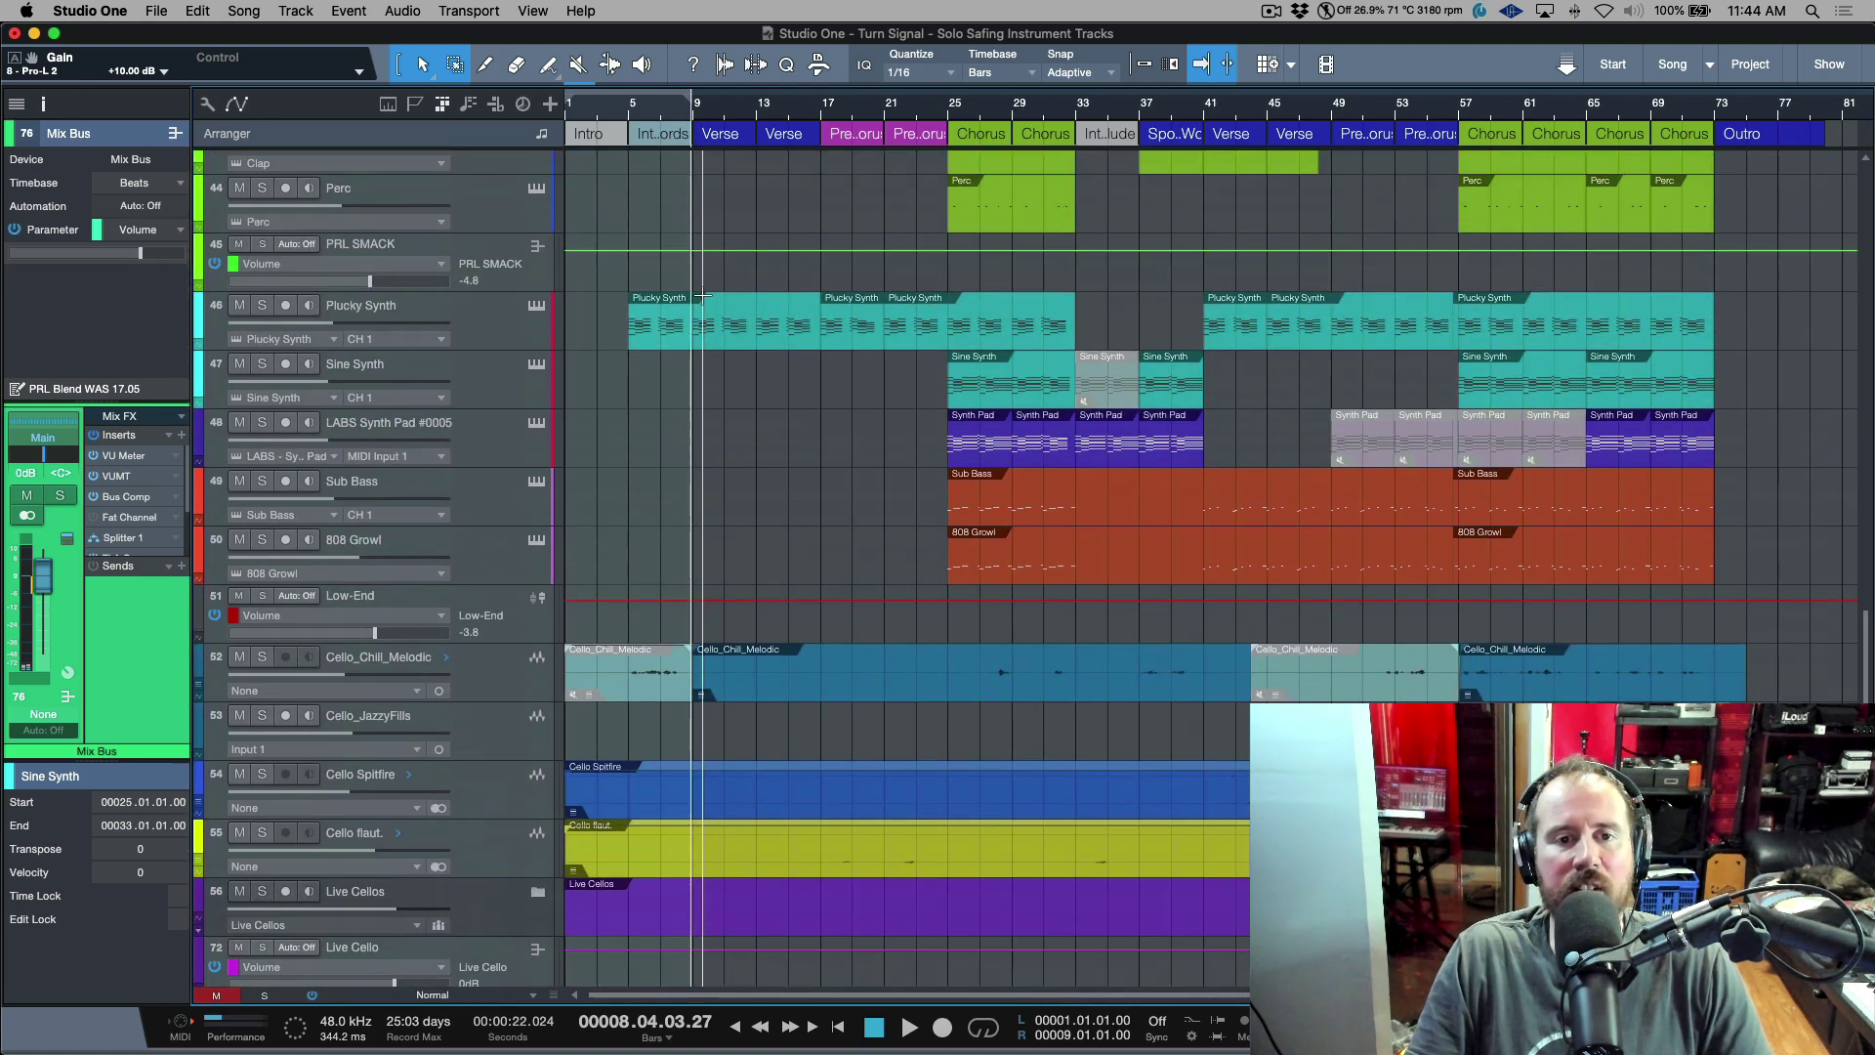
# Solo the Plucky Synth track and start song playback.
pyautogui.click(499, 328)
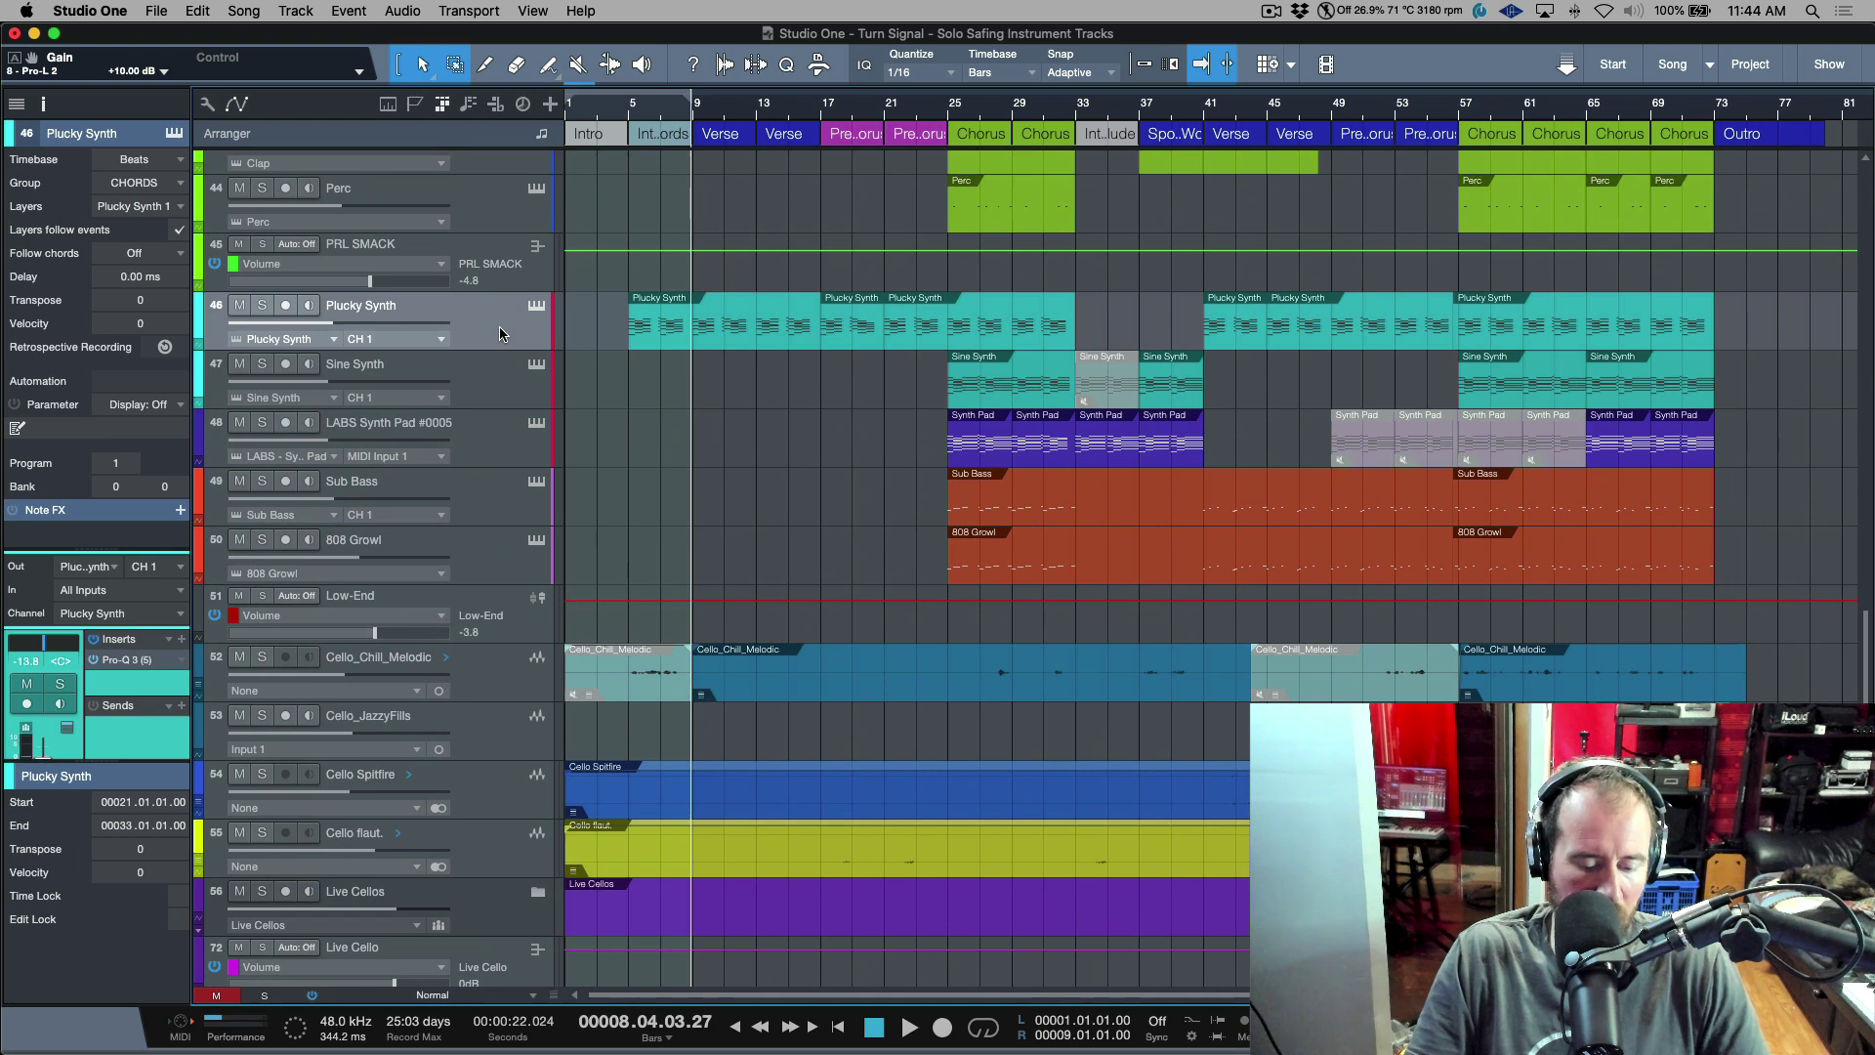
pyautogui.press('s')
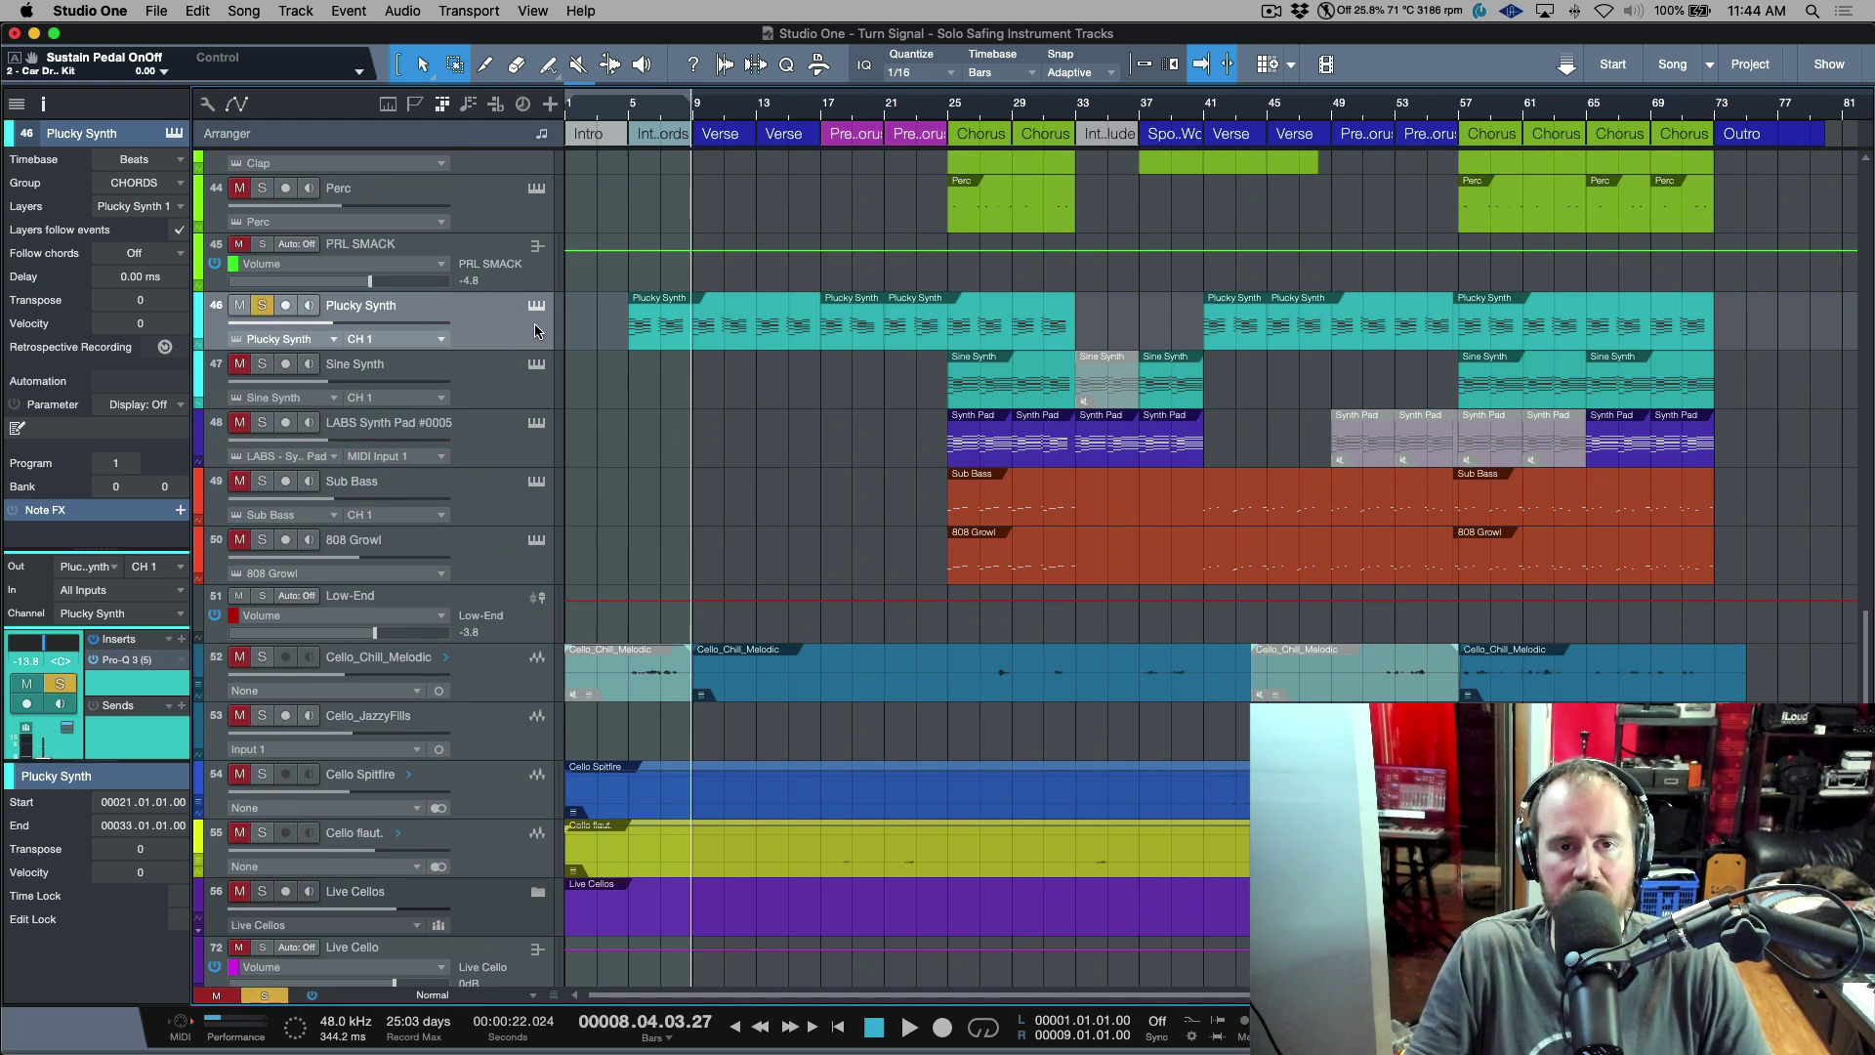
pyautogui.press('space')
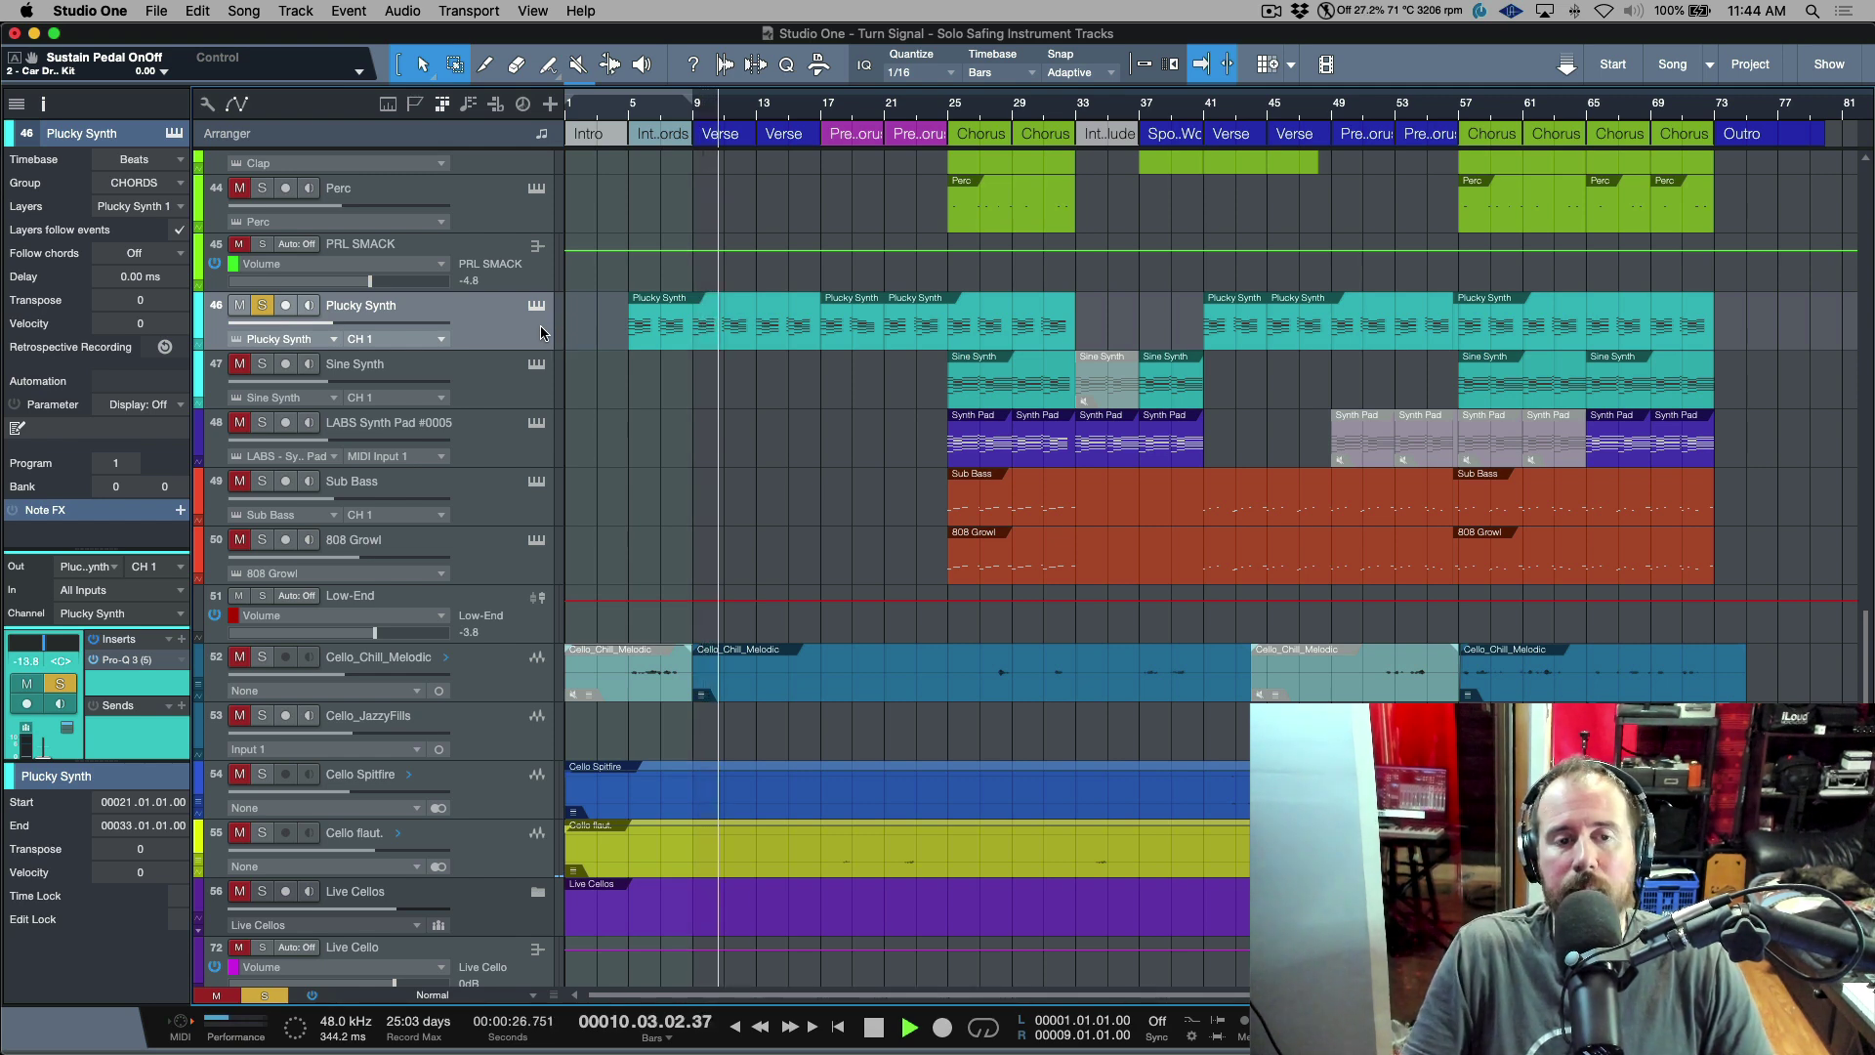
# Clear all solos, solo the Main Vocal track instead, and stop playback.
pyautogui.scroll(10, 490, 365)
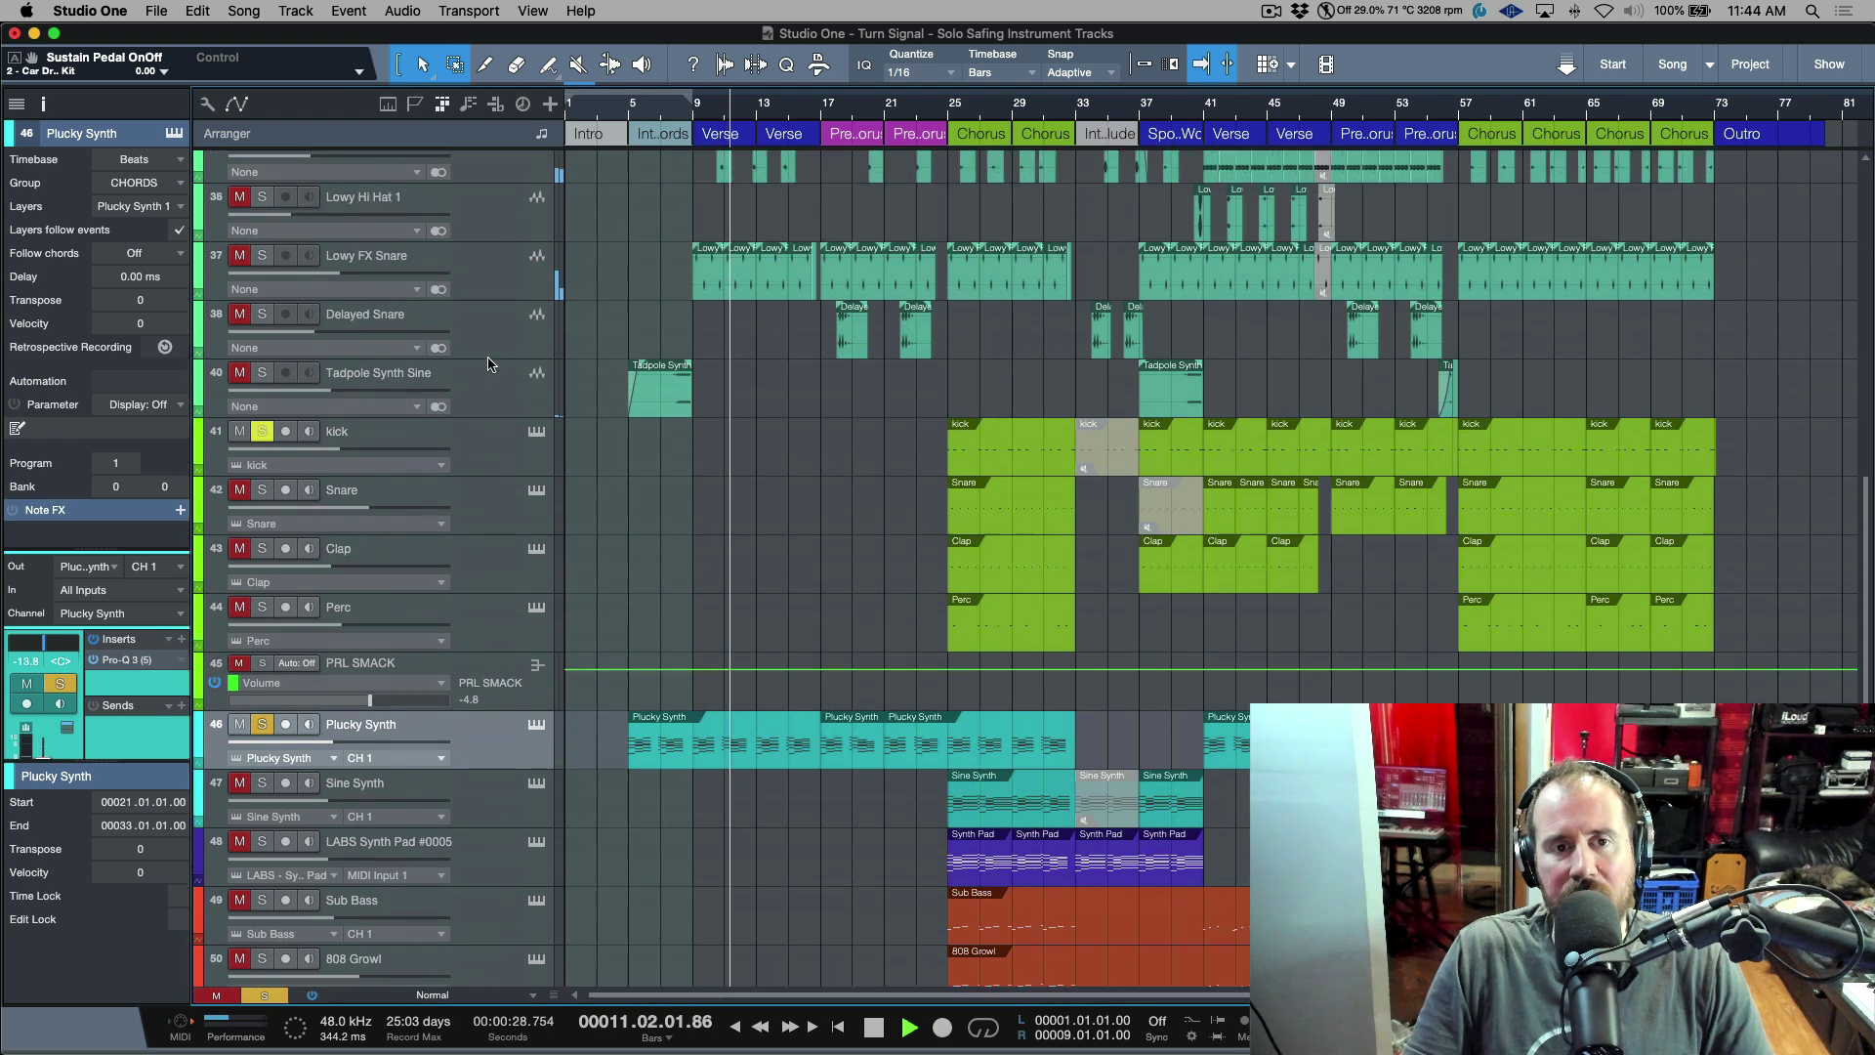
pyautogui.scroll(5, 489, 365)
pyautogui.scroll(6, 495, 363)
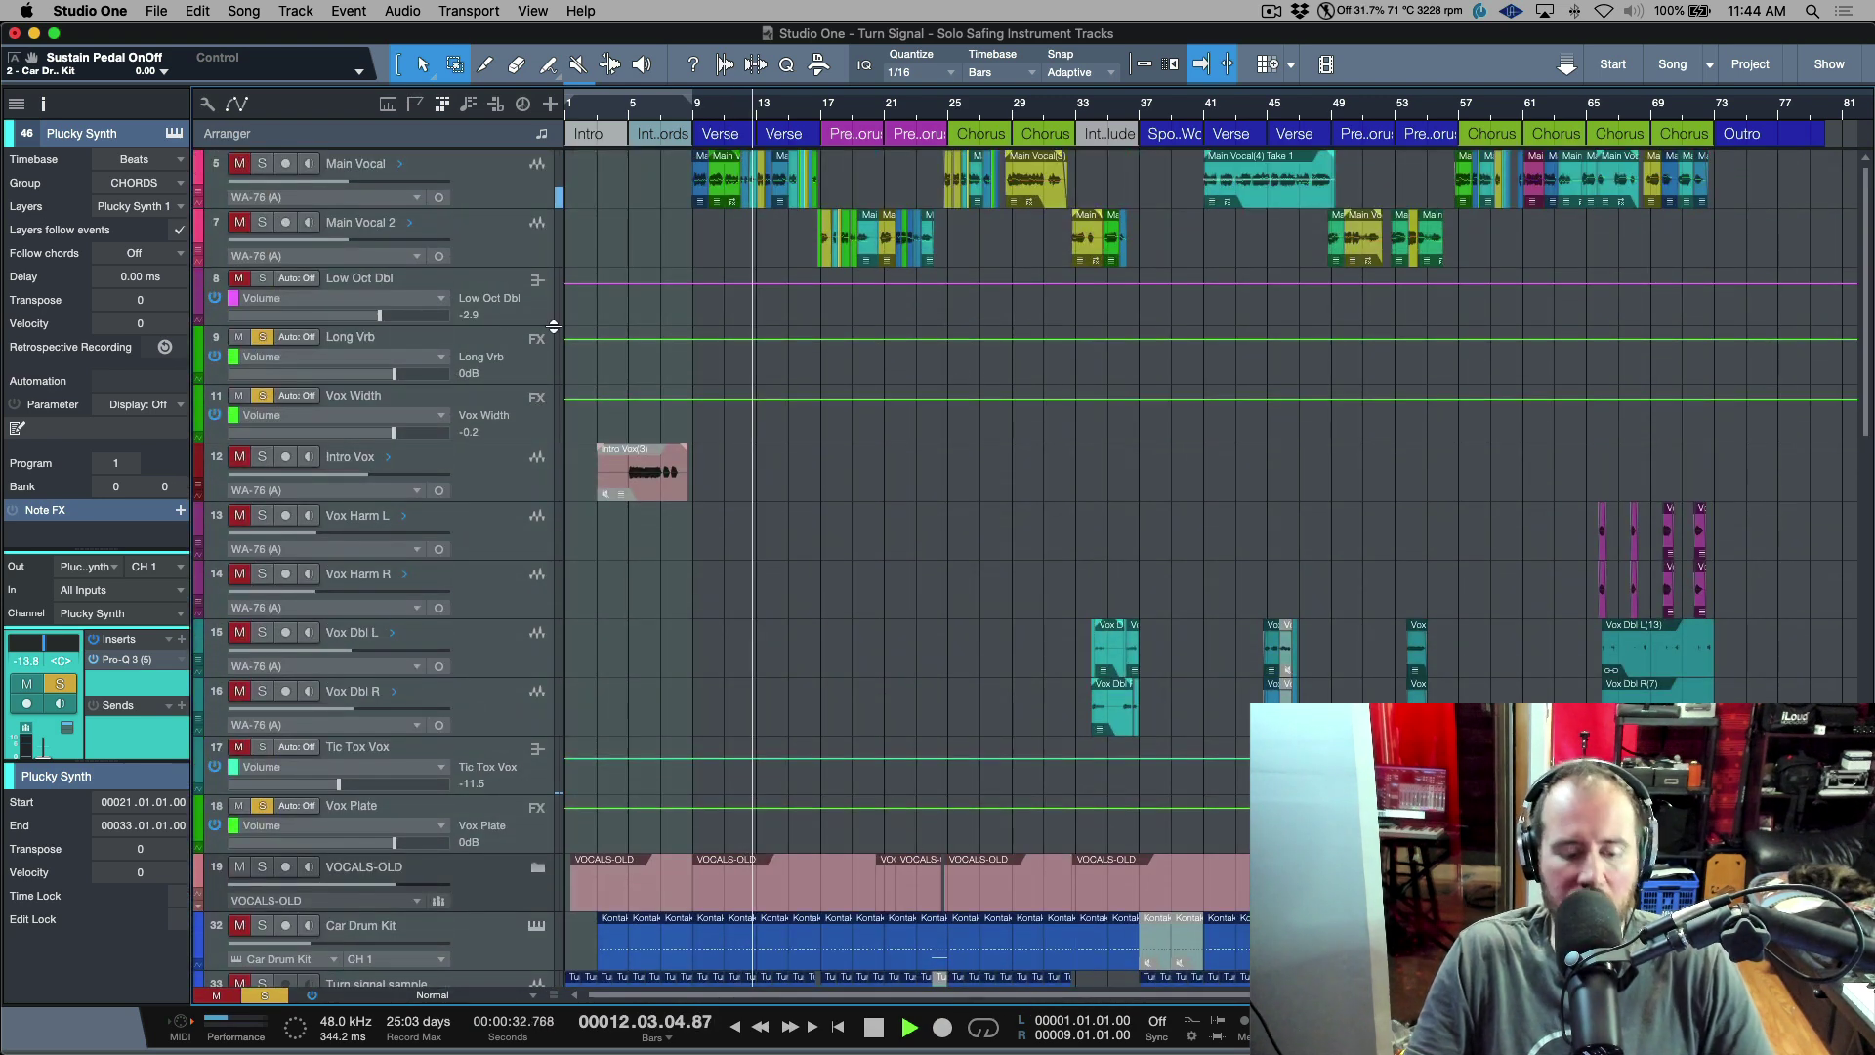
pyautogui.hotkey('shift', 's')
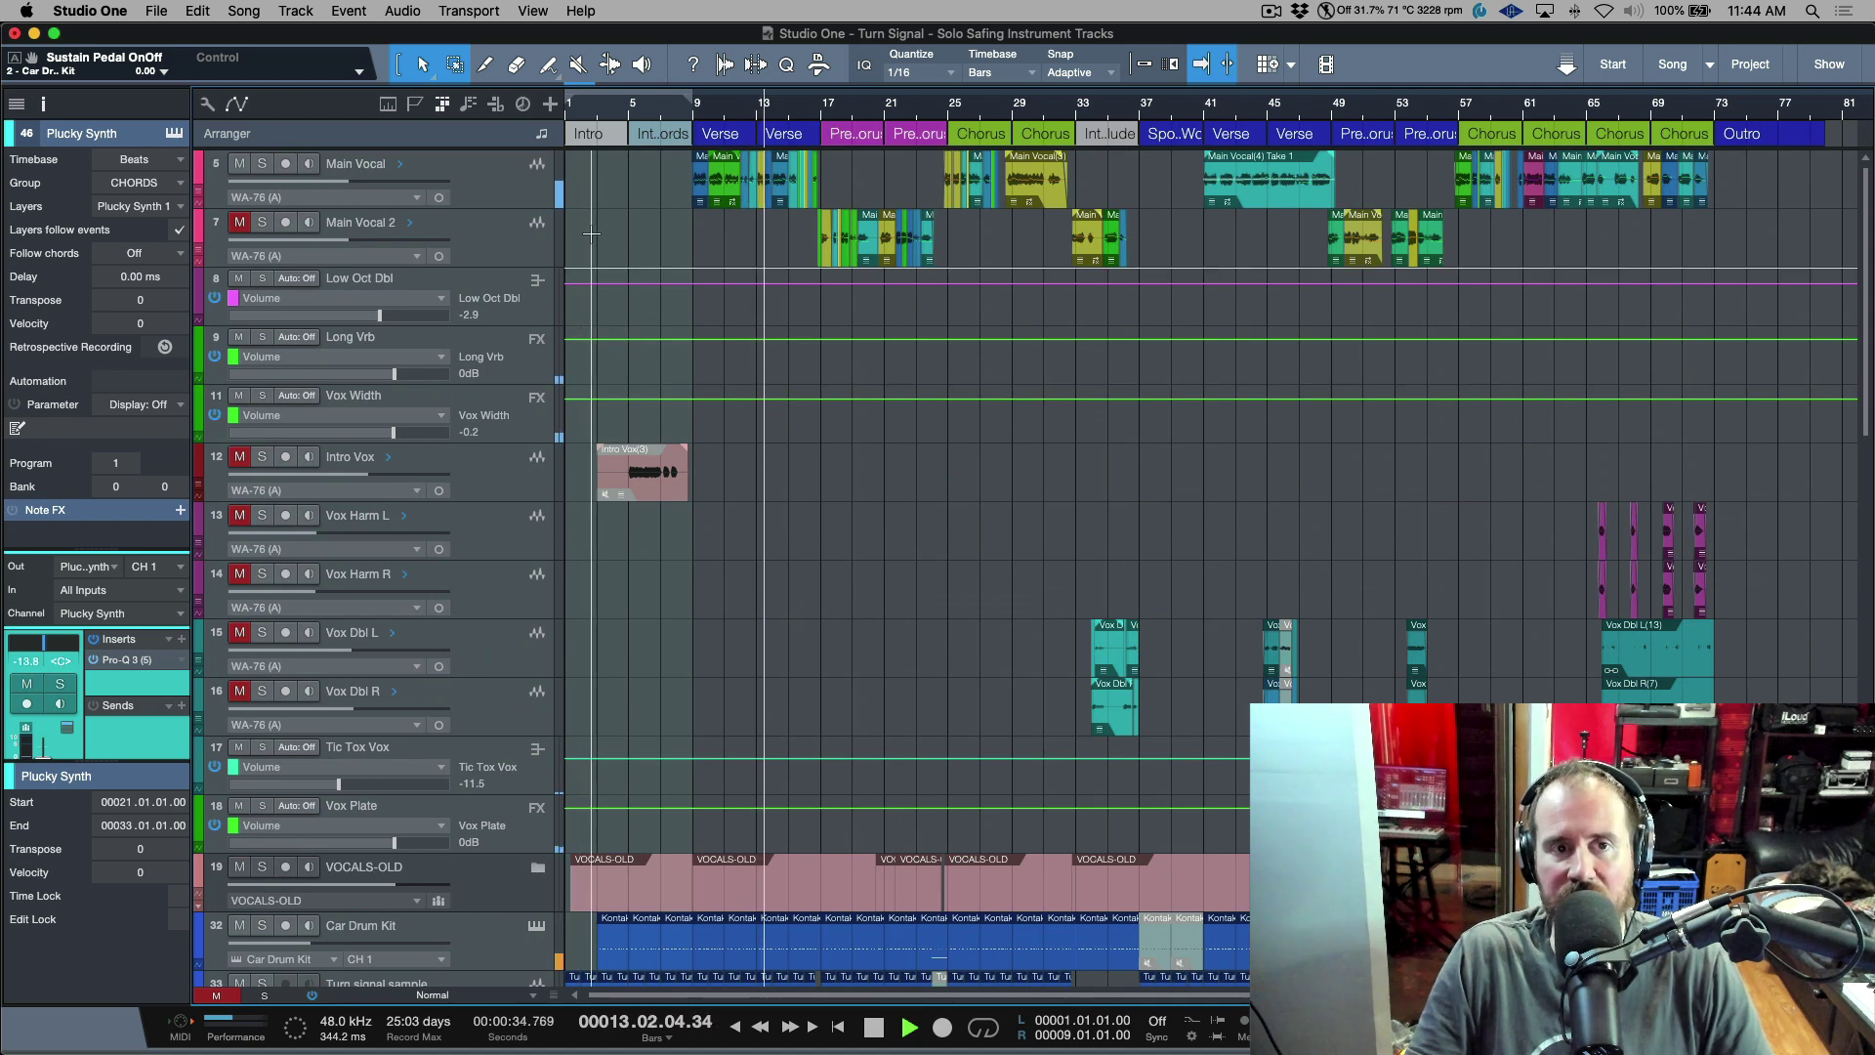
pyautogui.click(484, 180)
pyautogui.press('s')
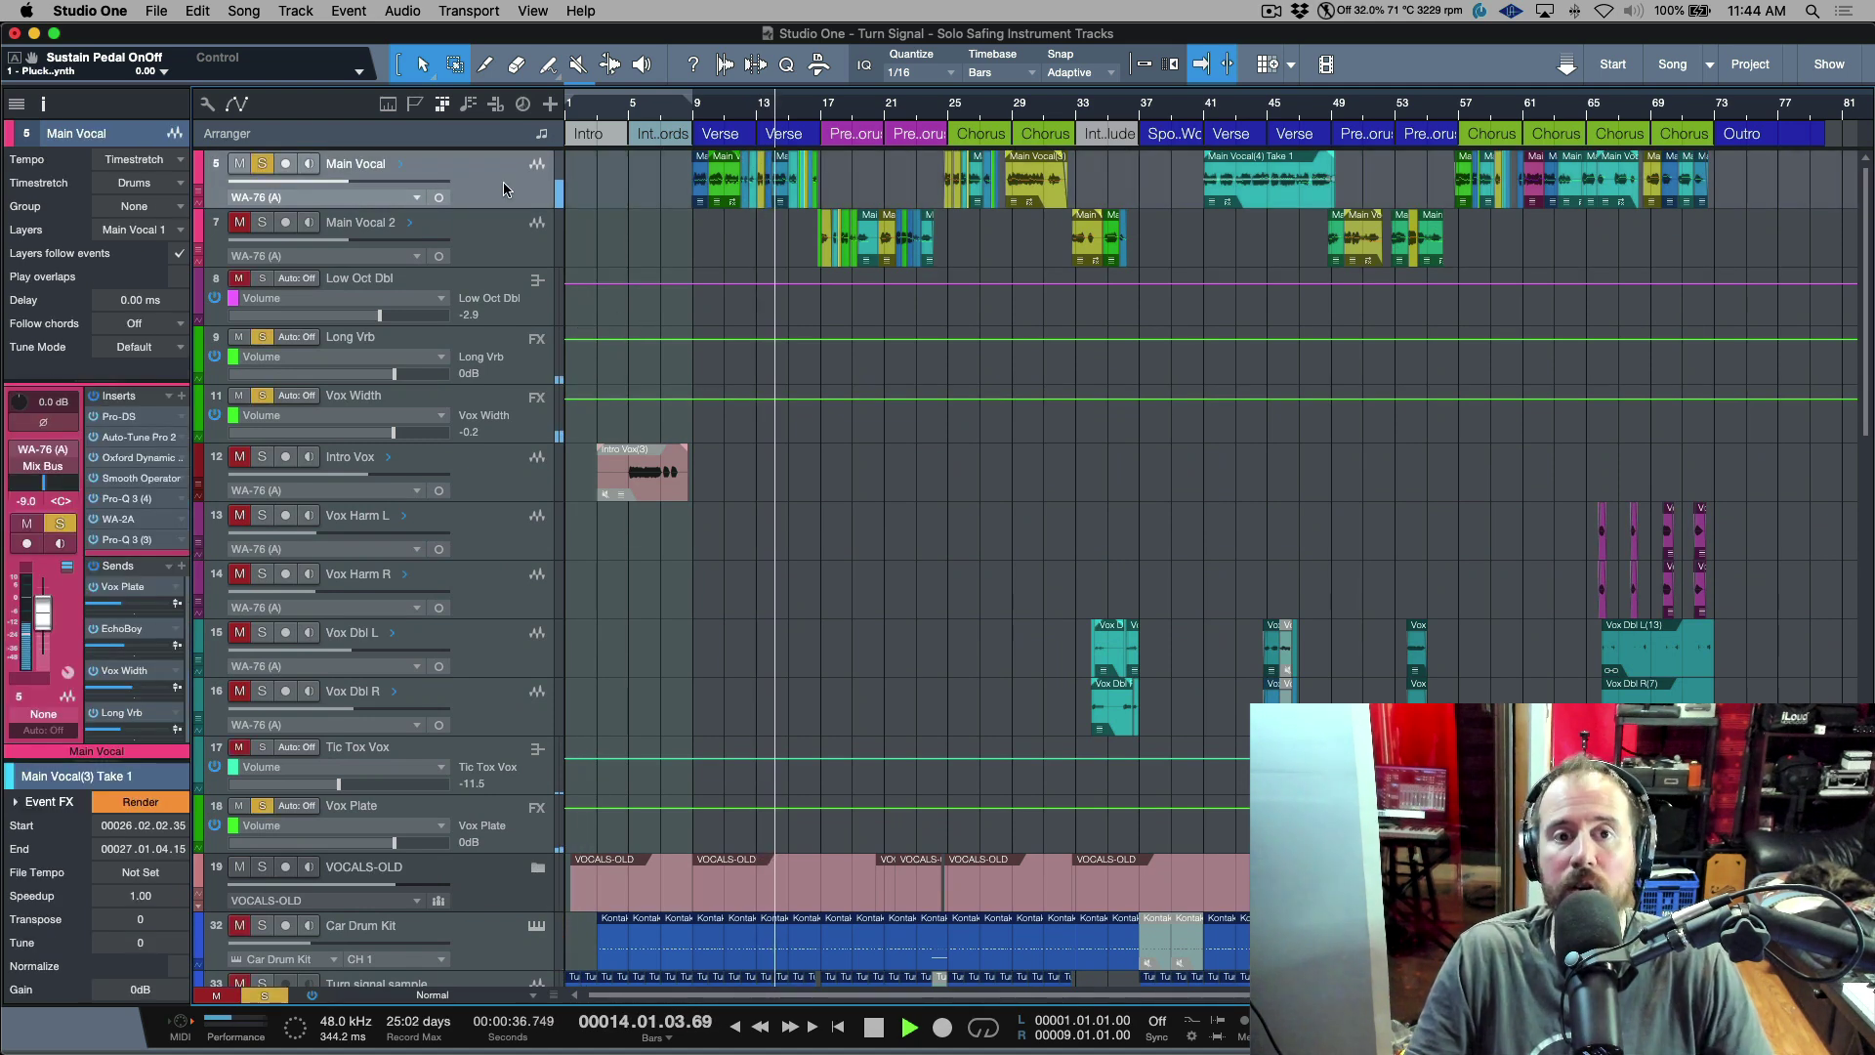
pyautogui.press('space')
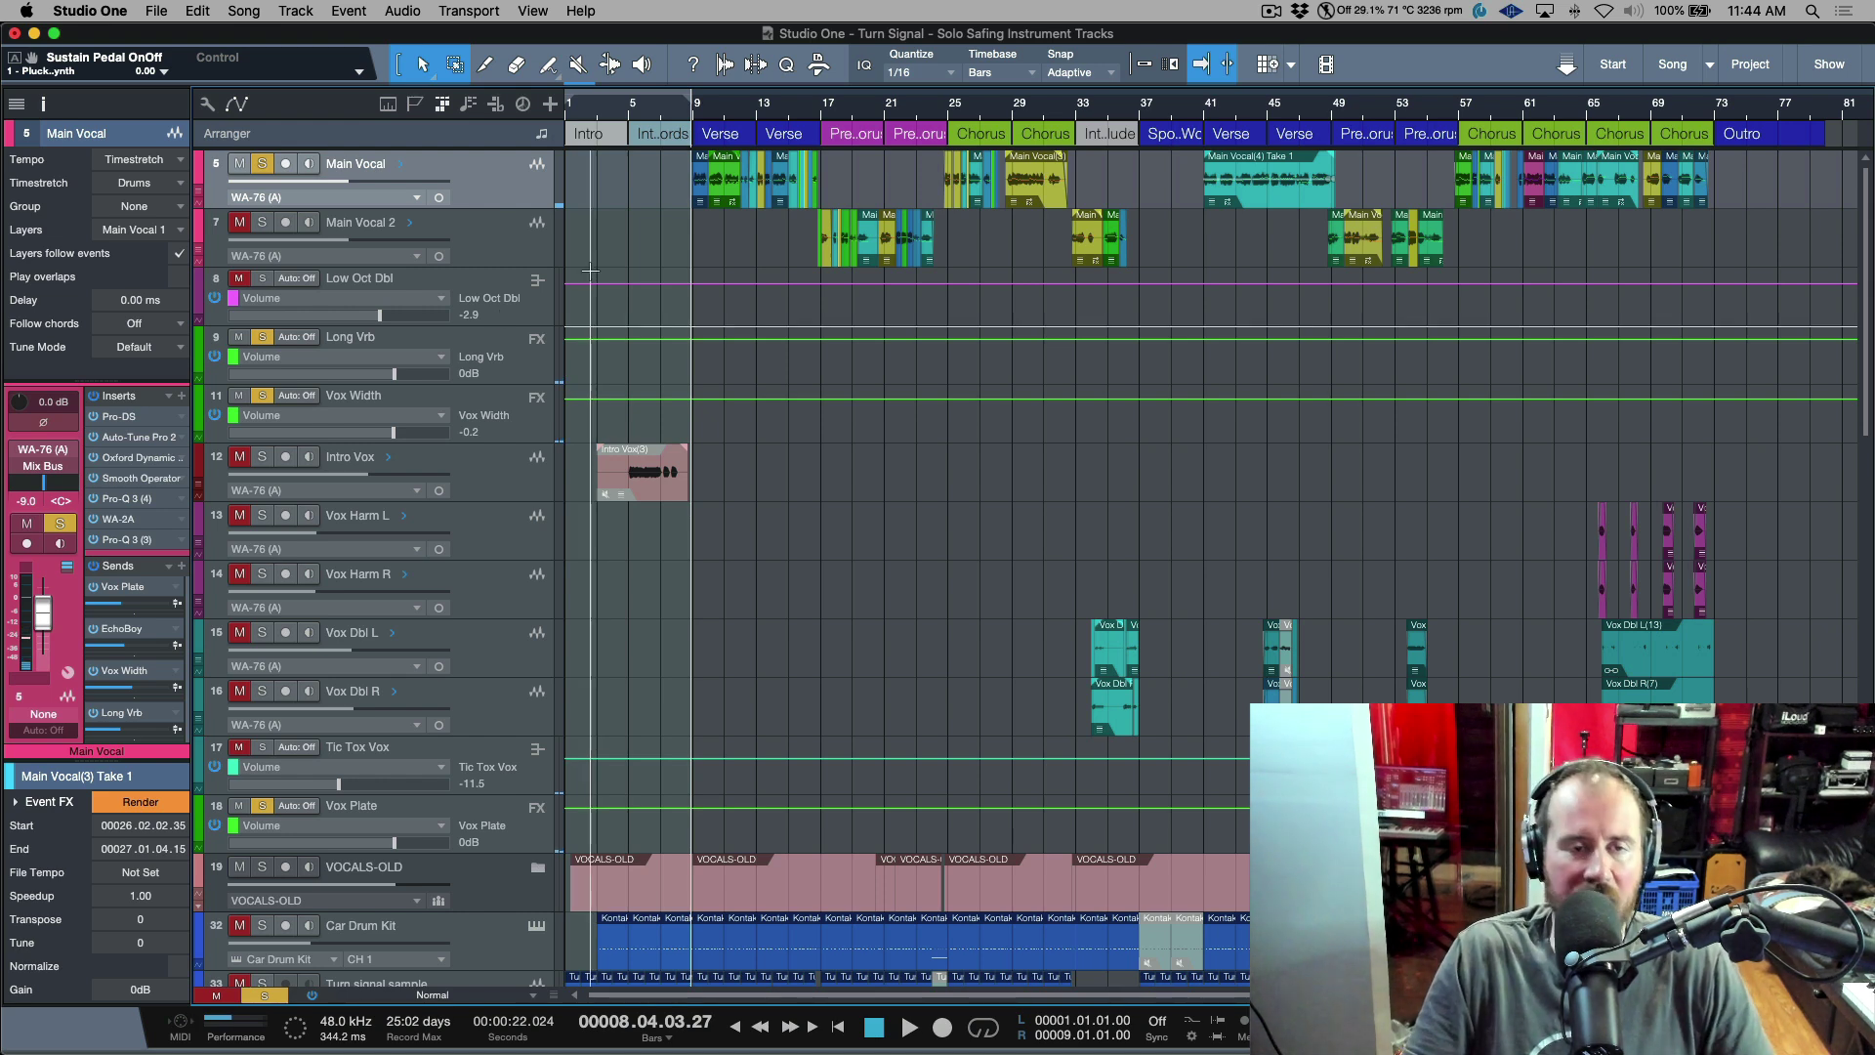
# Expand the Main Vocal take layers and turn off Main Vocal's solo.
pyautogui.click(401, 163)
pyautogui.scroll(10, 694, 275)
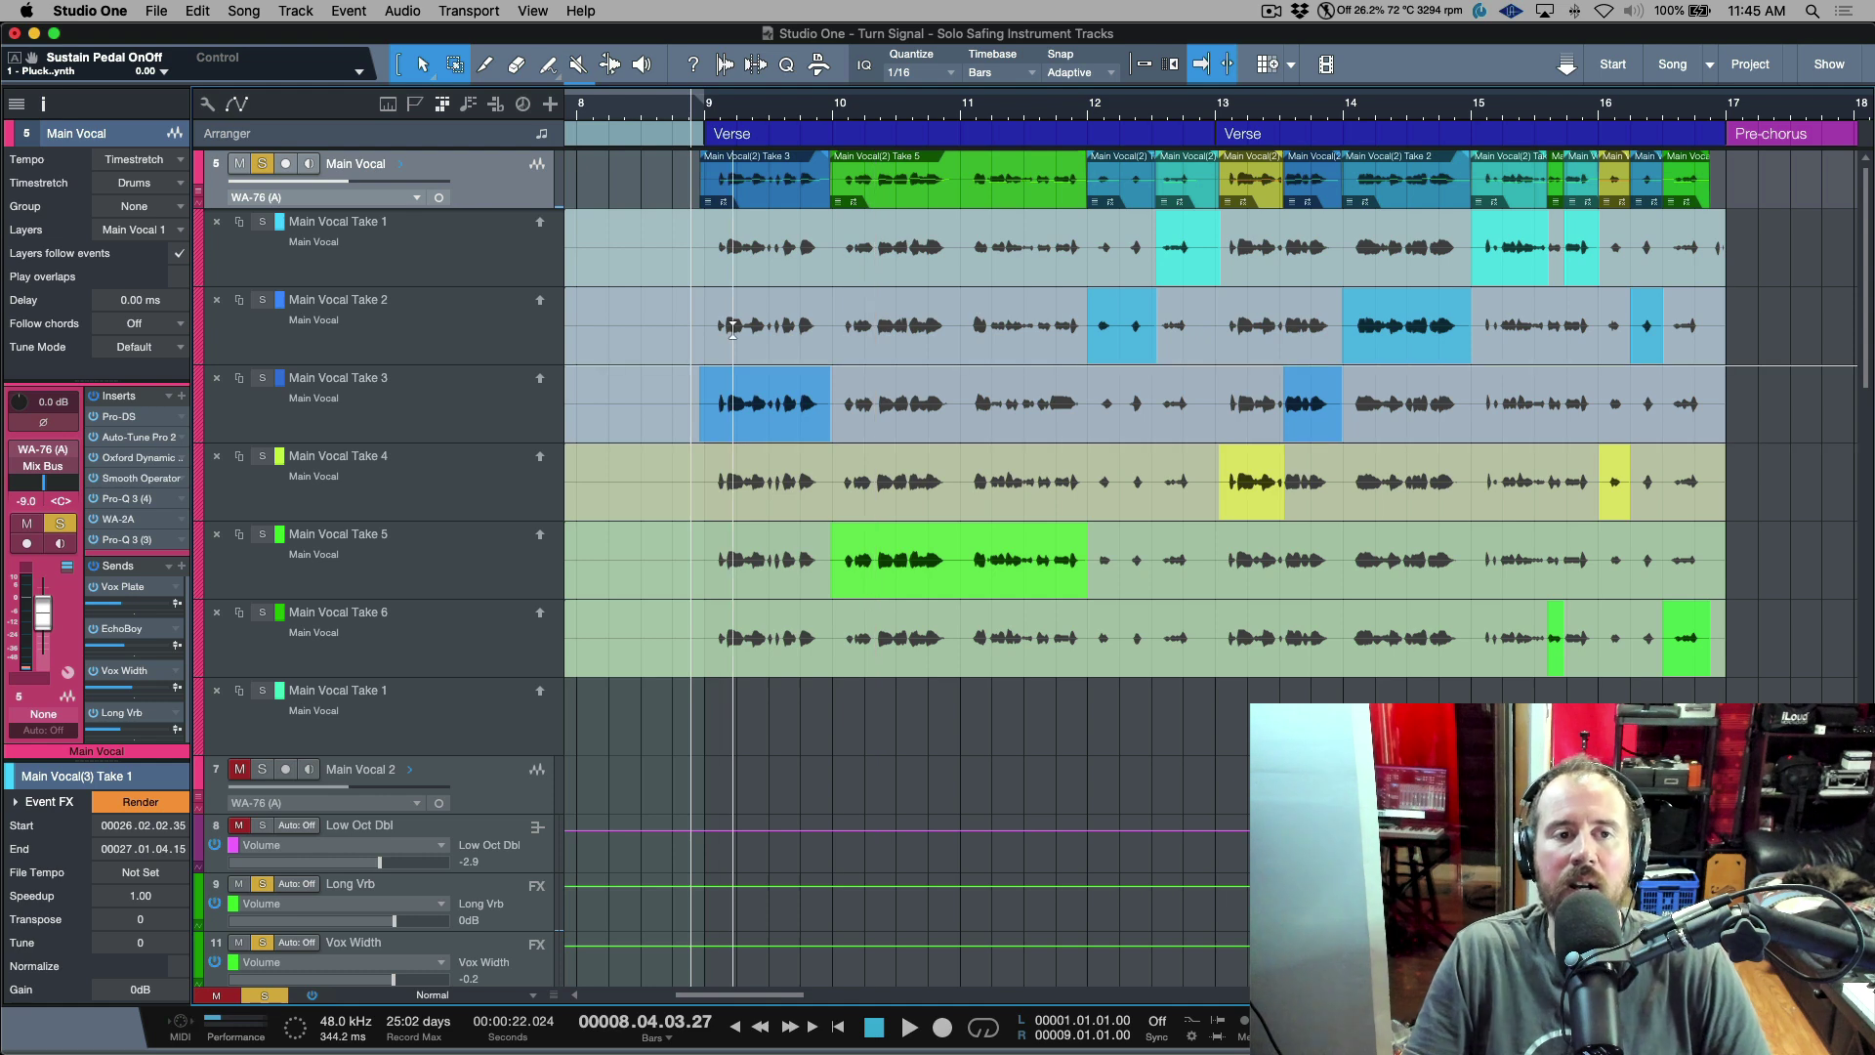
pyautogui.click(262, 163)
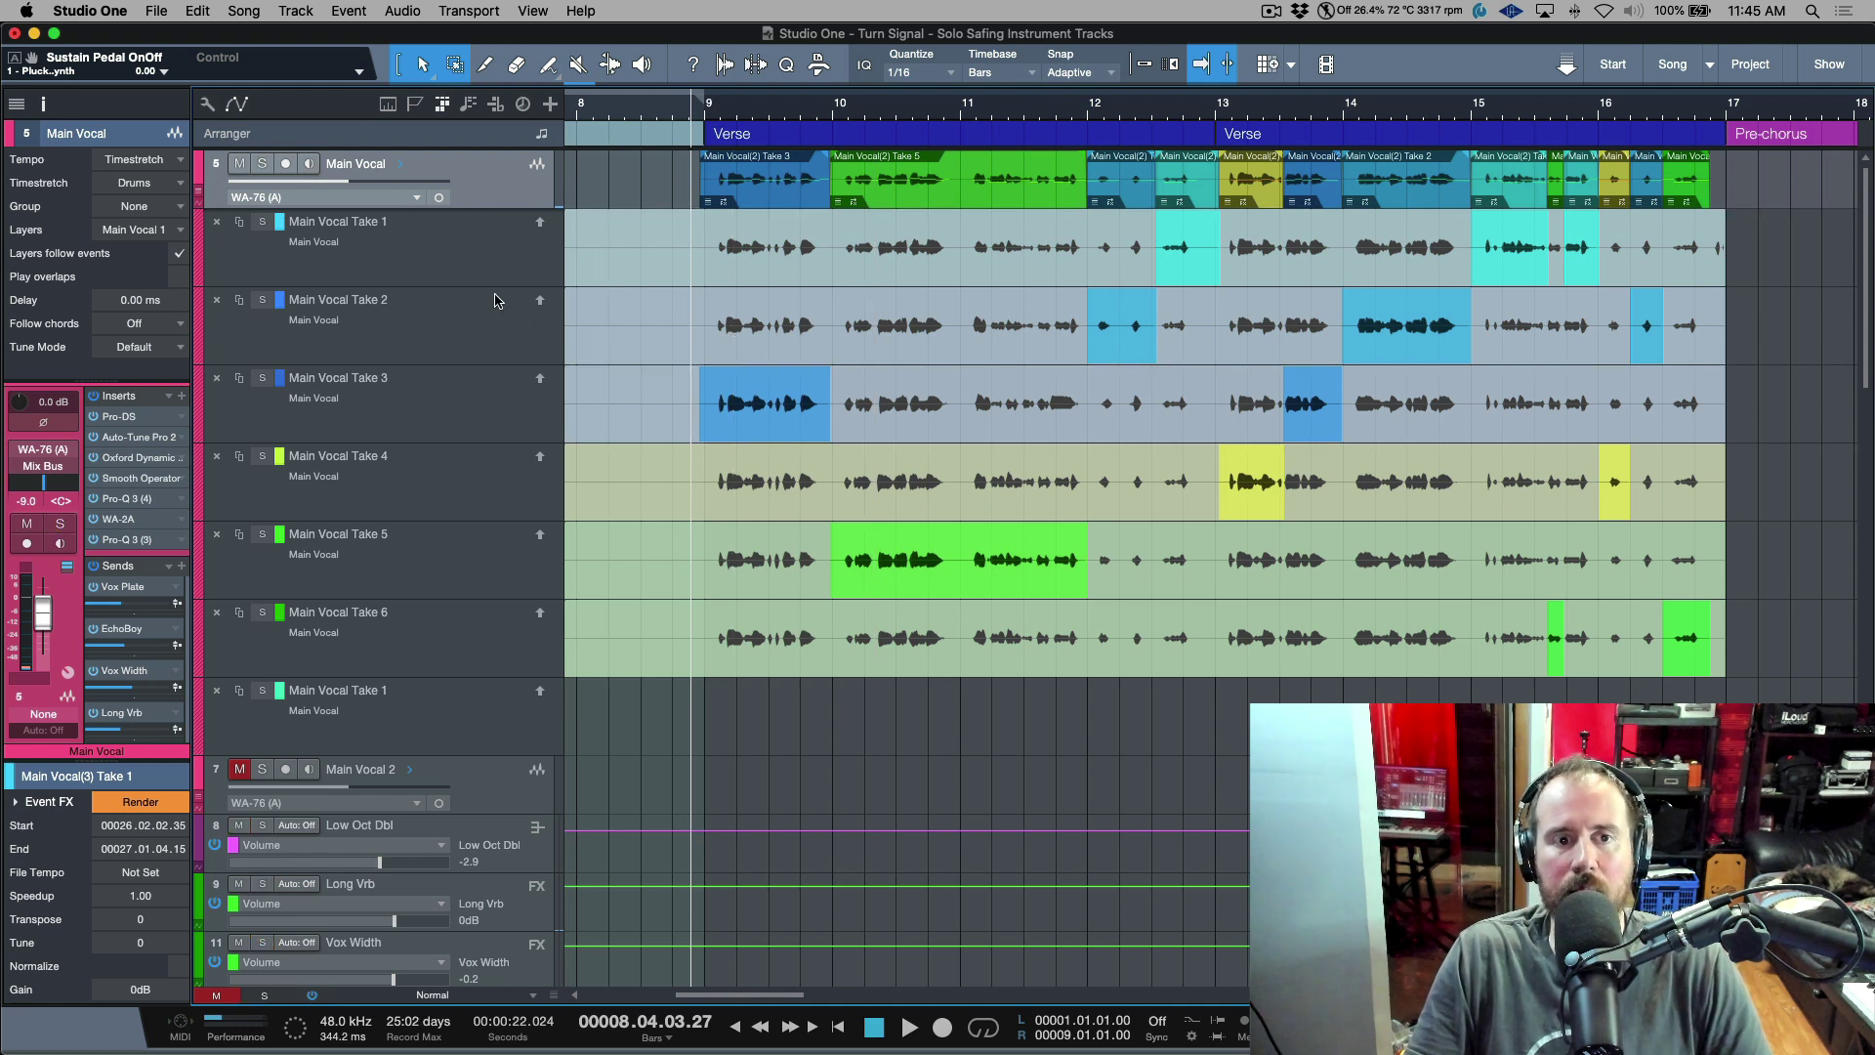
# Fold the Main Vocal take layers away and scroll down to Plucky Synth.
pyautogui.click(538, 164)
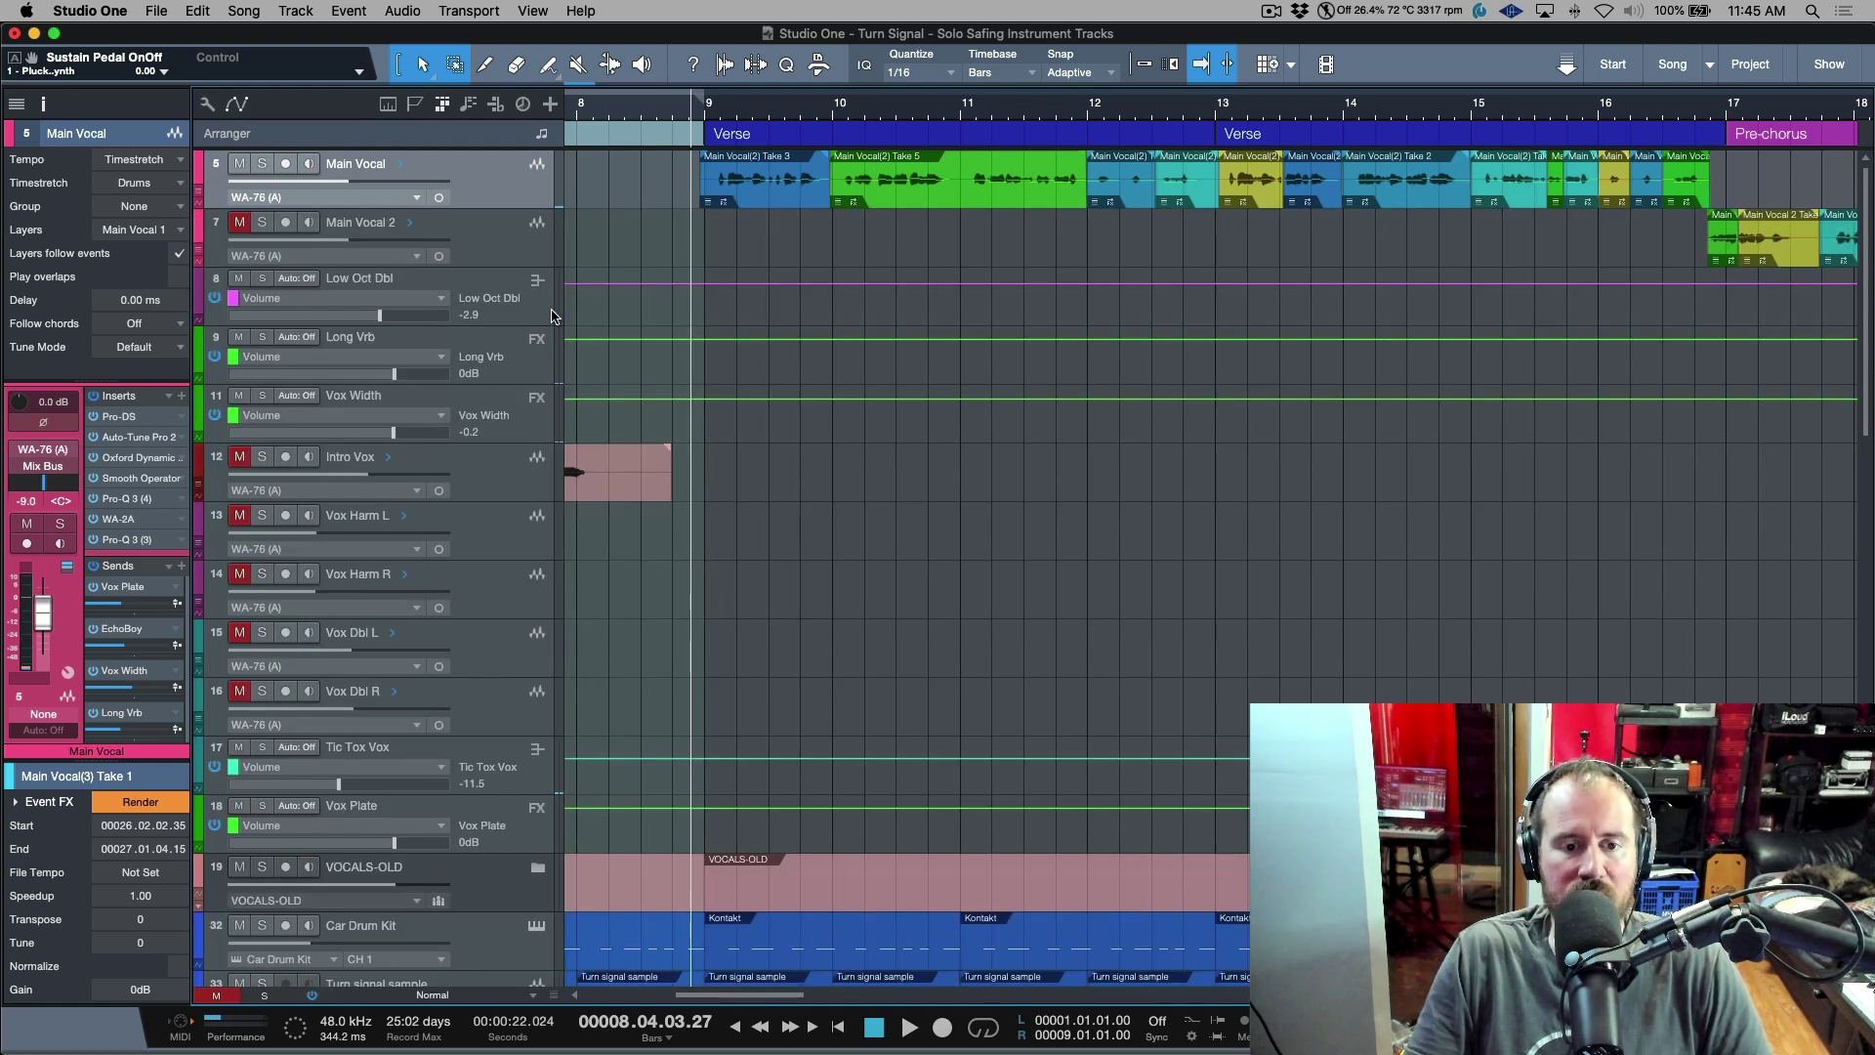
pyautogui.click(537, 164)
pyautogui.click(537, 164)
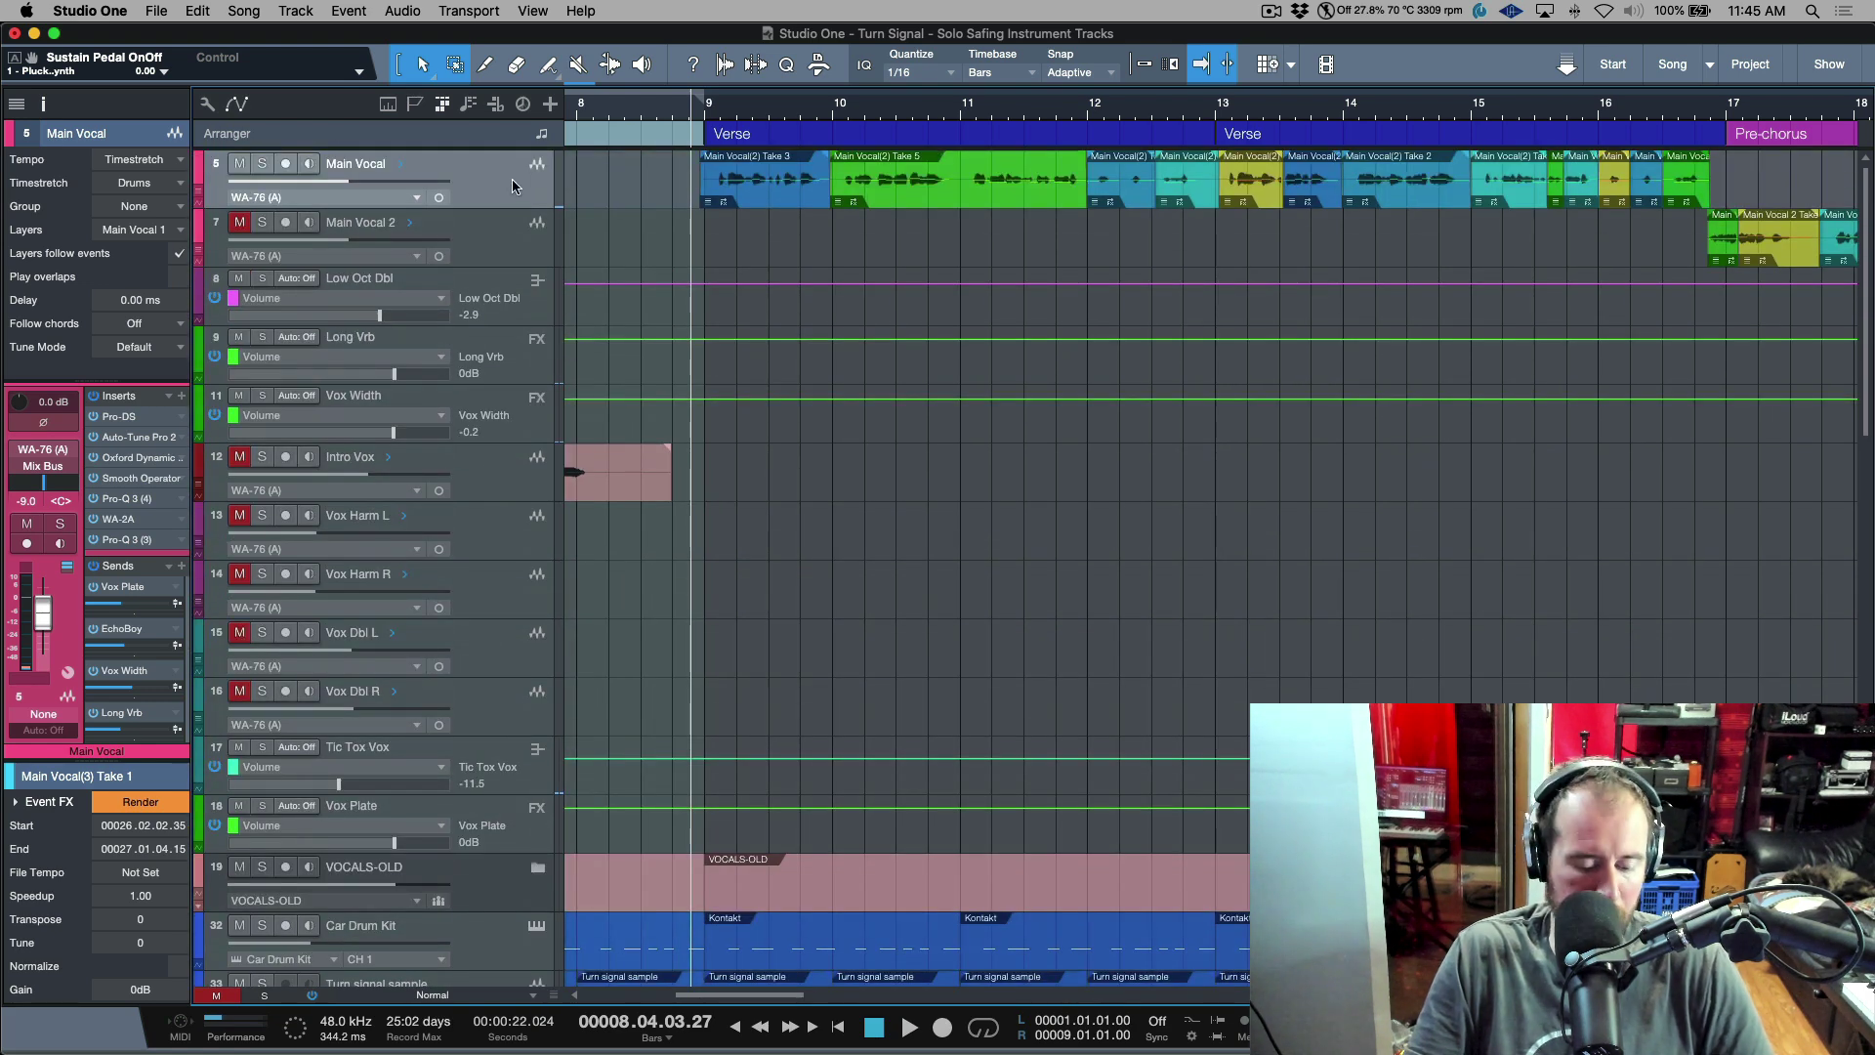
pyautogui.scroll(-15, 511, 183)
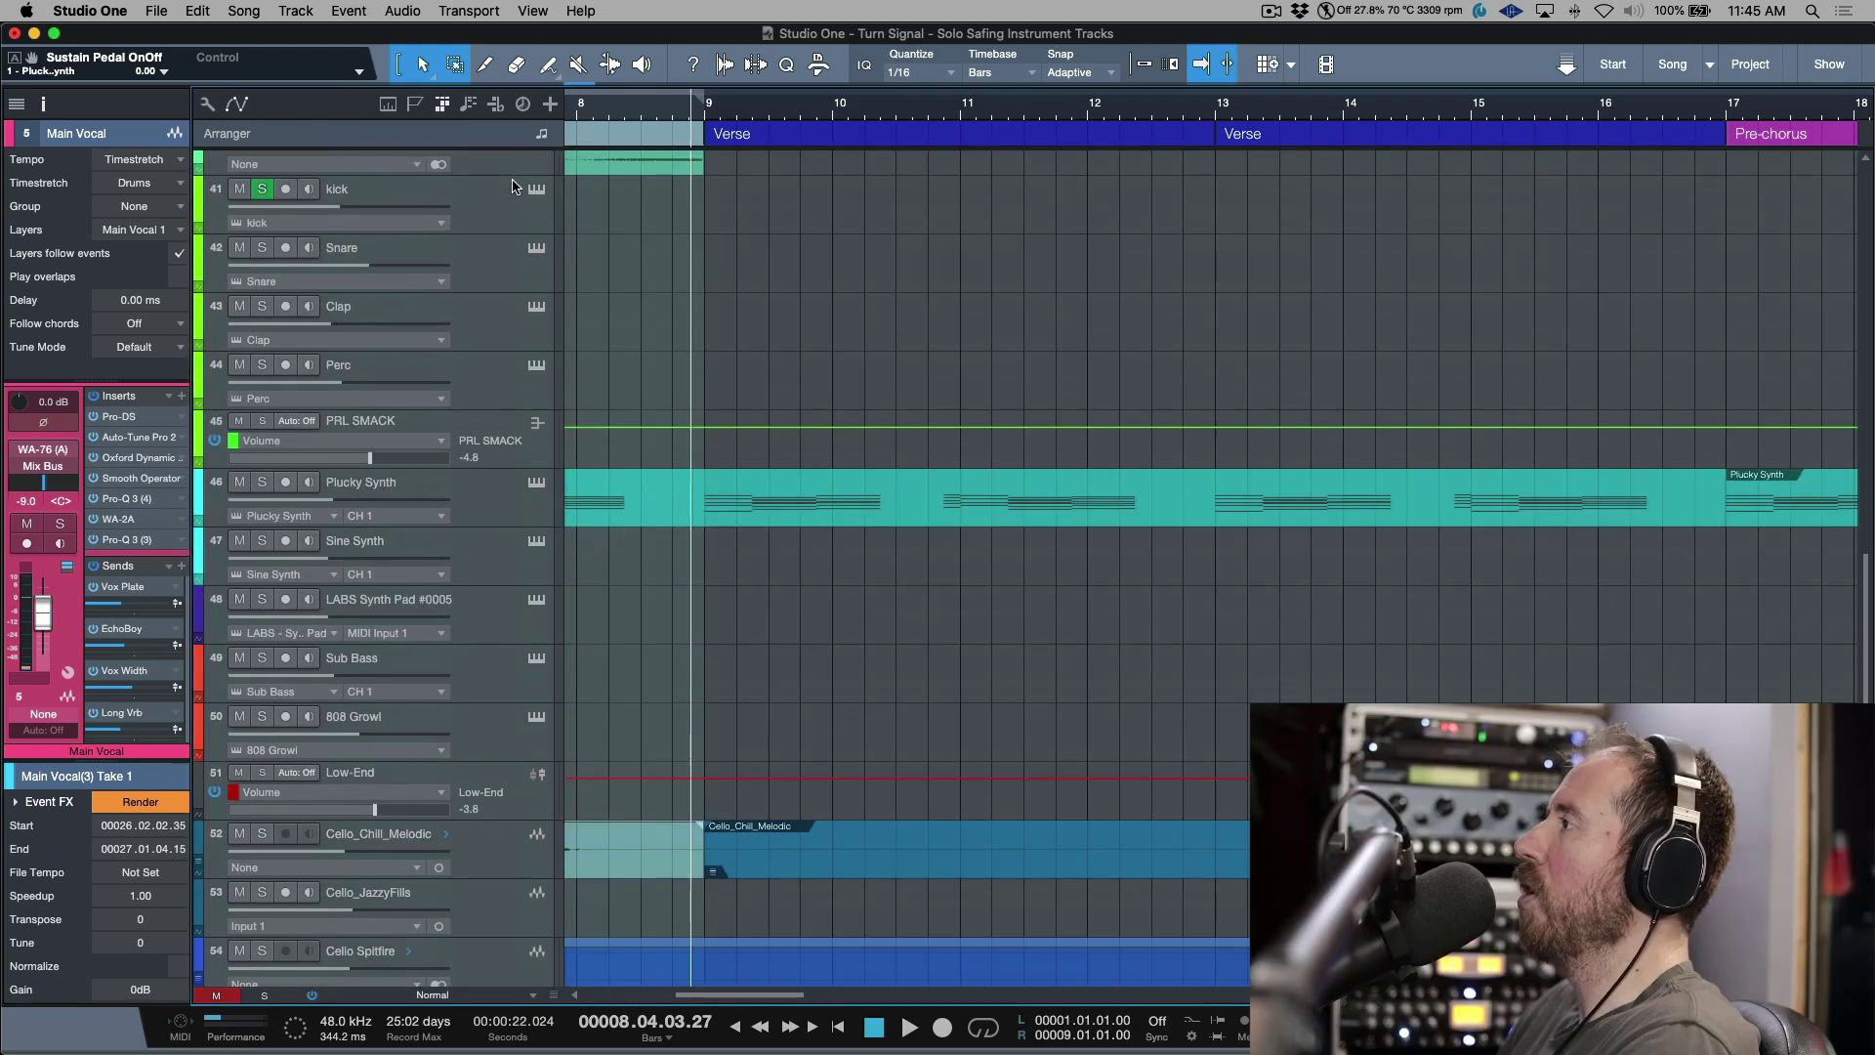
# Enable Solo Safe on the Plucky Synth track and start playback.
pyautogui.keyDown('shift'); pyautogui.click(262, 483); pyautogui.keyUp('shift')
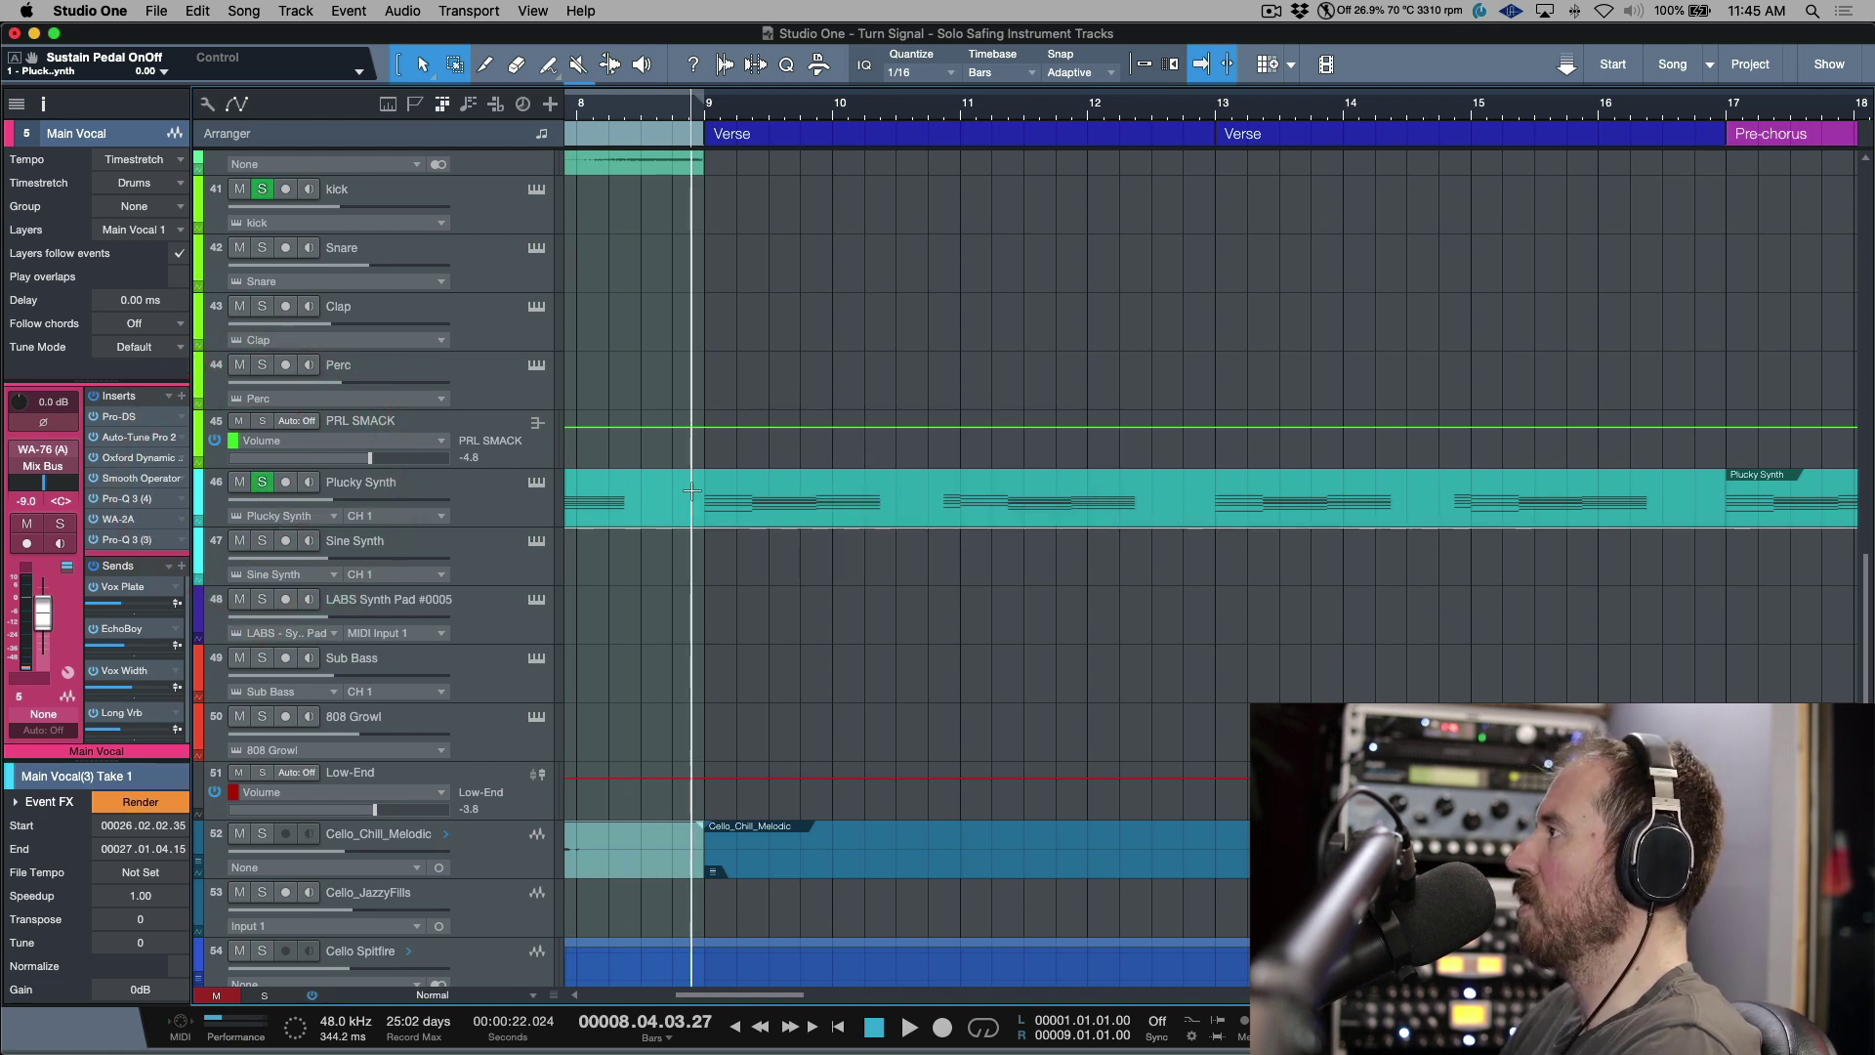
pyautogui.press('space')
pyautogui.click(261, 483)
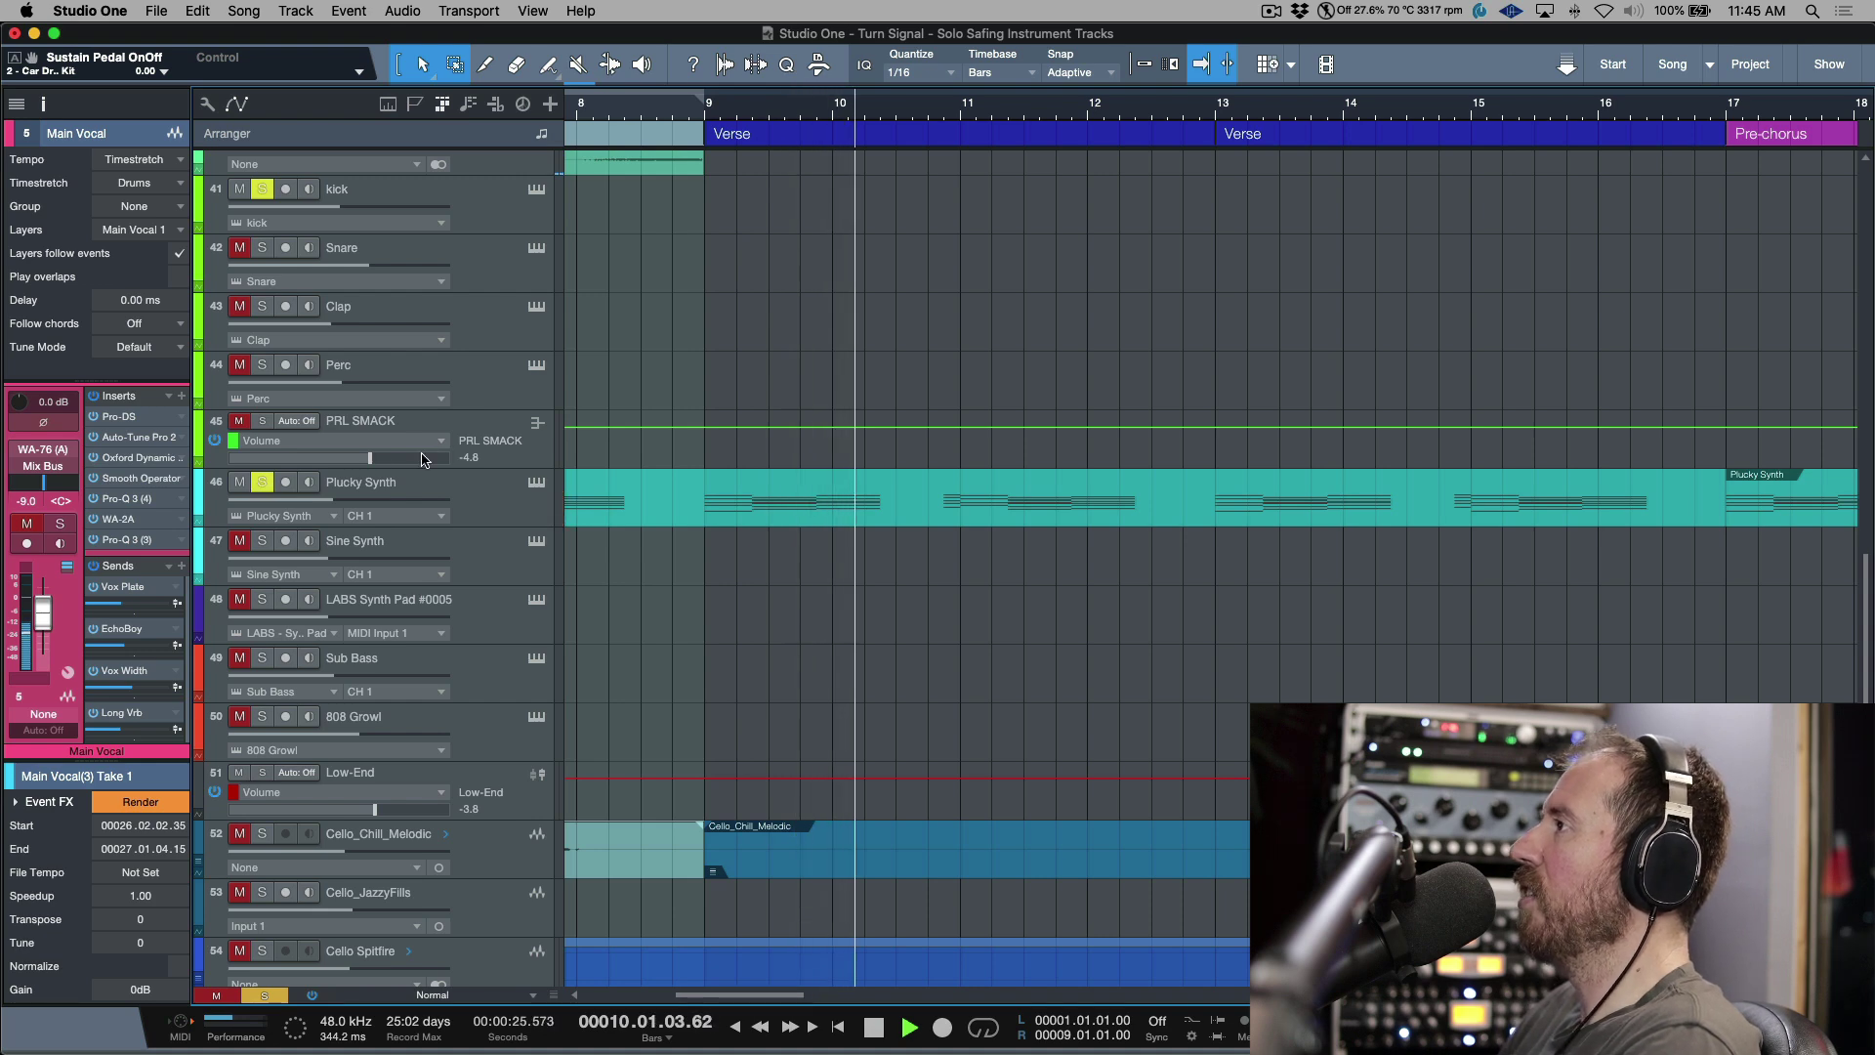
pyautogui.scroll(15, 560, 498)
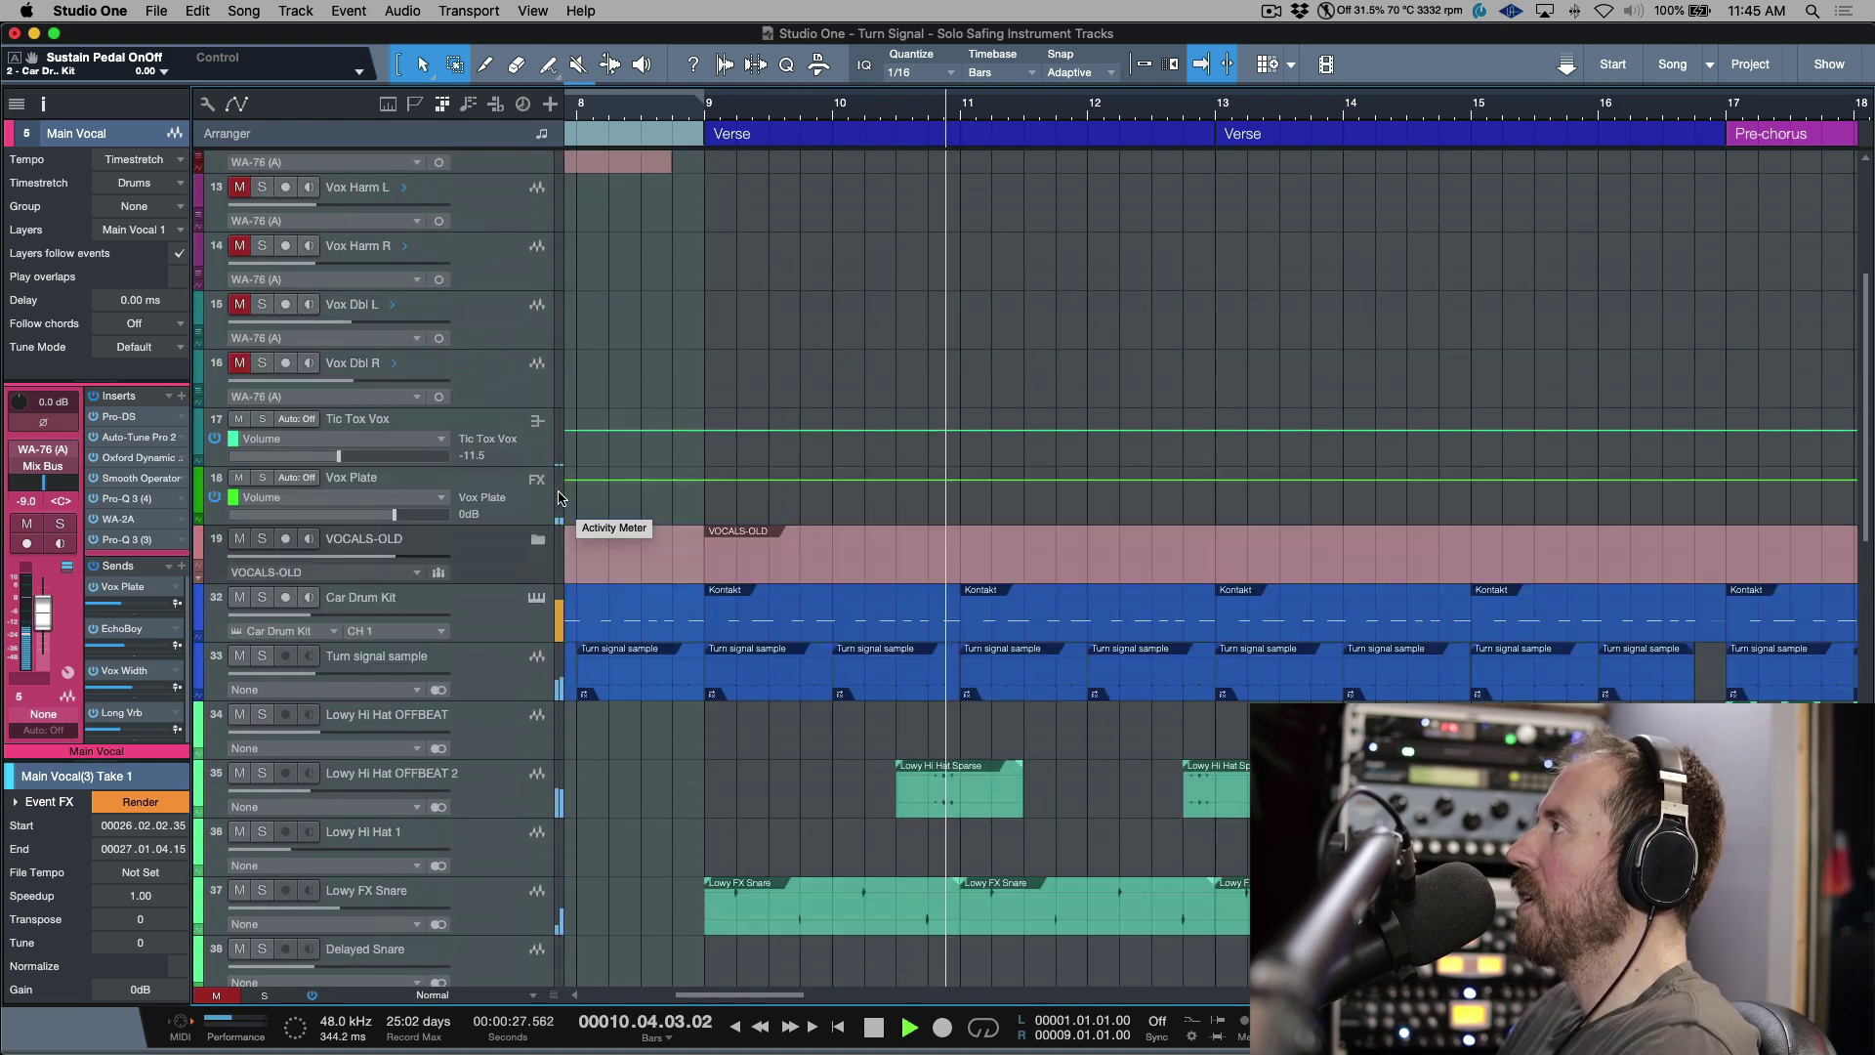
pyautogui.scroll(5, 559, 498)
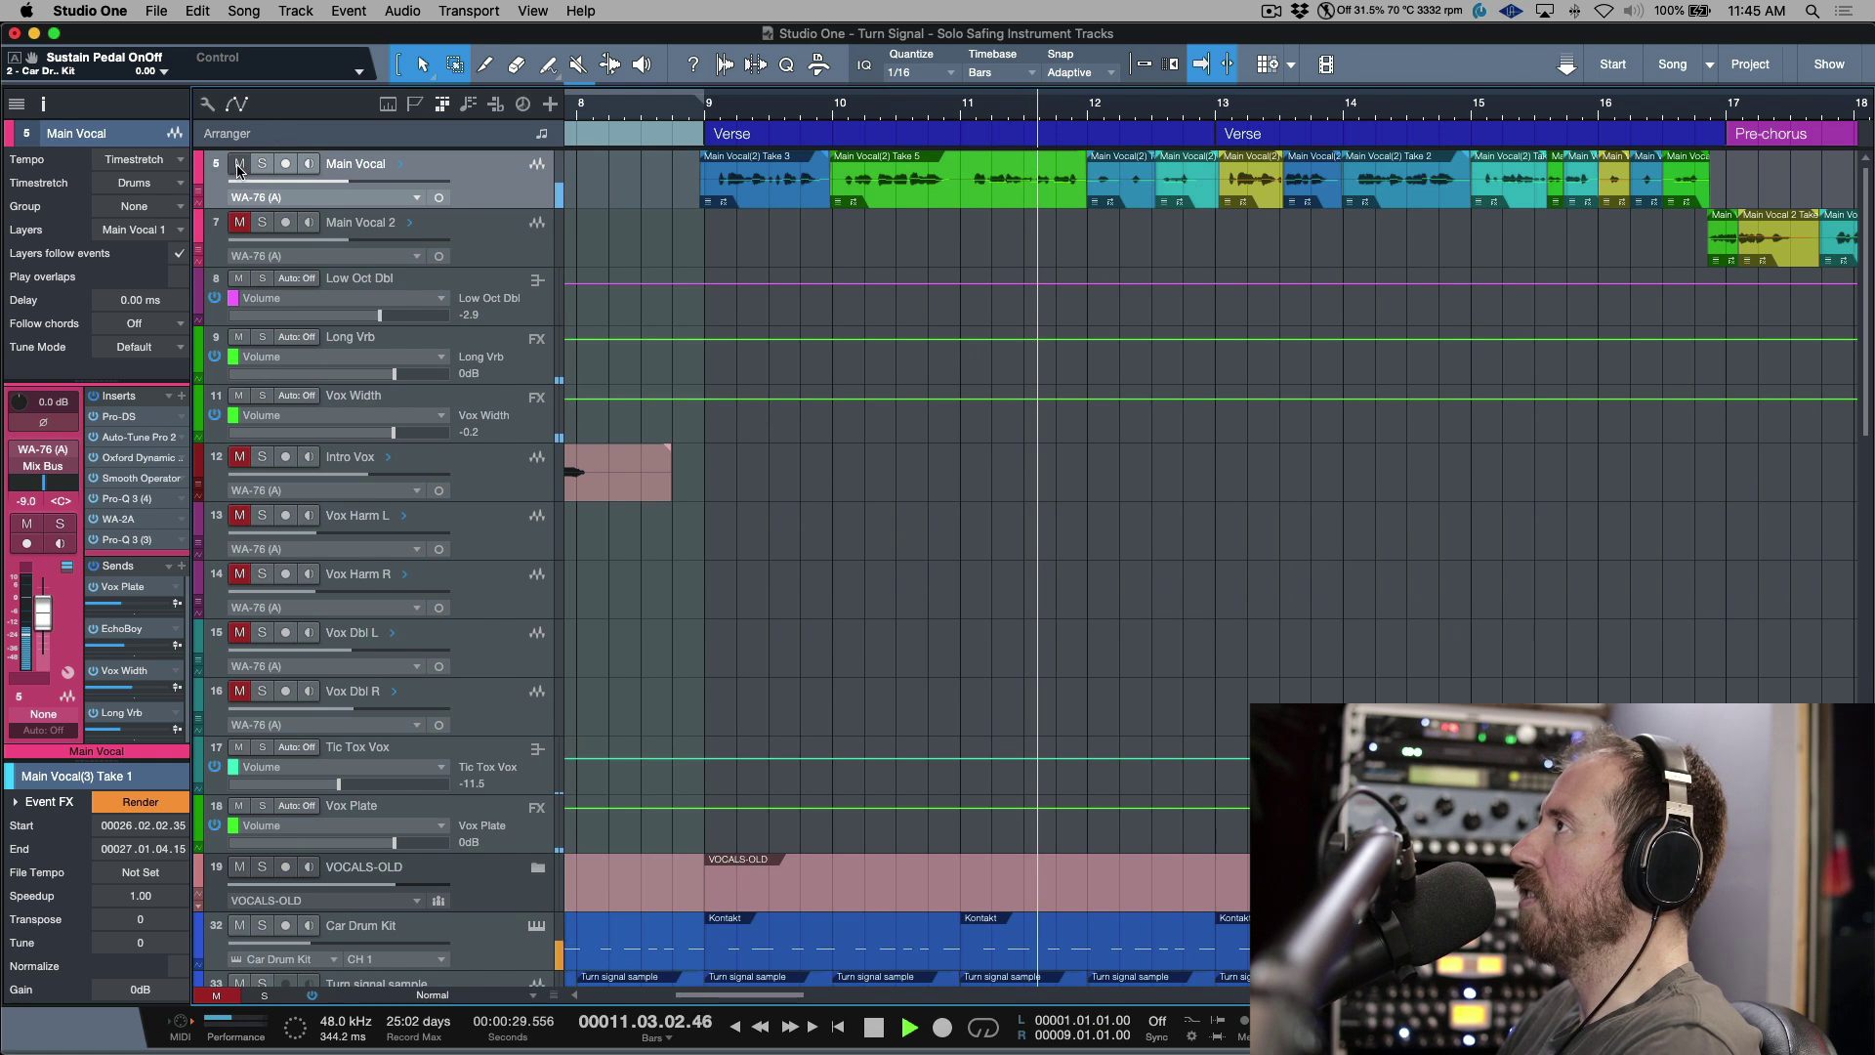
# Solo Main Vocal during playback, stop, then unsolo it.
pyautogui.click(262, 164)
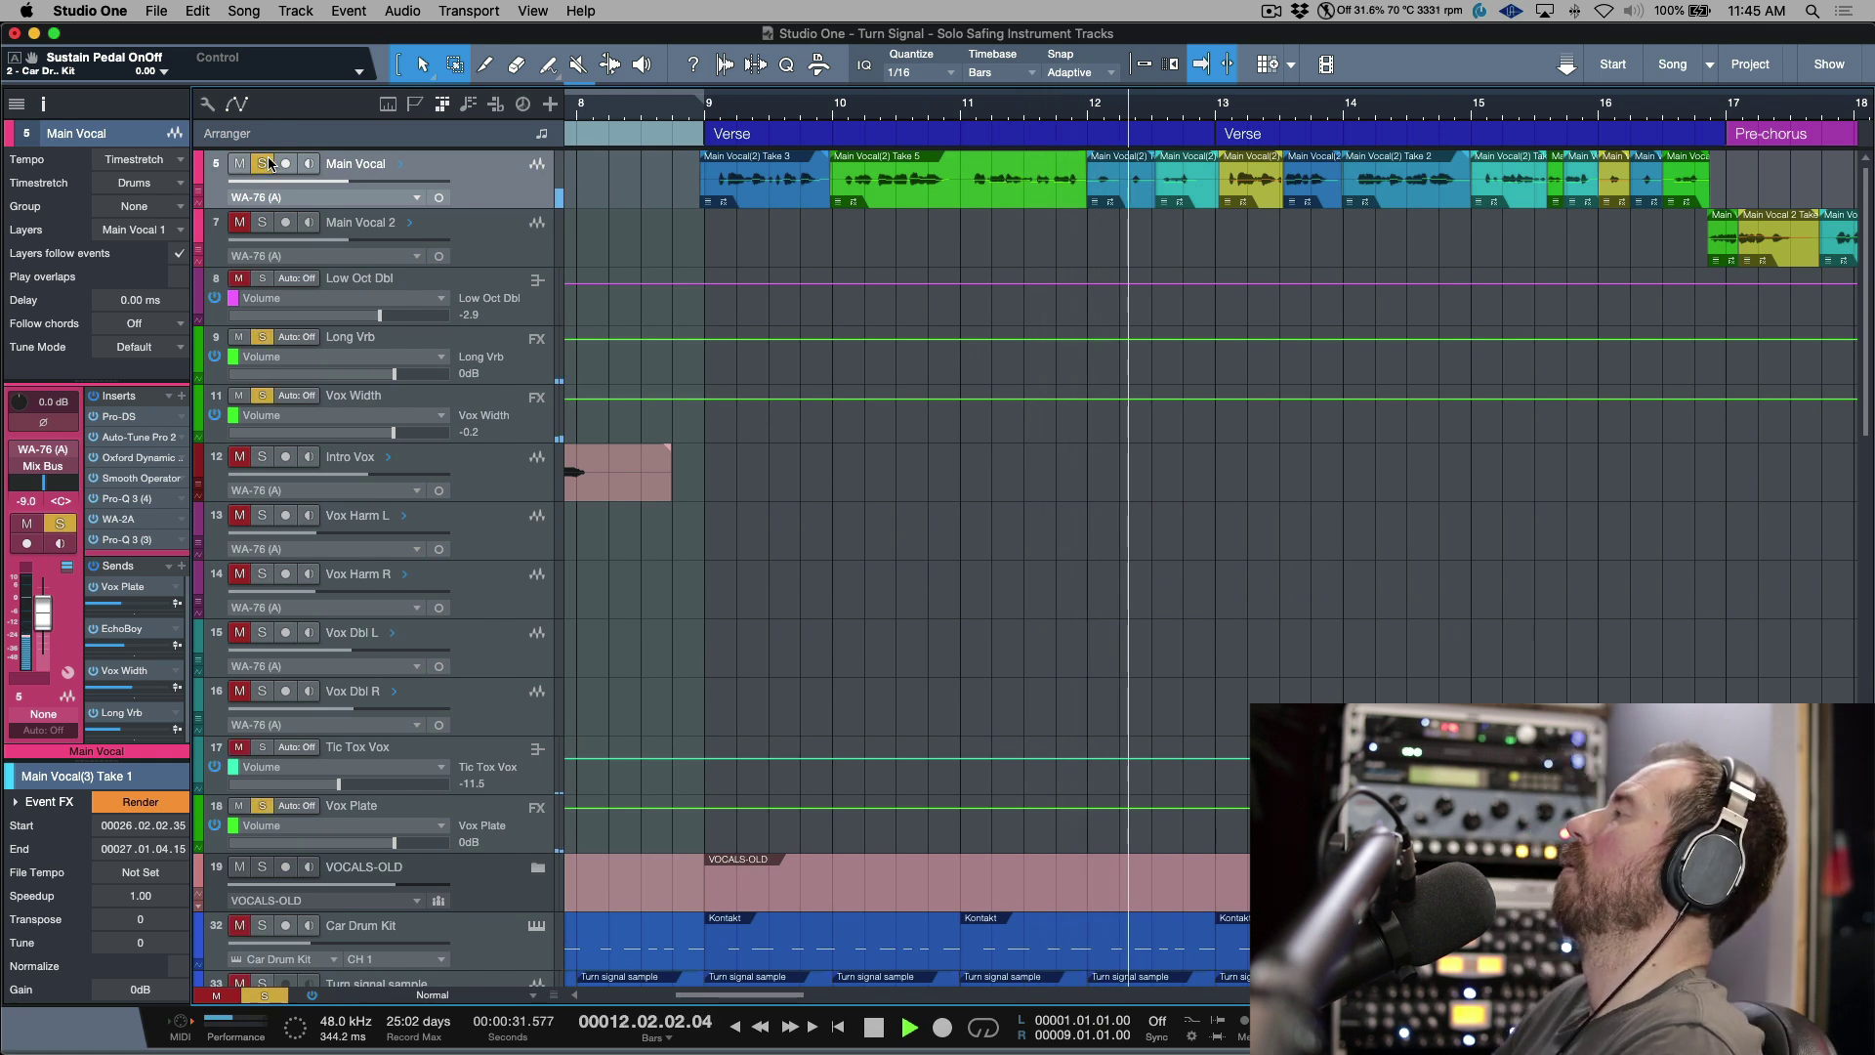
pyautogui.press('space')
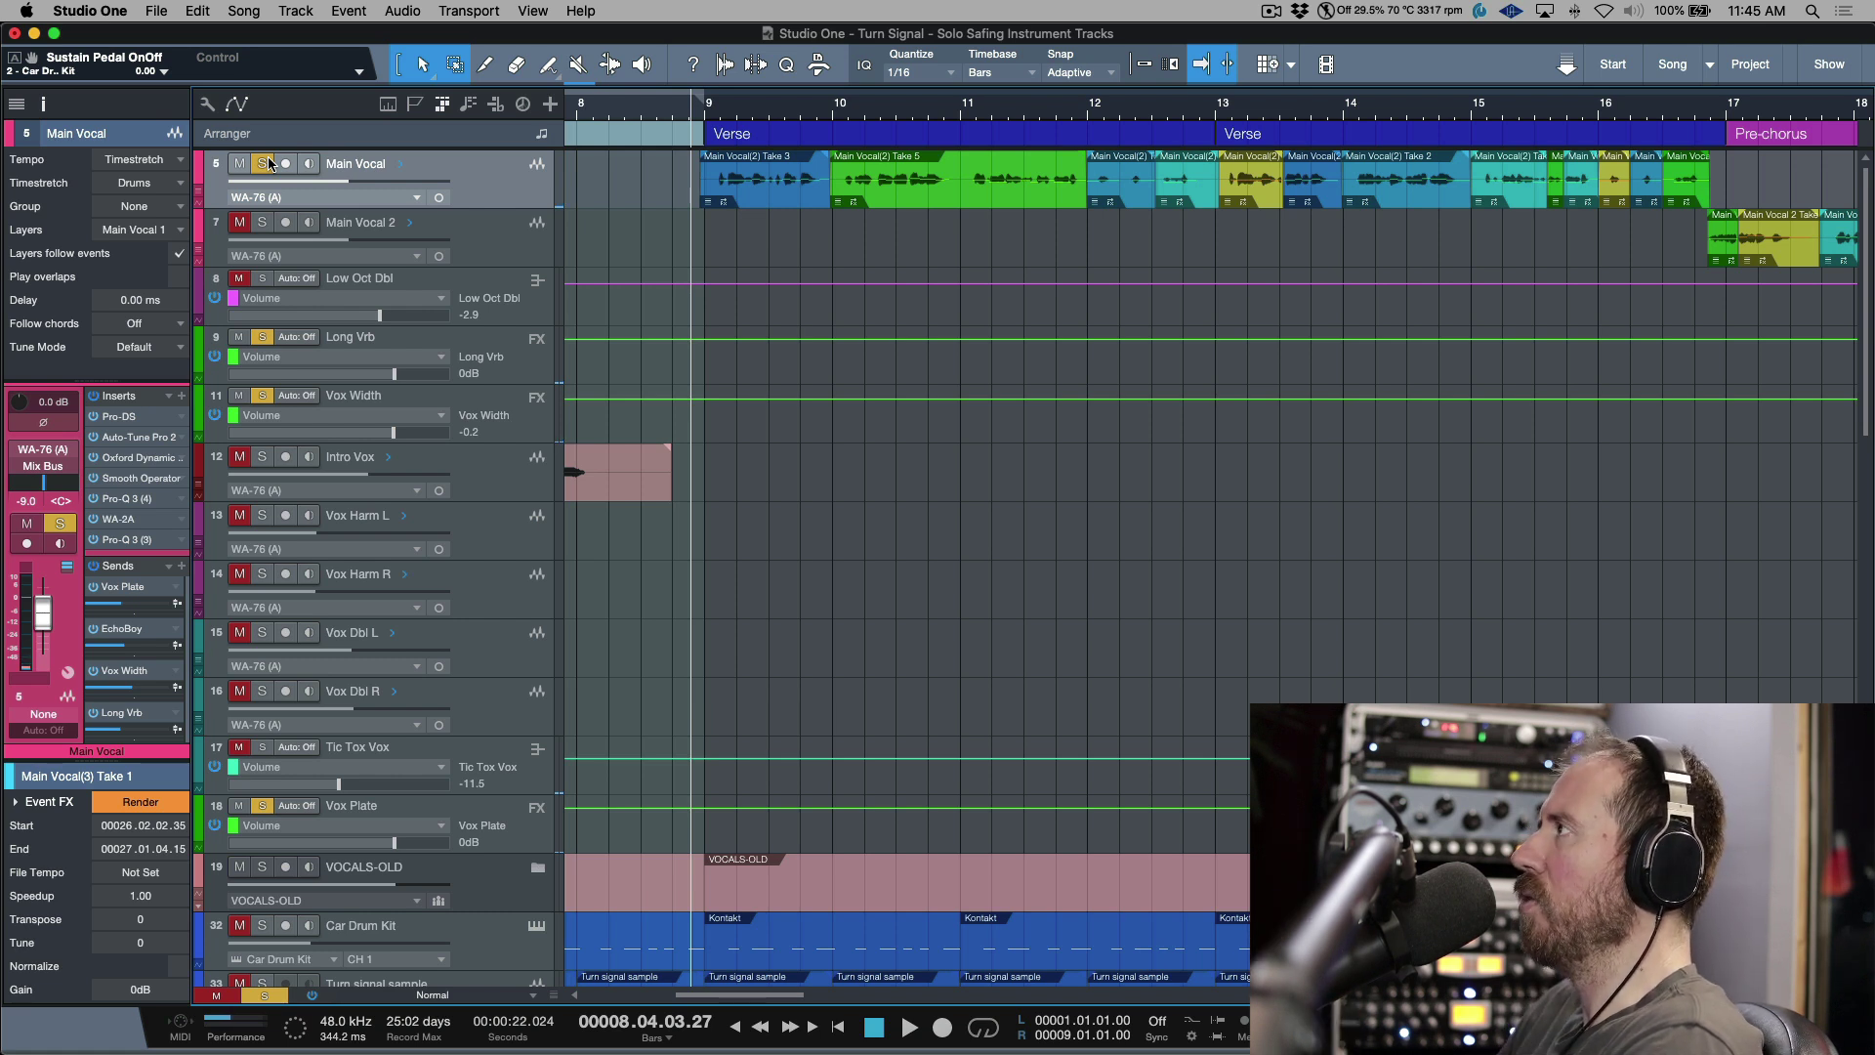
pyautogui.click(262, 164)
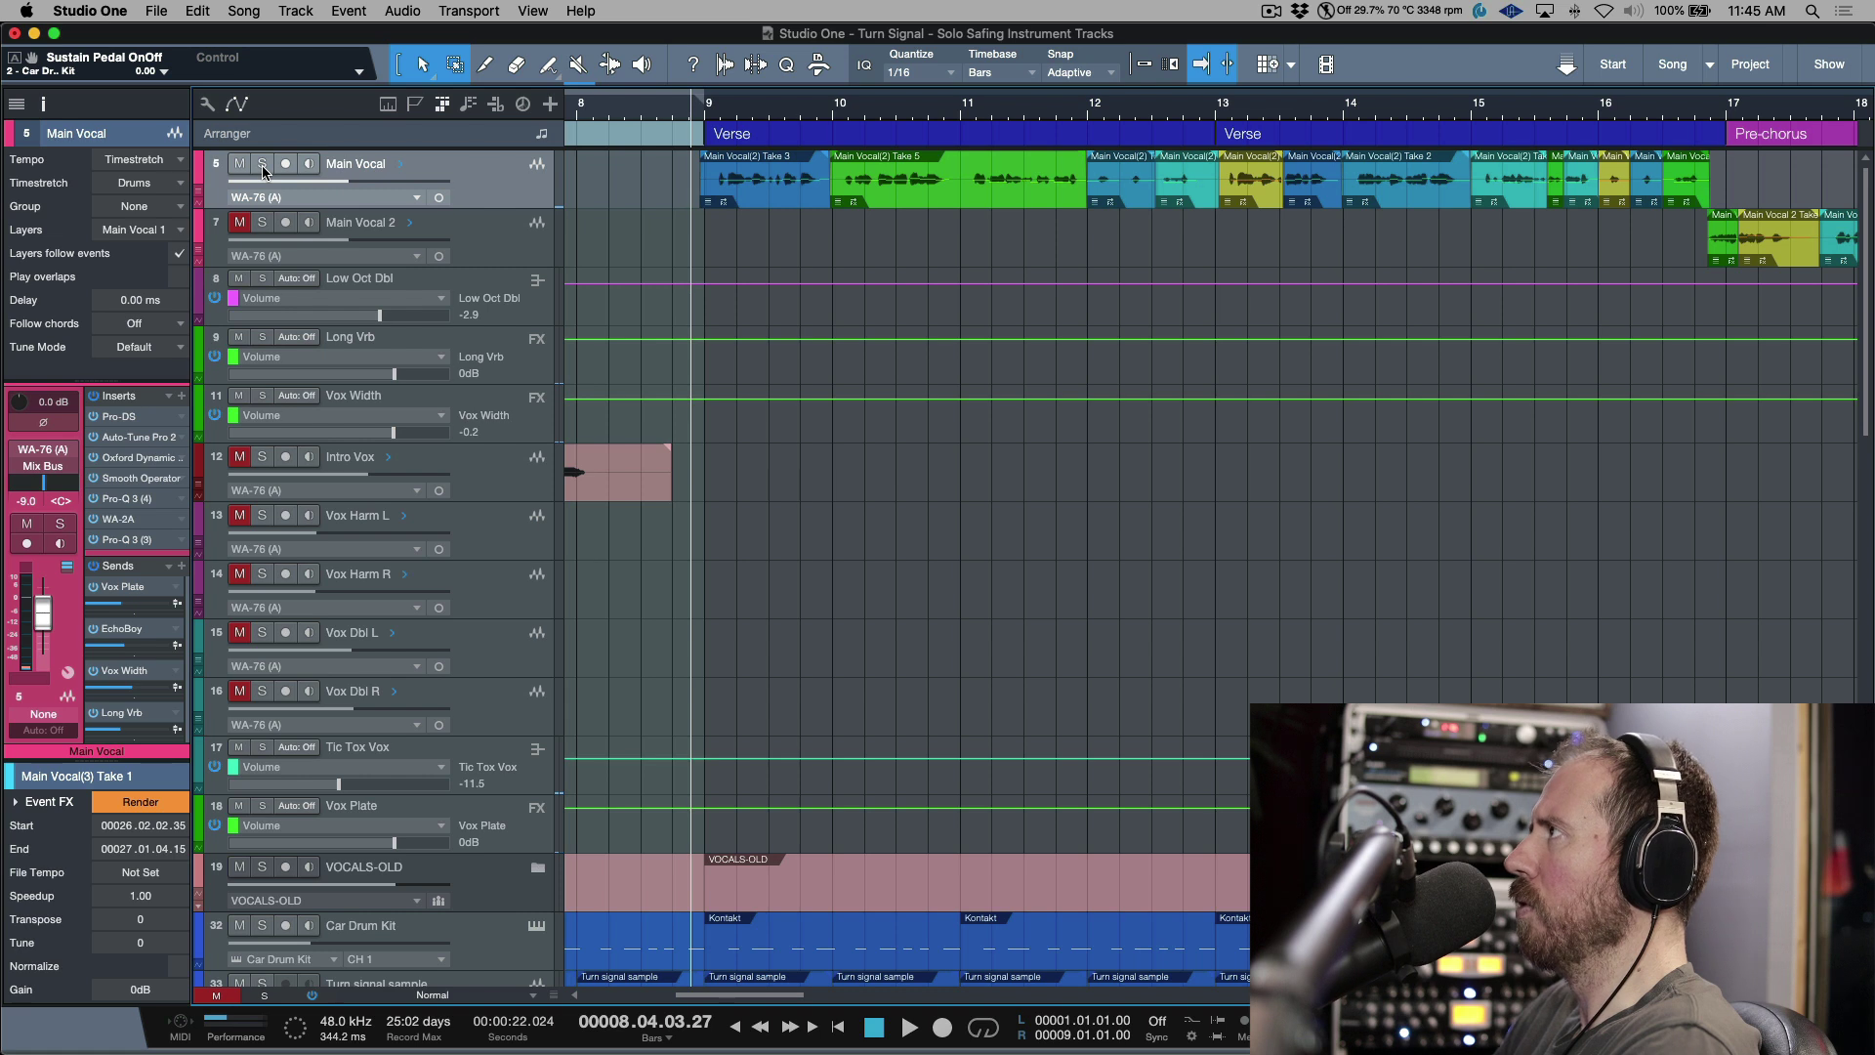
# Play again with Main Vocal soloed, then unsolo it, stop, and scroll to Plucky Synth.
pyautogui.click(261, 166)
pyautogui.press('space')
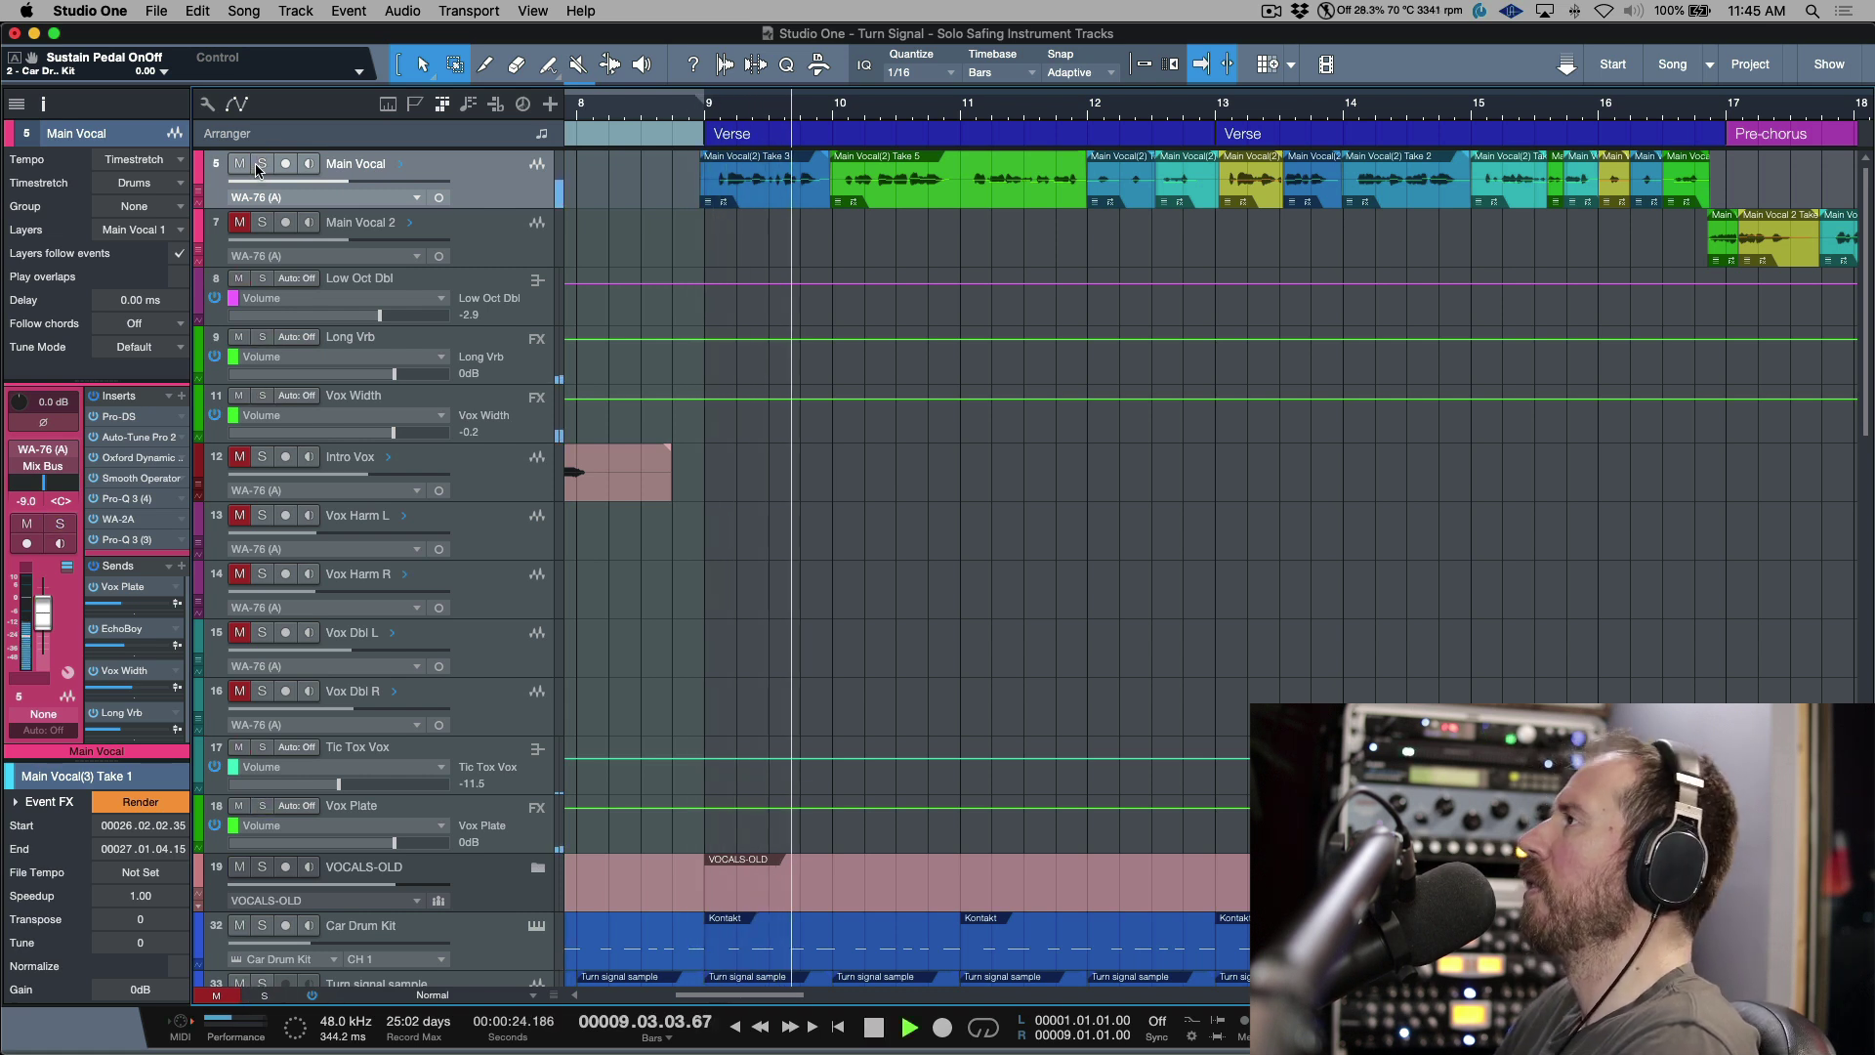
pyautogui.click(260, 165)
pyautogui.press('space')
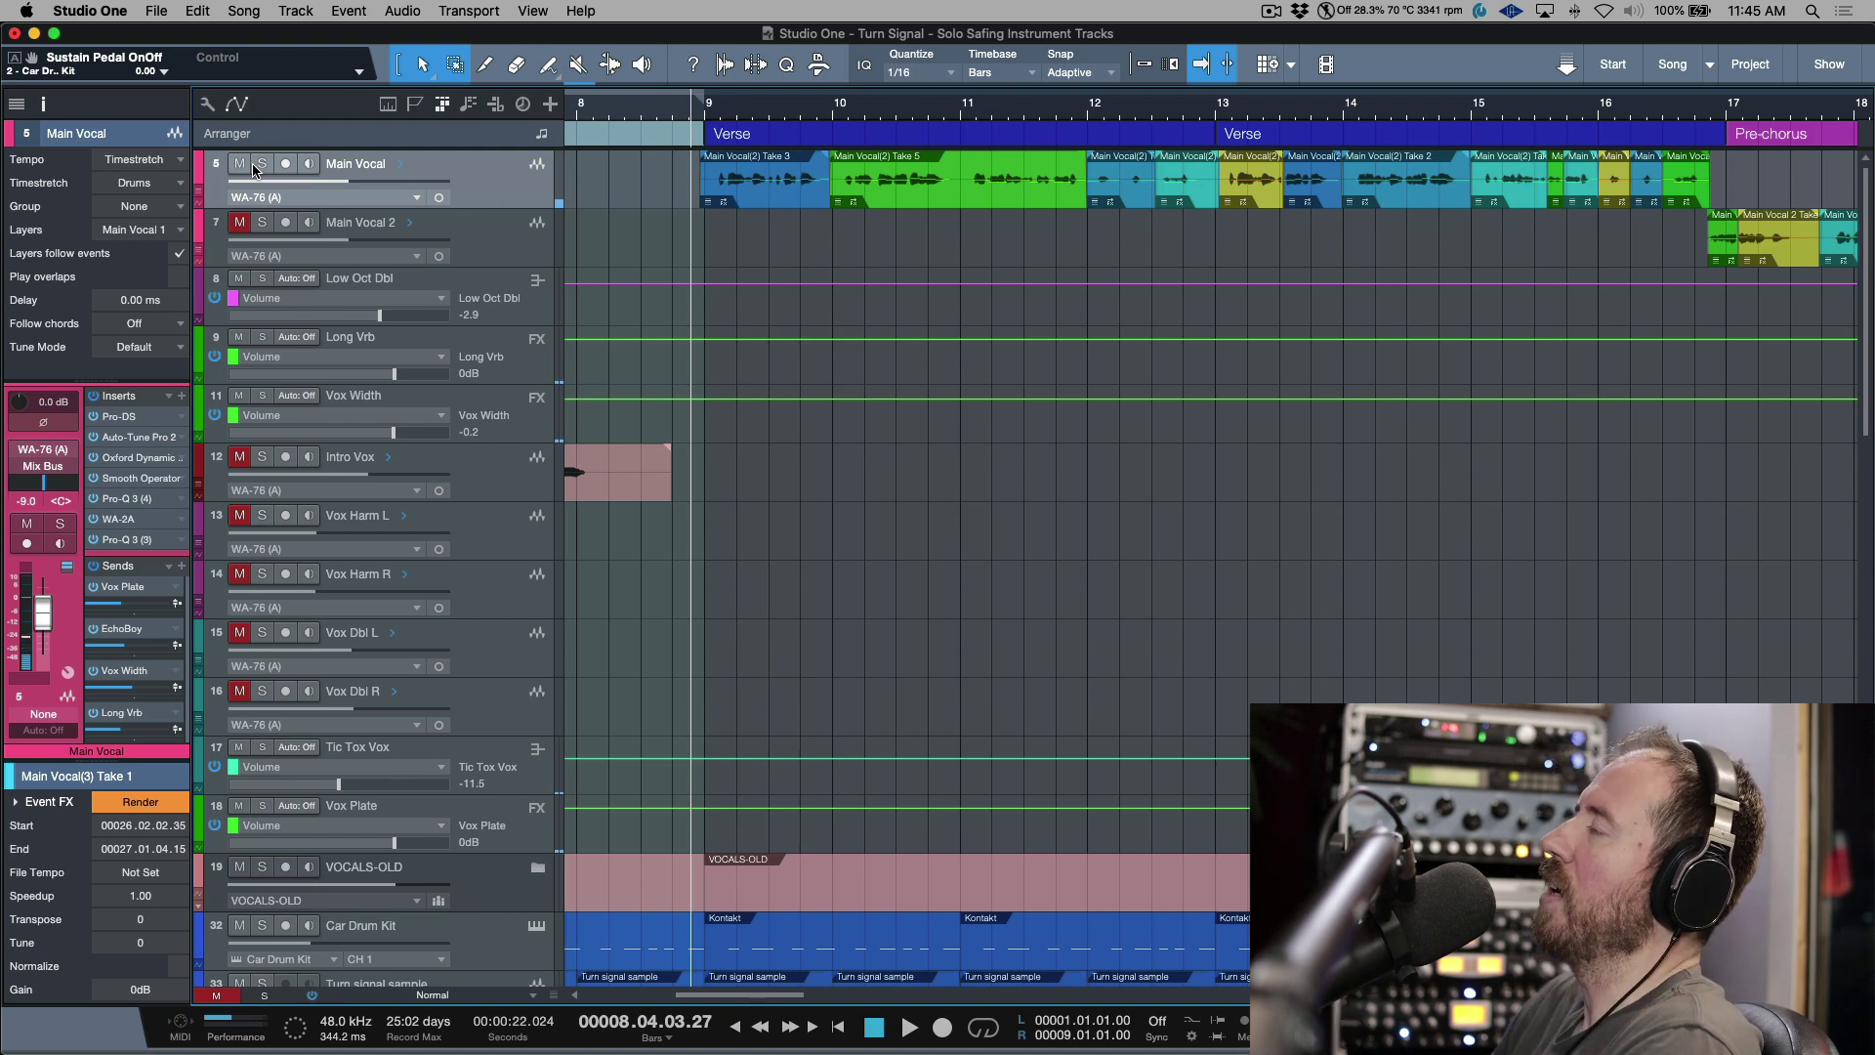
pyautogui.scroll(-15, 484, 384)
# Zoom to fit the whole song, open the Console, and make the Plucky Synth channel solo-safe.
pyautogui.click(490, 356)
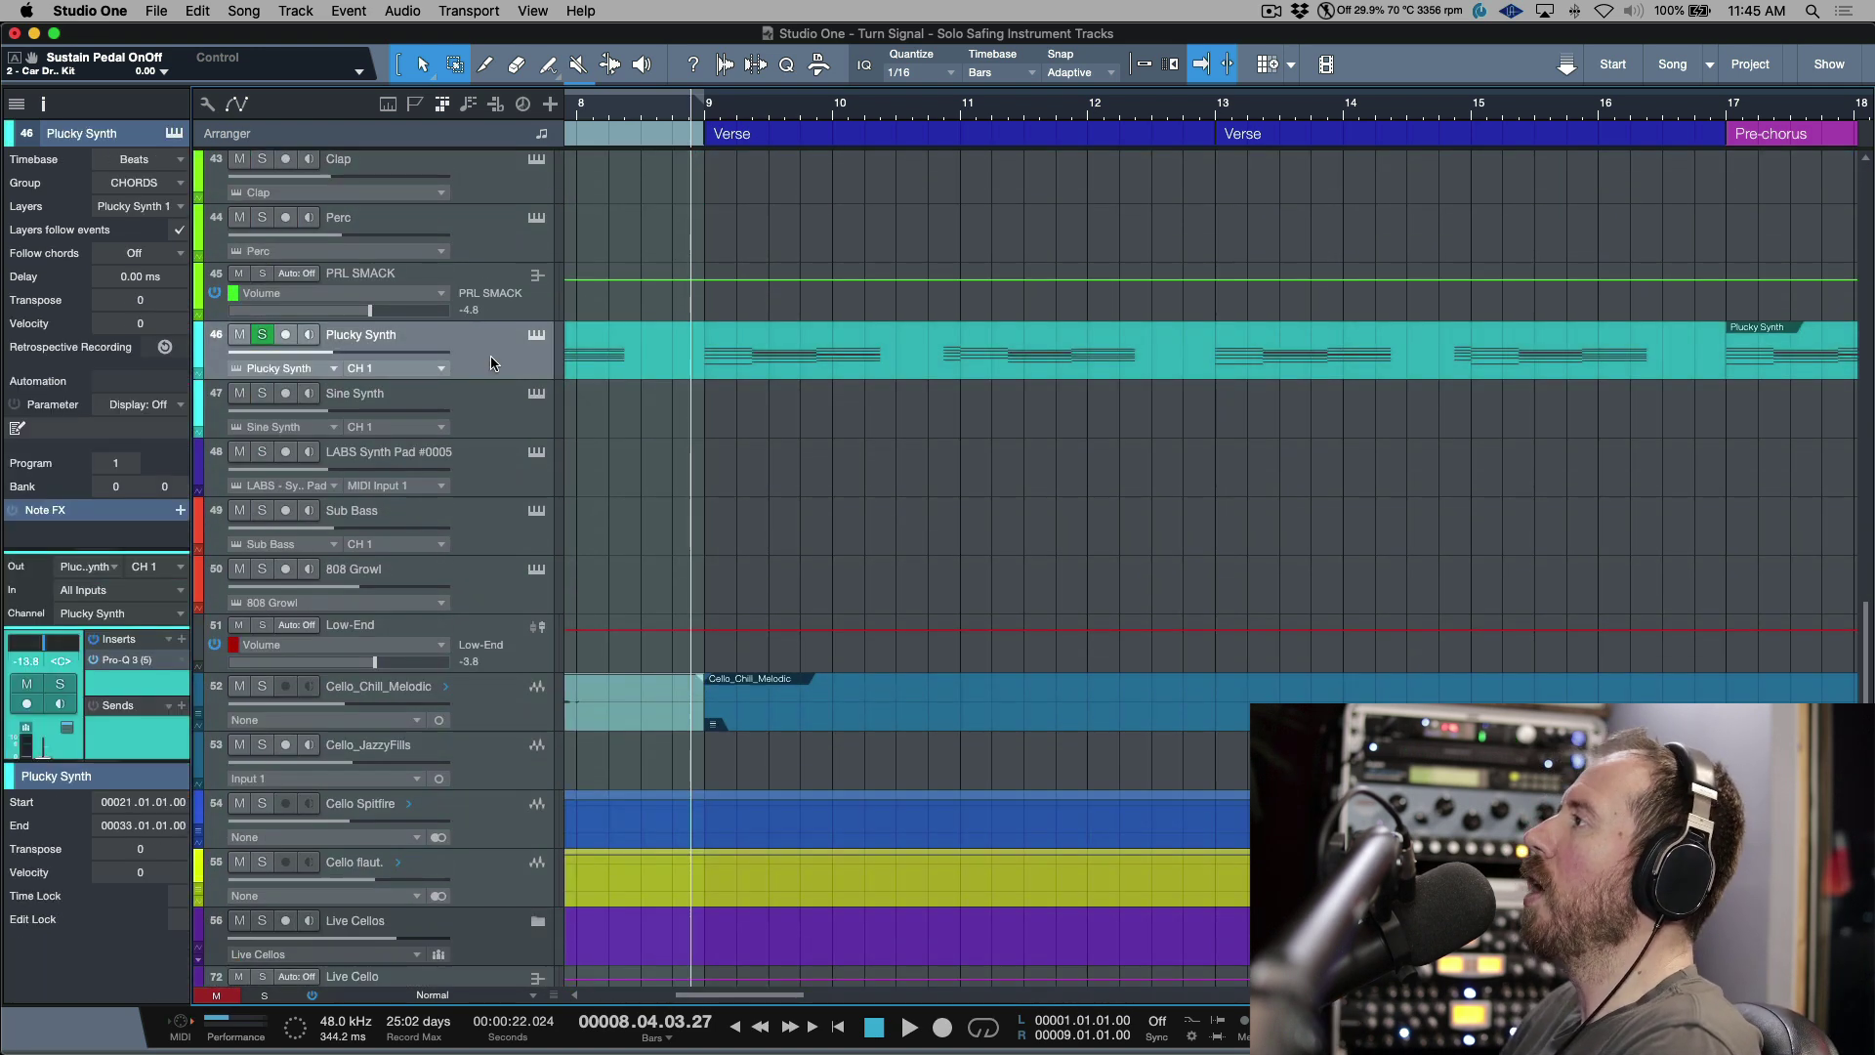
pyautogui.press('w')
pyautogui.press('w')
pyautogui.press('w')
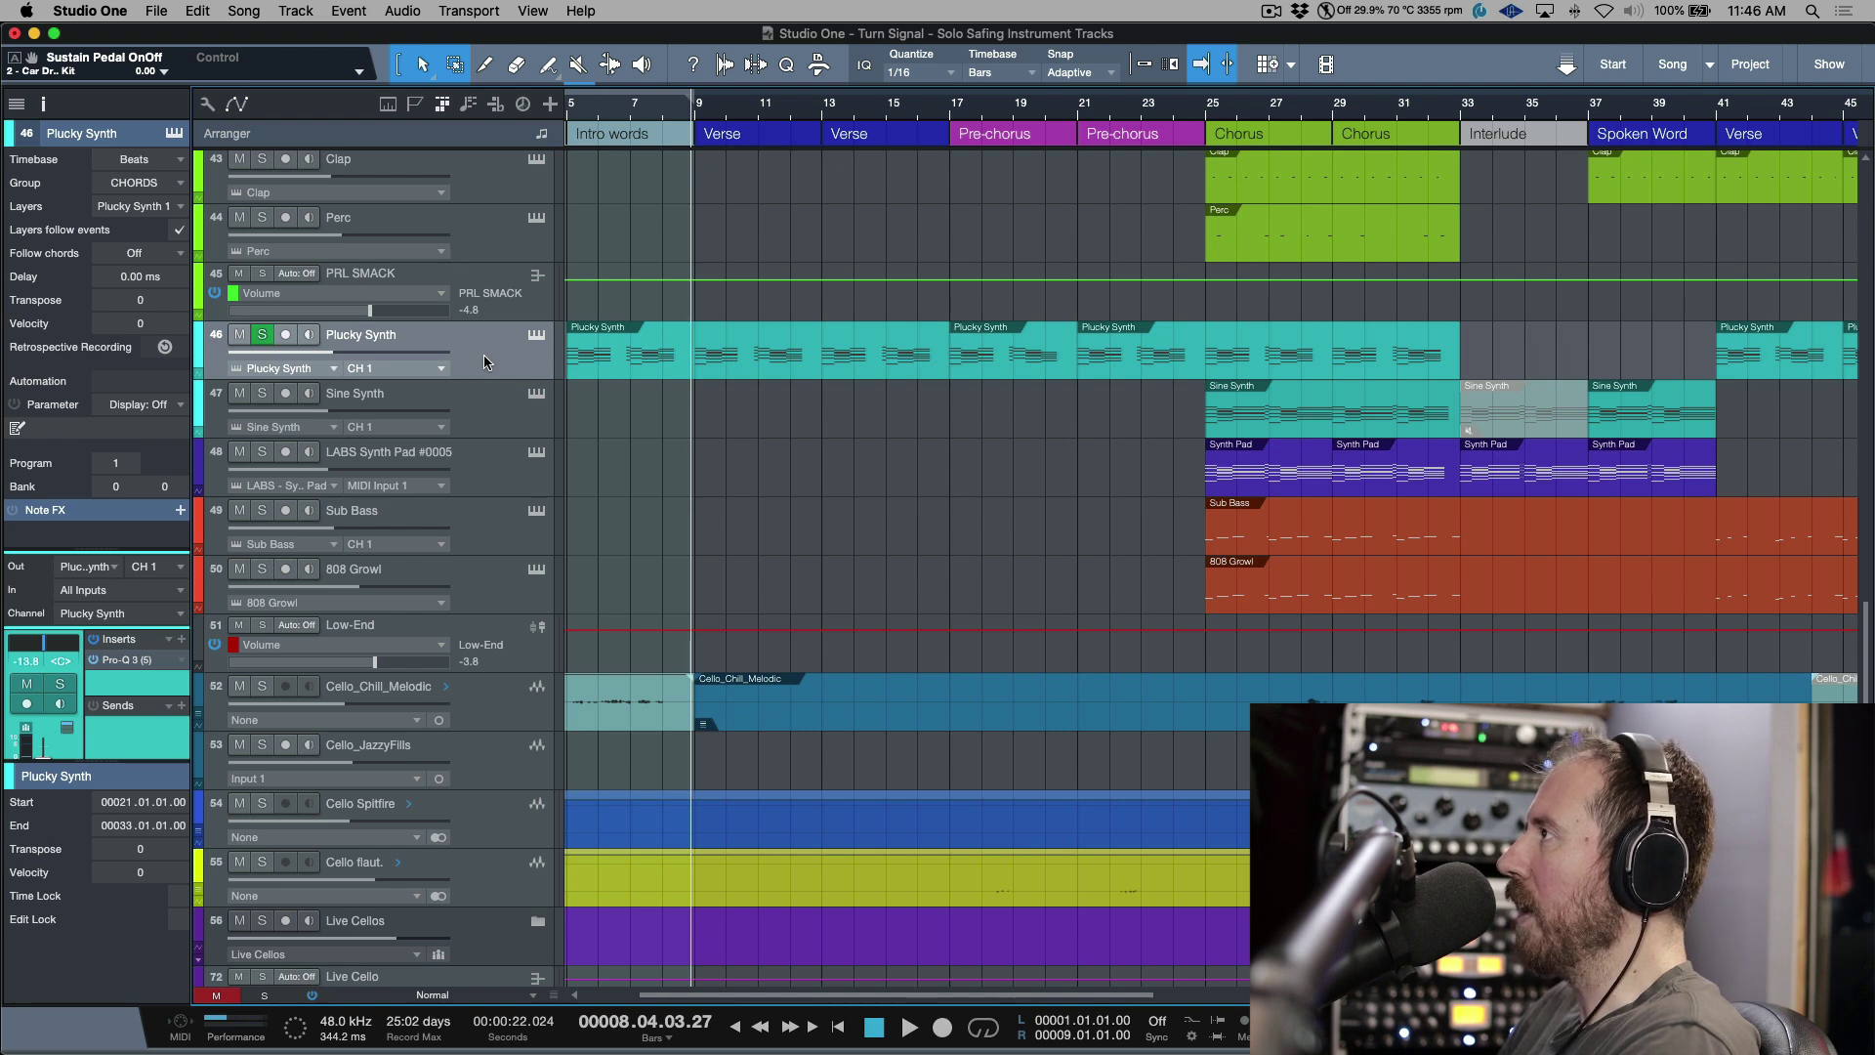
pyautogui.click(483, 354)
pyautogui.press('F3')
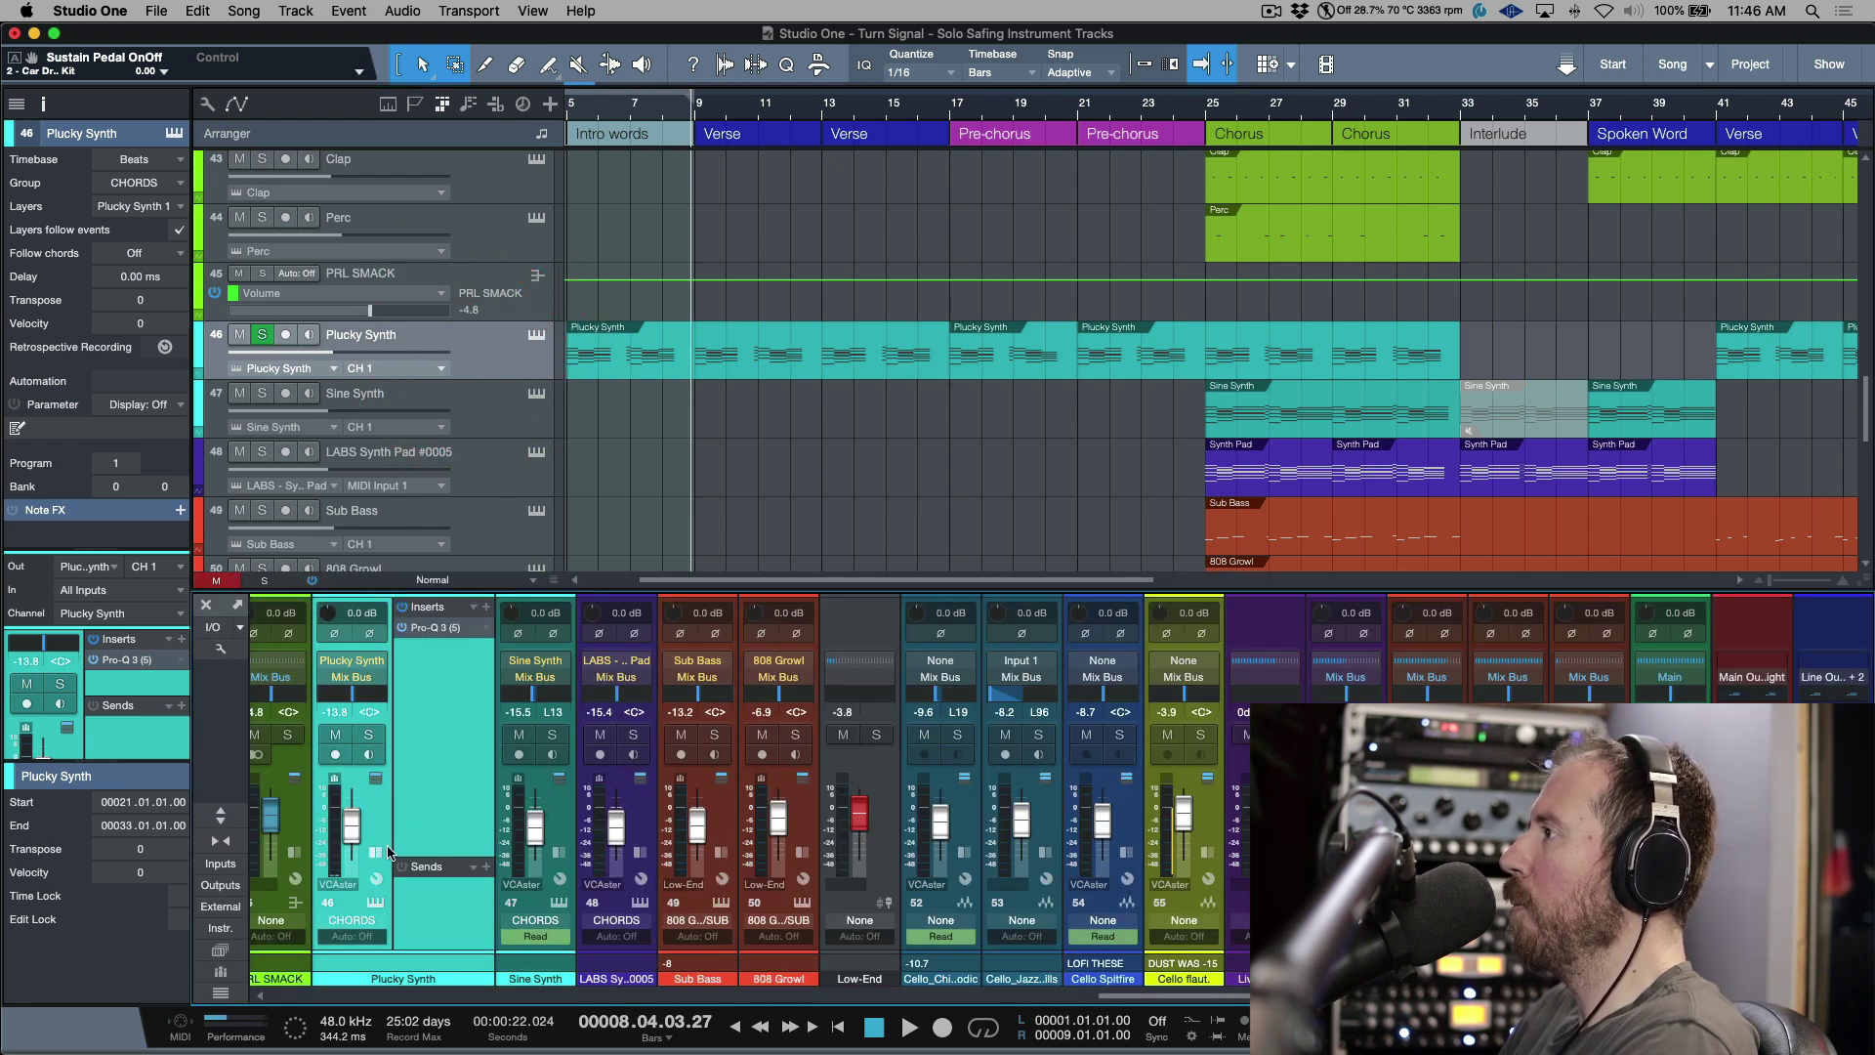
pyautogui.keyDown('shift'); pyautogui.click(369, 735); pyautogui.keyUp('shift')
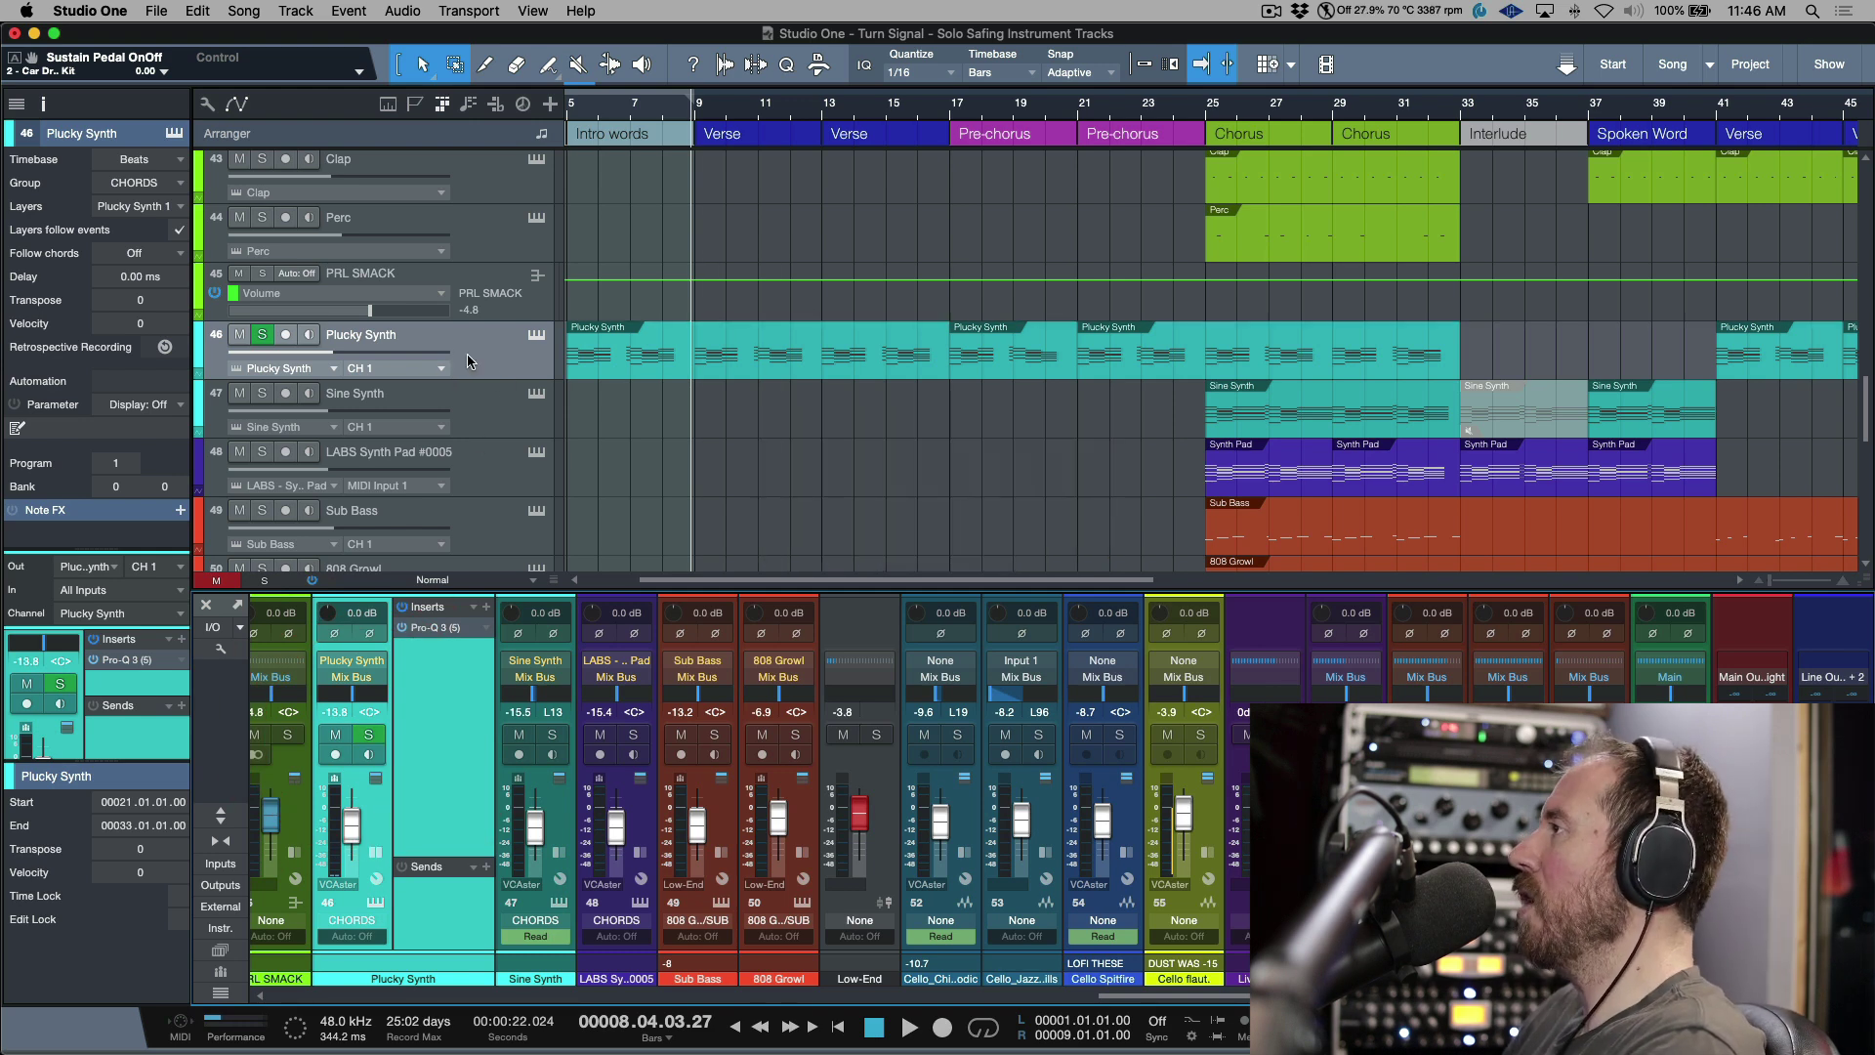
# Solo the Main Vocal track and start playback.
pyautogui.scroll(20, 468, 362)
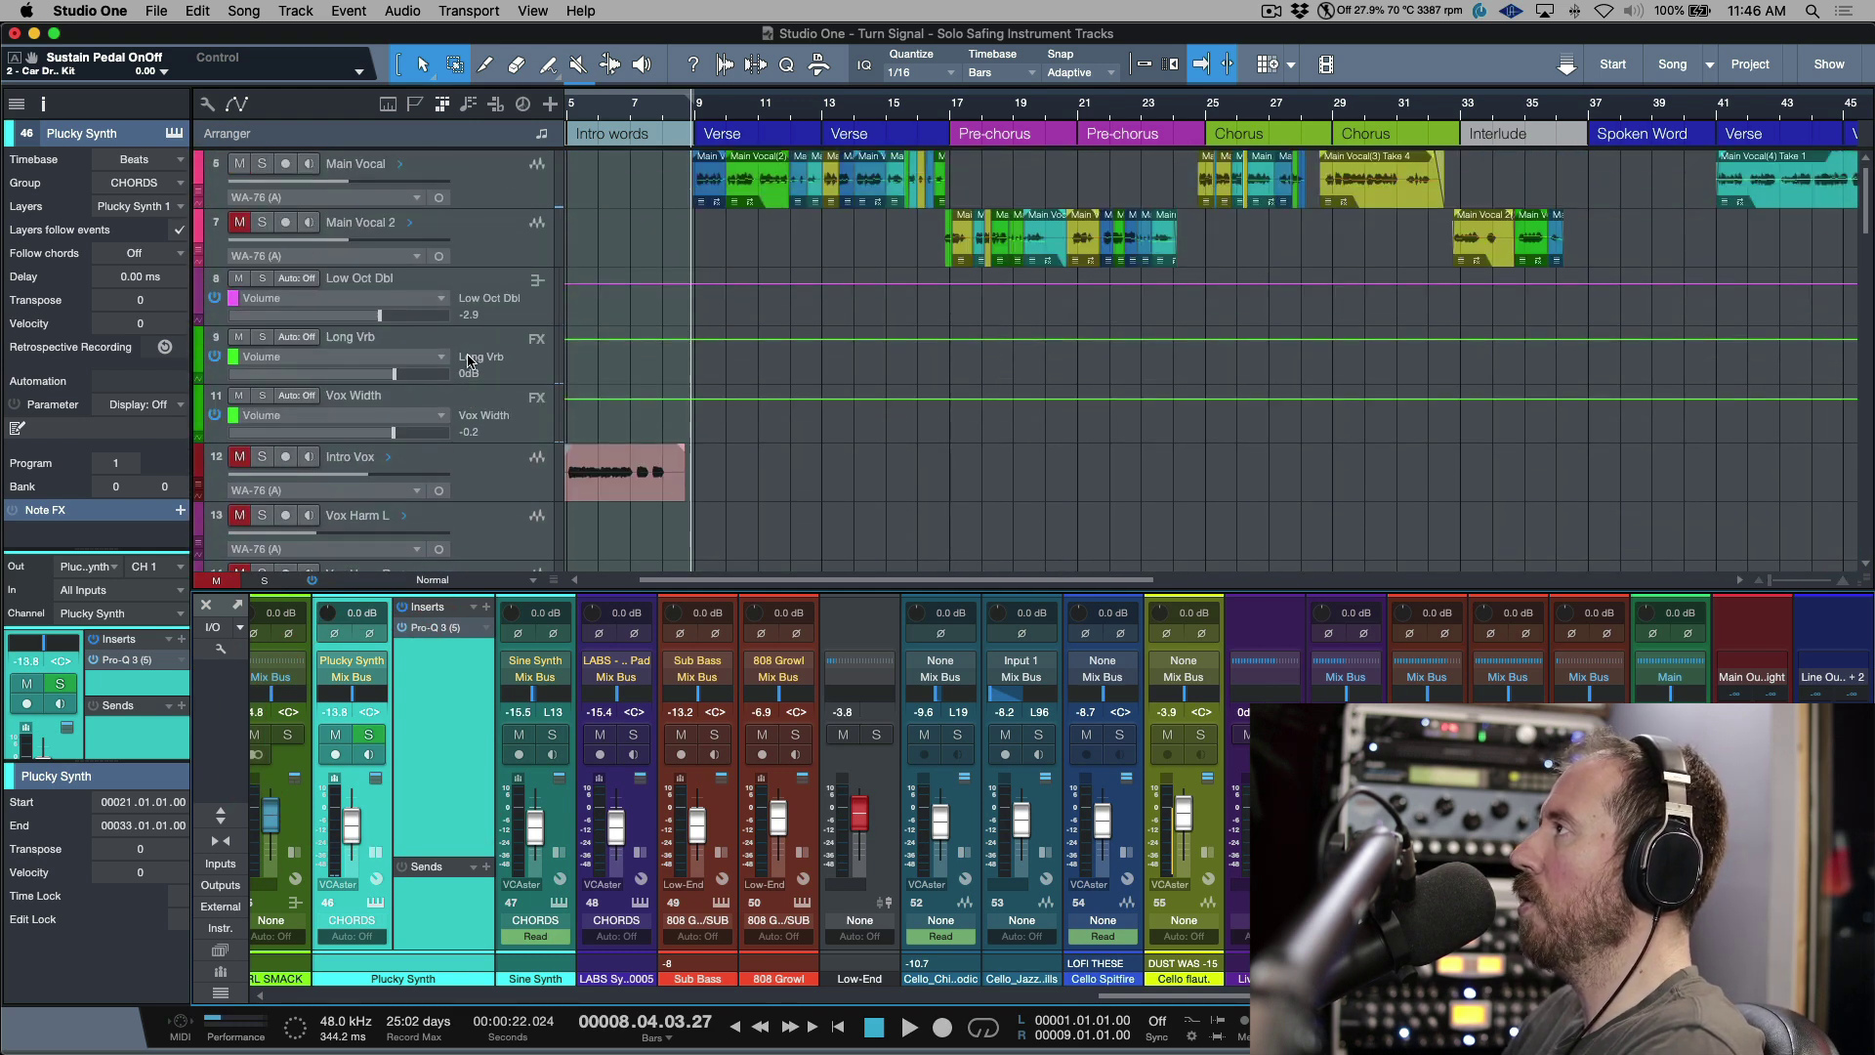
pyautogui.click(262, 164)
pyautogui.press('space')
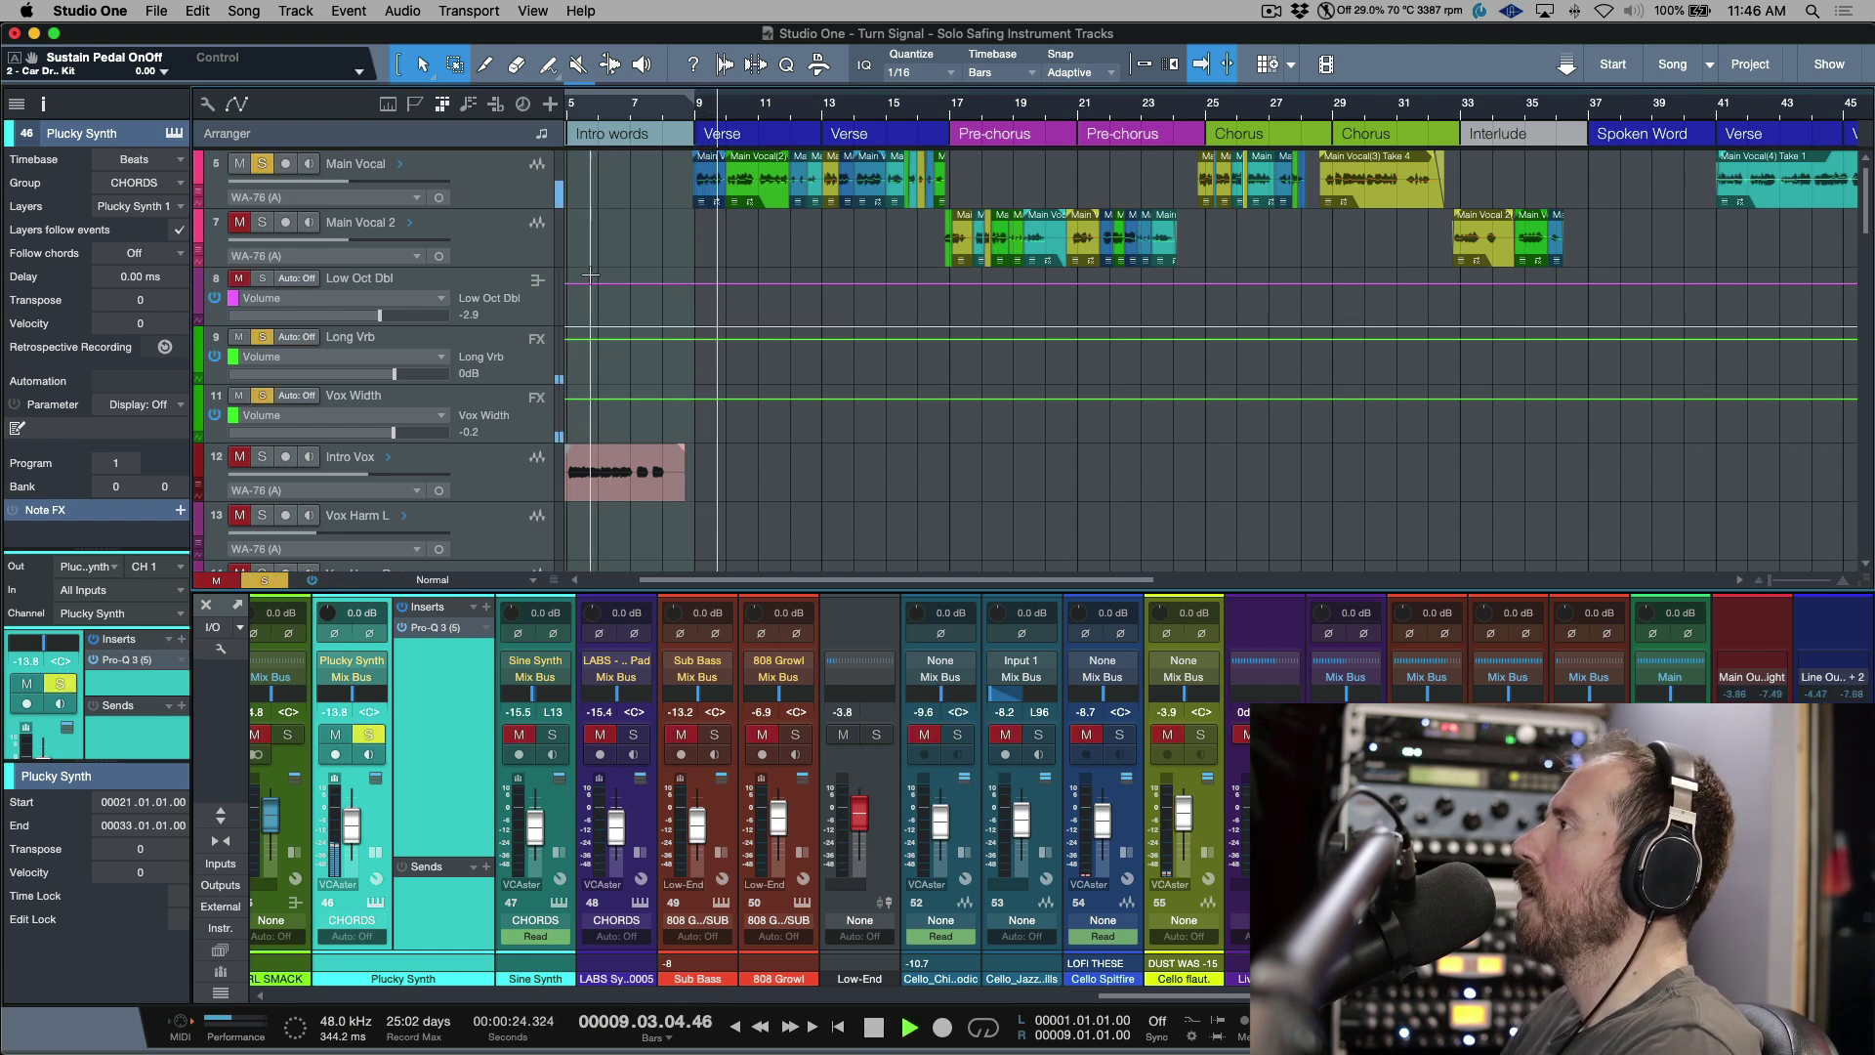
# Exclusively solo the Lowy FX Snare track while Plucky Synth keeps playing.
pyautogui.scroll(-2, 724, 258)
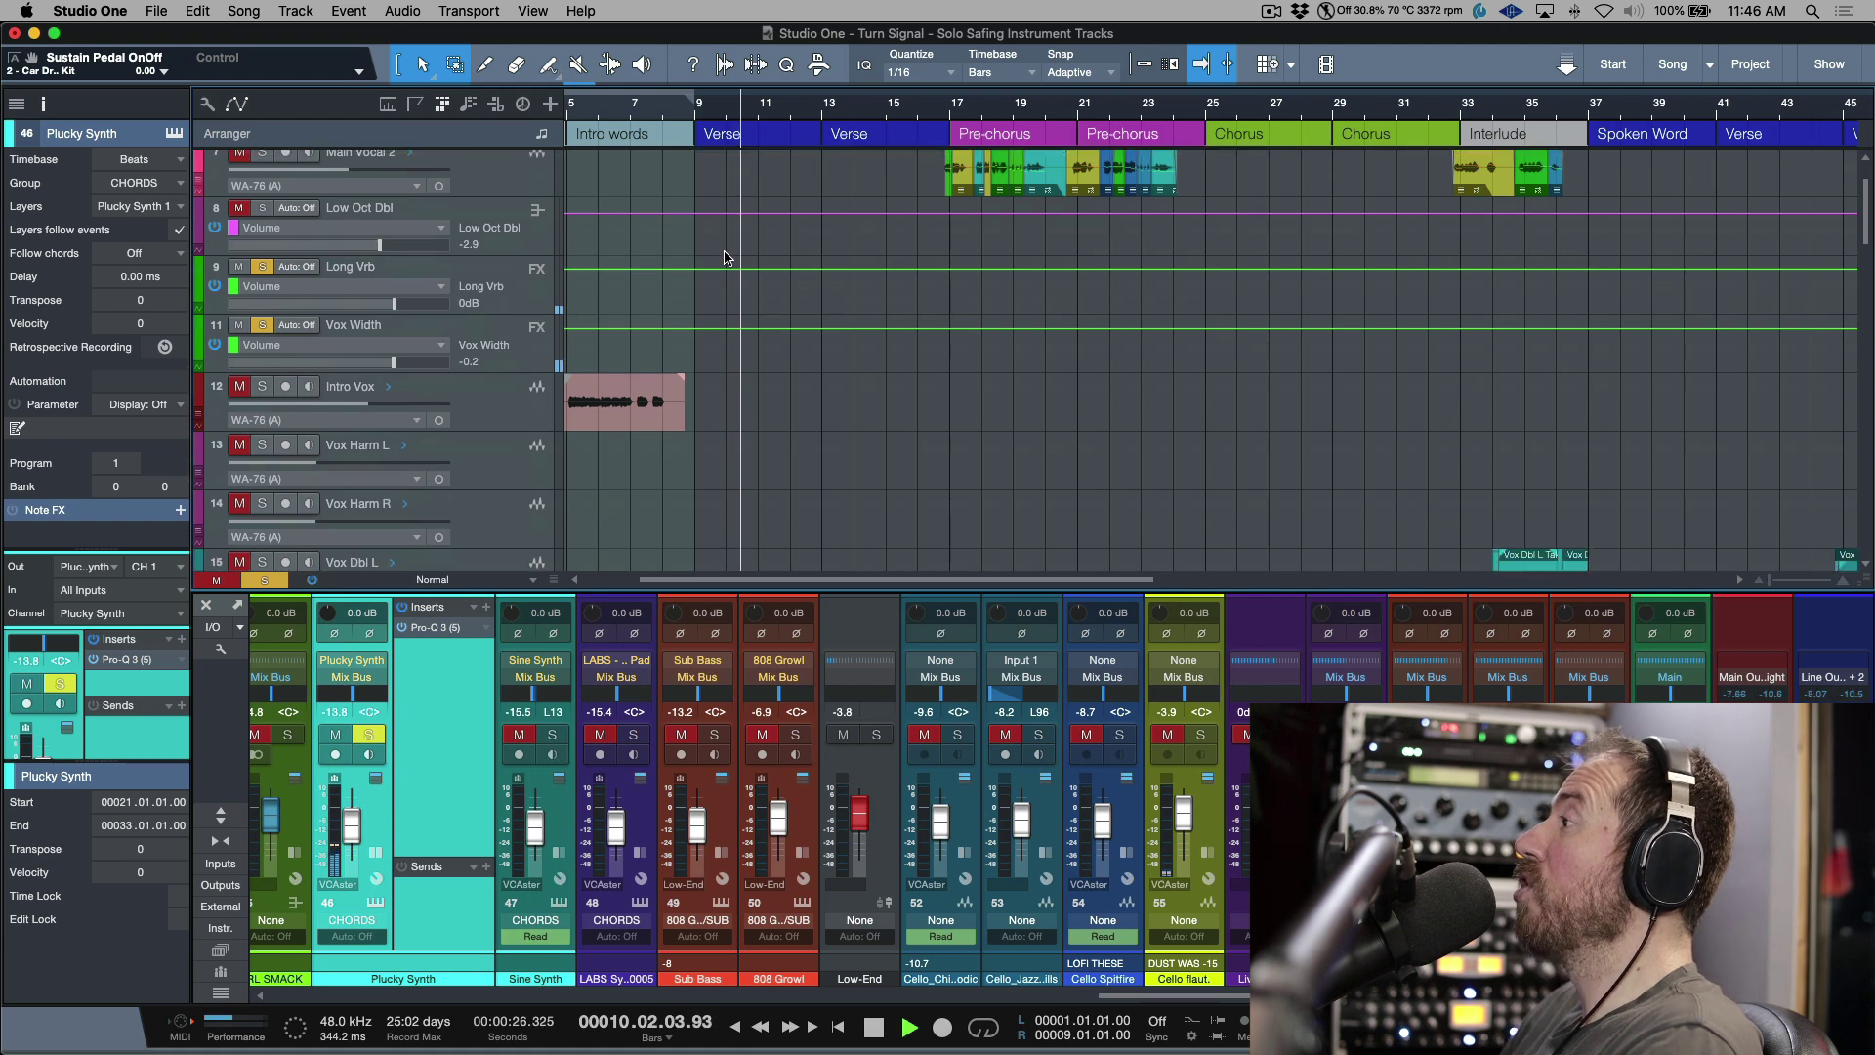
pyautogui.scroll(-10, 725, 257)
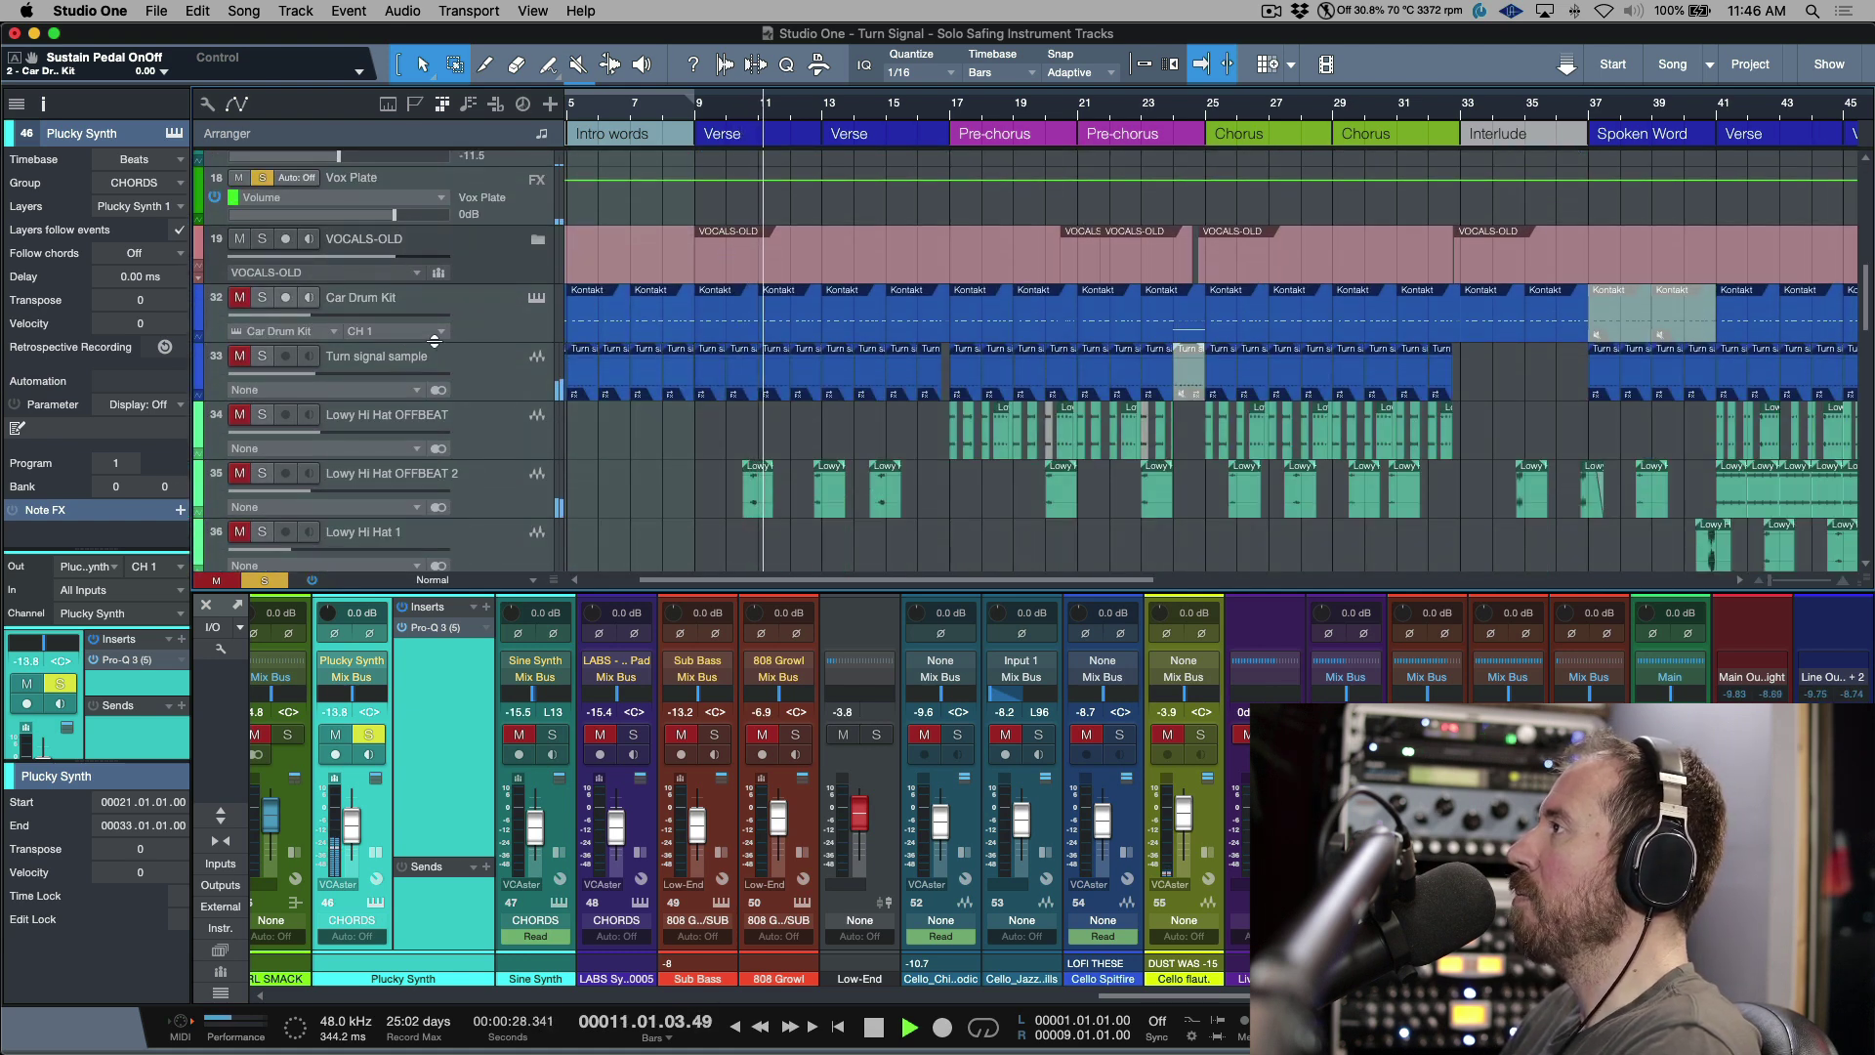
pyautogui.scroll(-4, 435, 340)
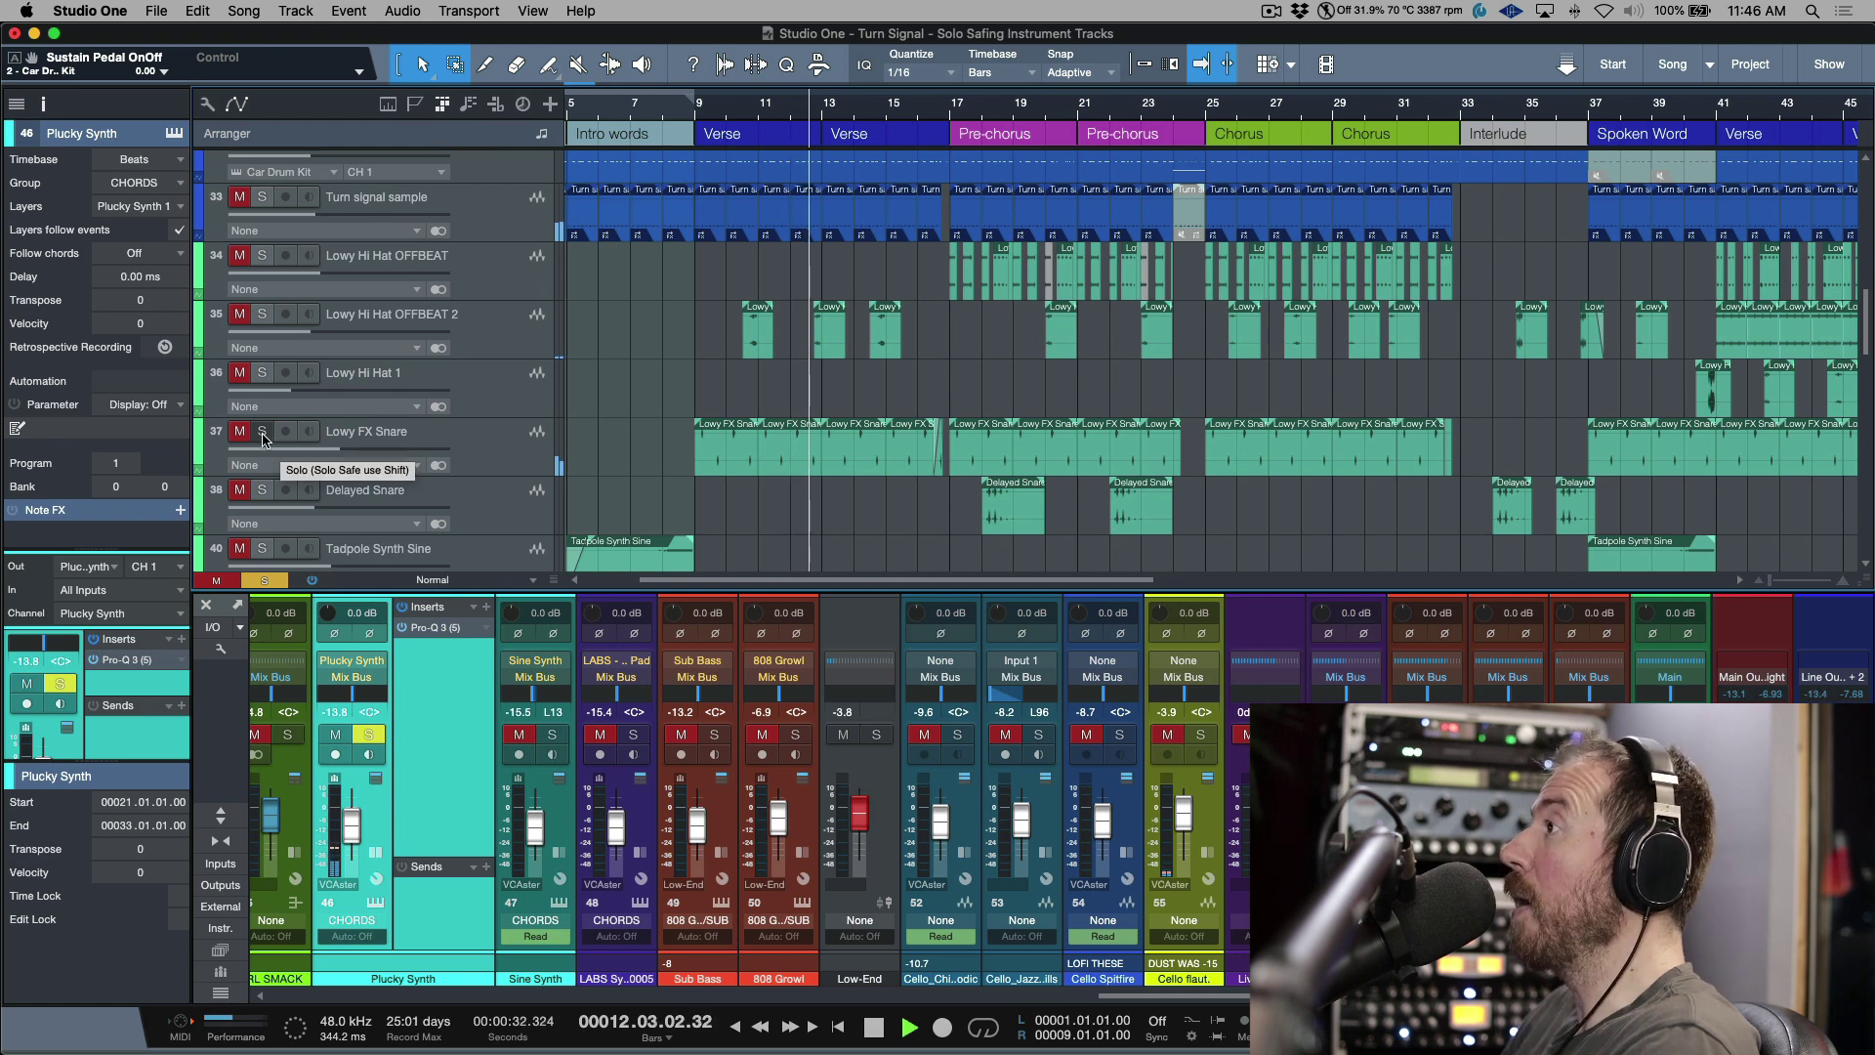
pyautogui.keyDown('alt'); pyautogui.click(263, 436); pyautogui.keyUp('alt')
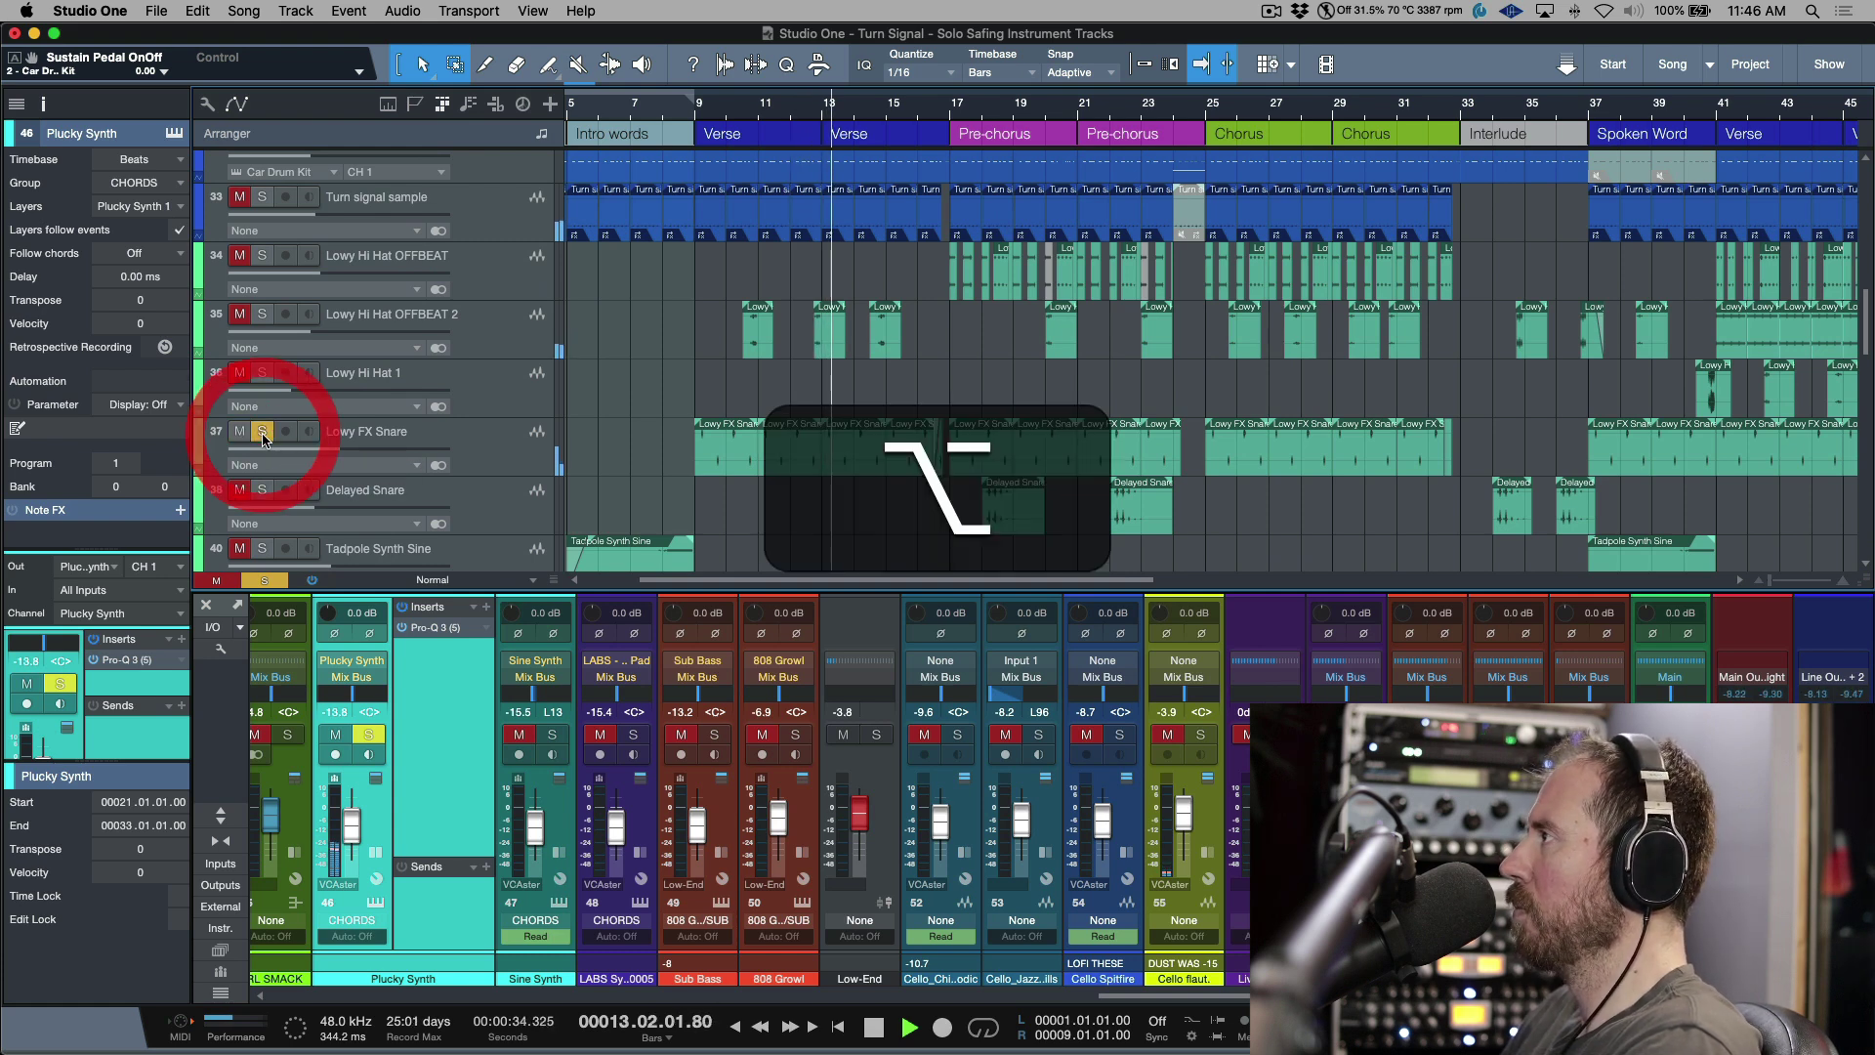
pyautogui.scroll(-1, 263, 436)
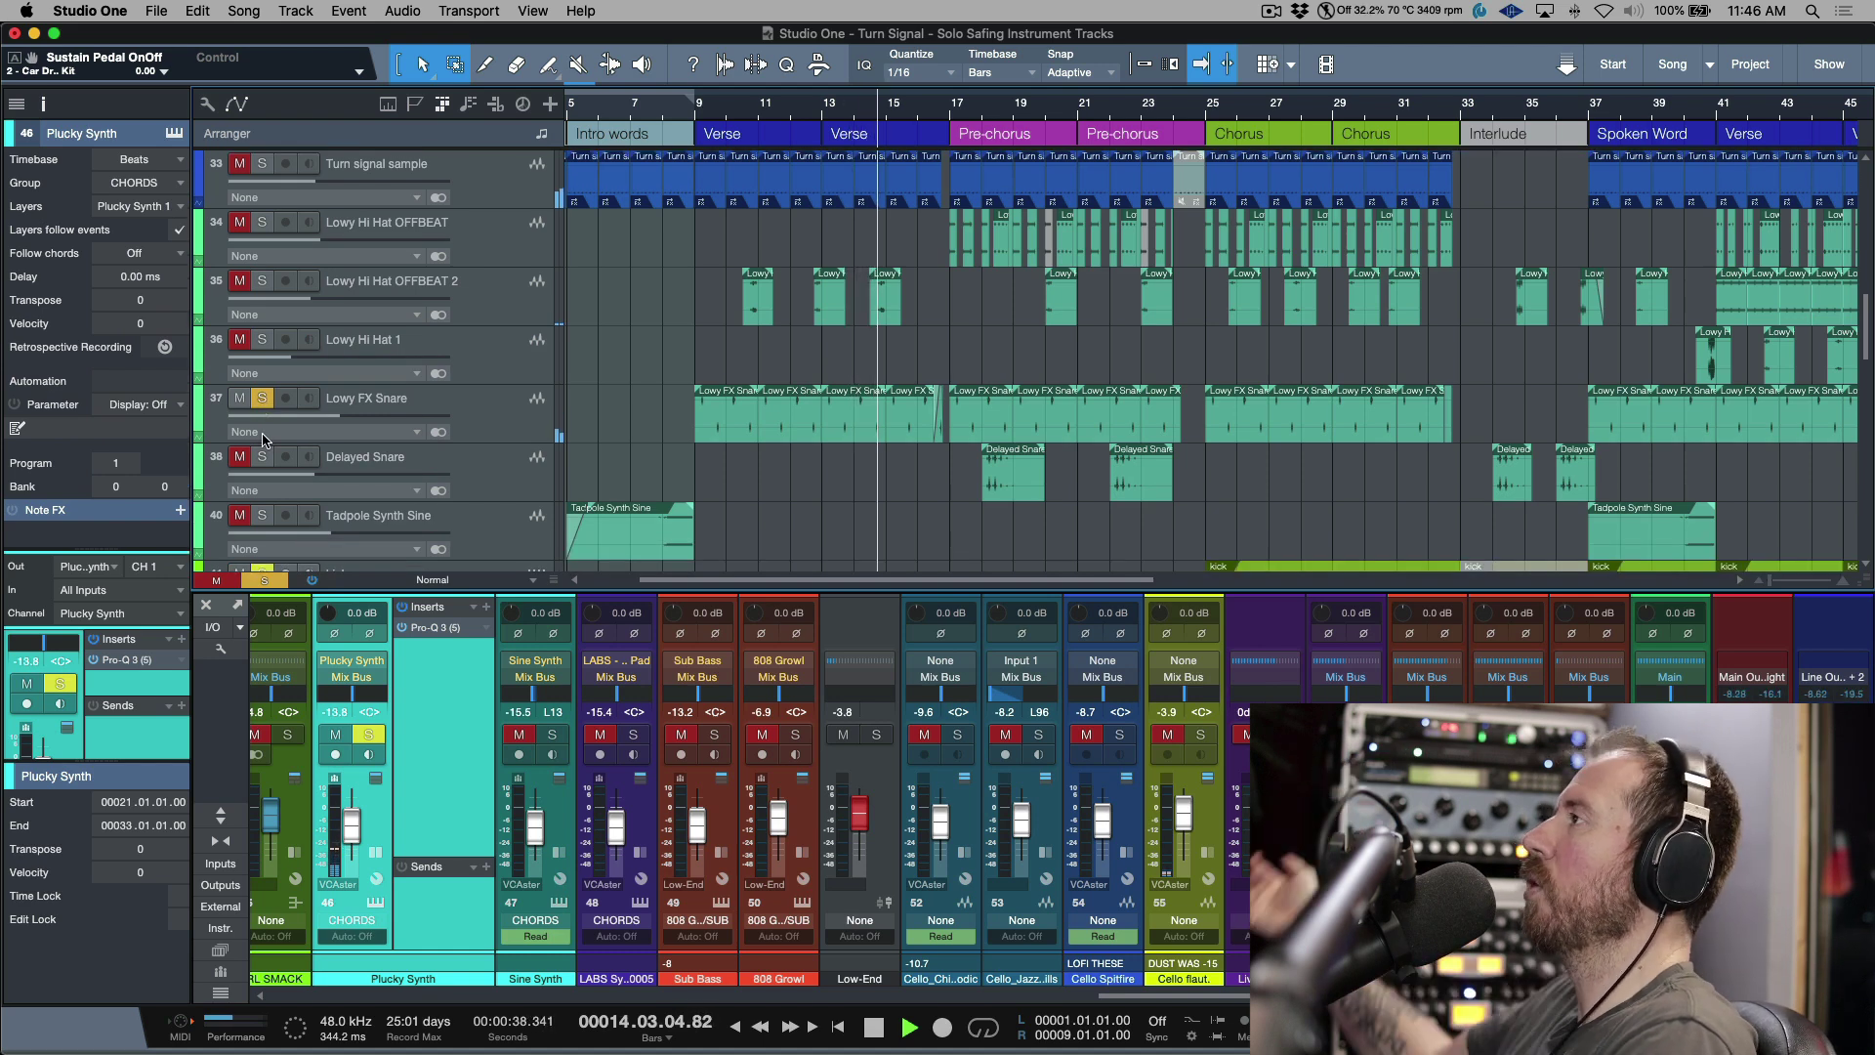
pyautogui.scroll(-6, 293, 410)
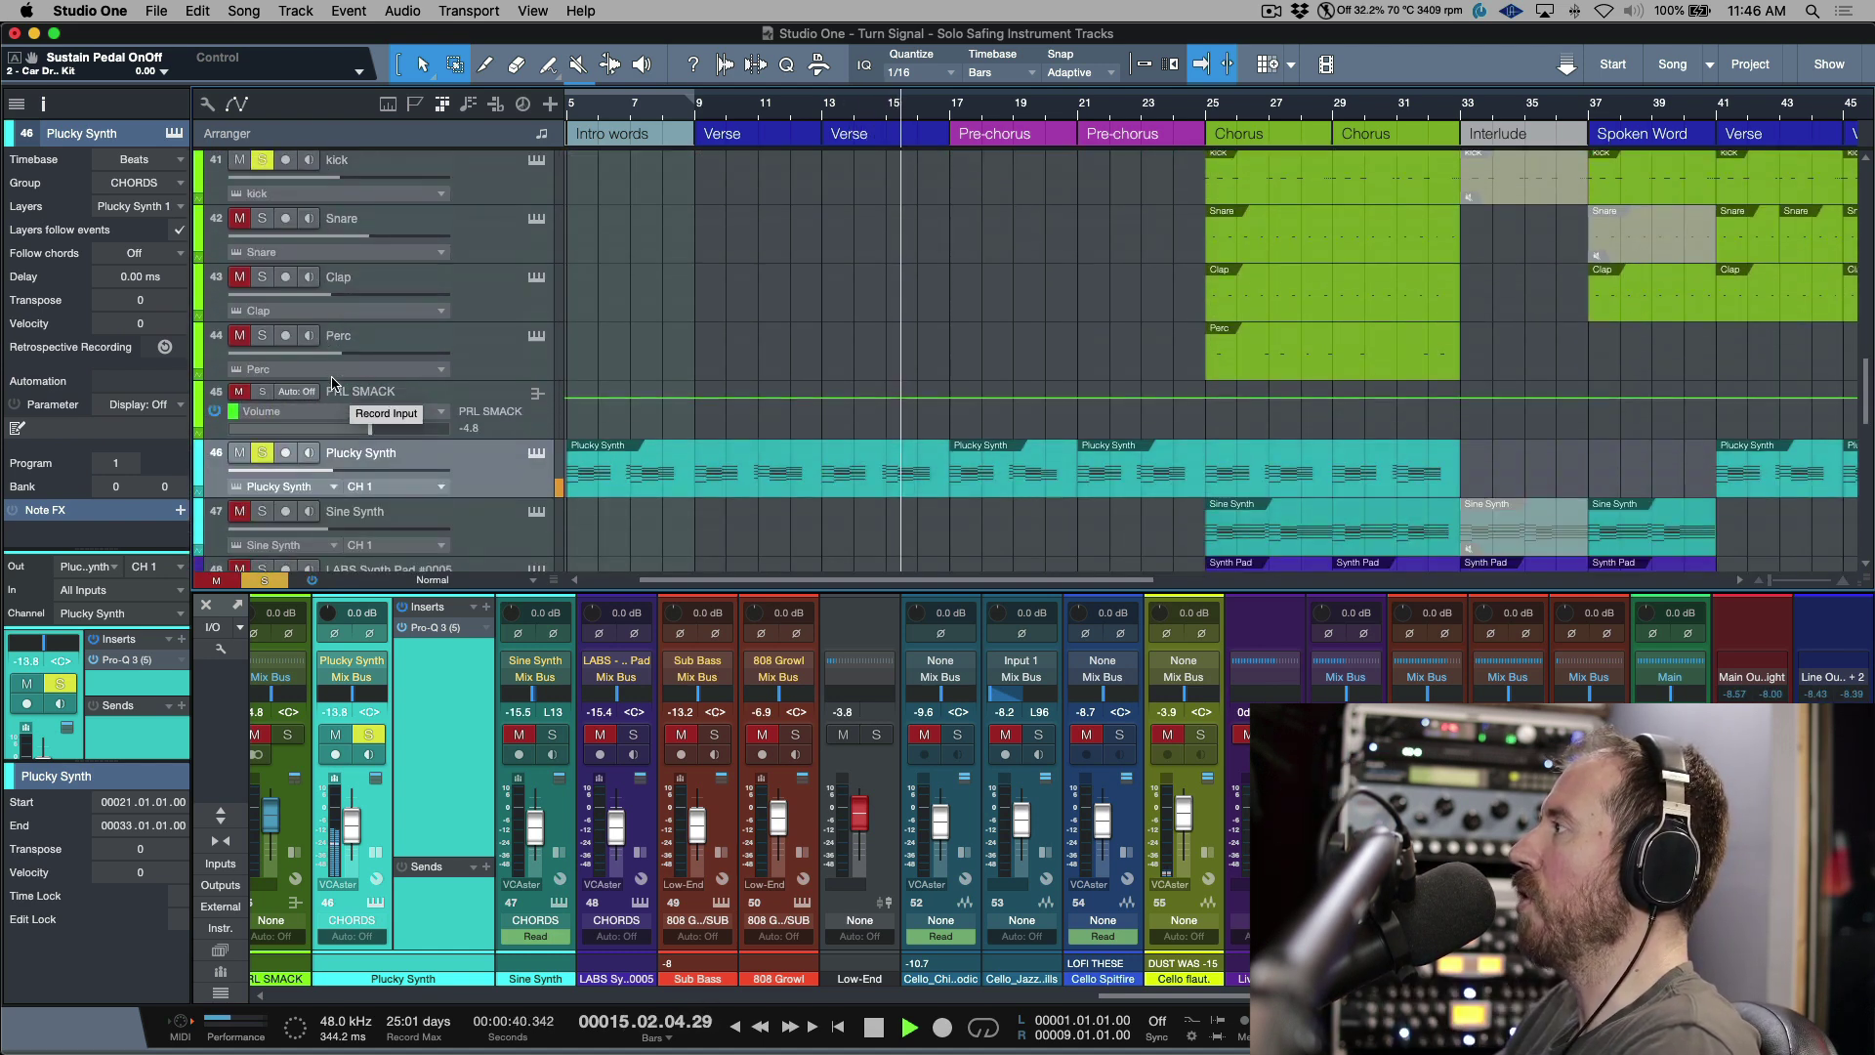
pyautogui.scroll(-10, 332, 381)
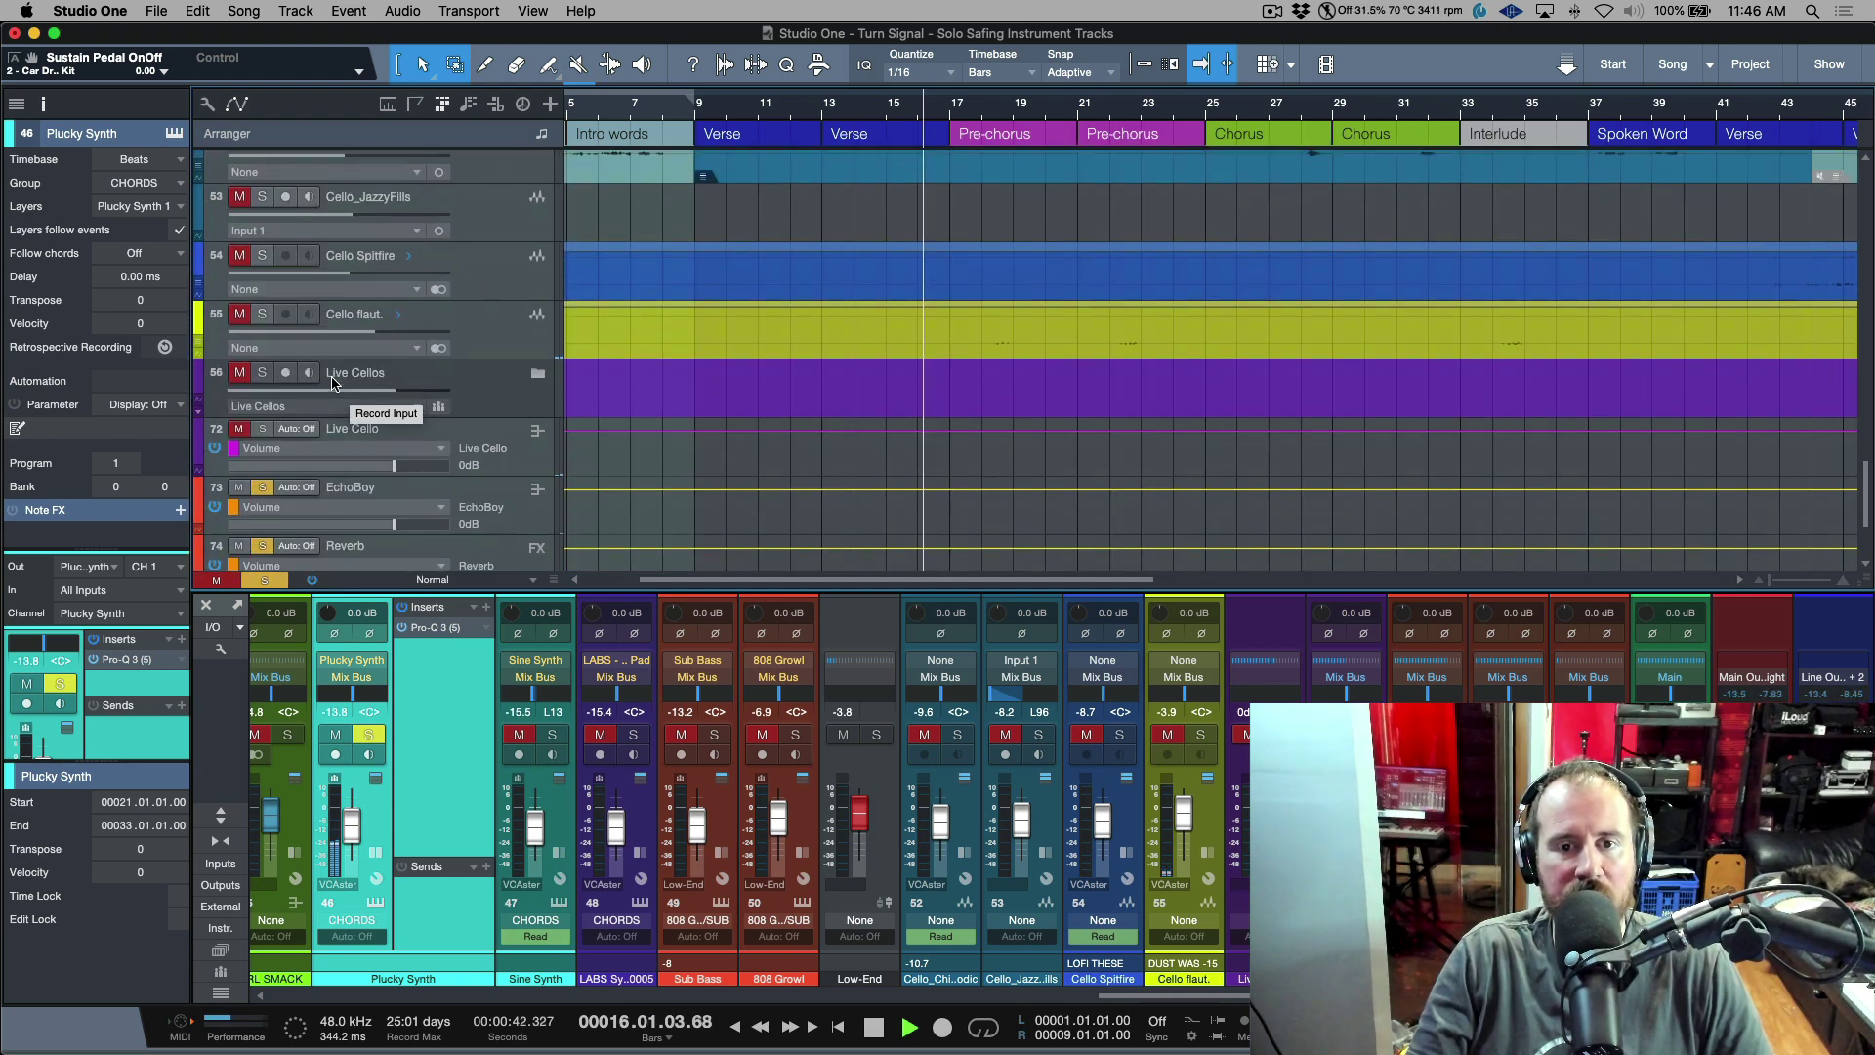
# Add cello track 55 to the solo, solo and unsolo Main Vocal 2, then stop playback.
pyautogui.click(261, 314)
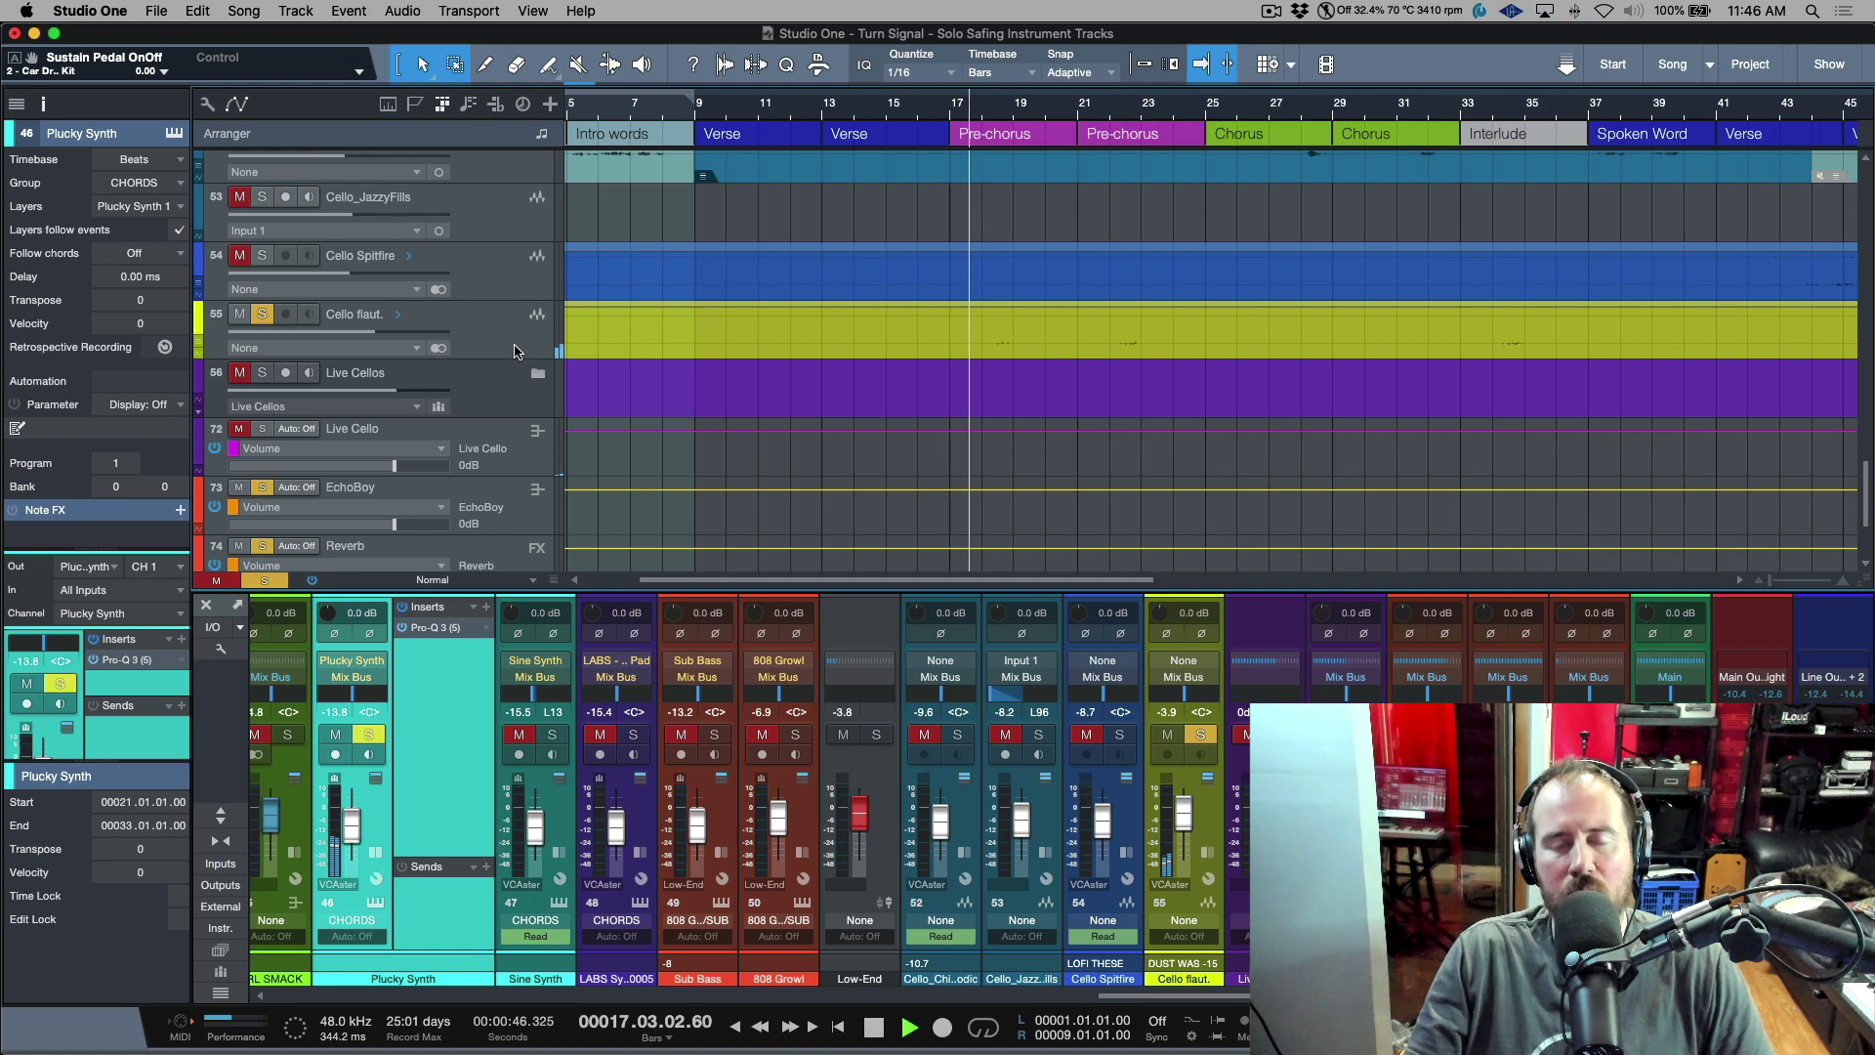
pyautogui.scroll(3, 472, 356)
pyautogui.scroll(20, 472, 357)
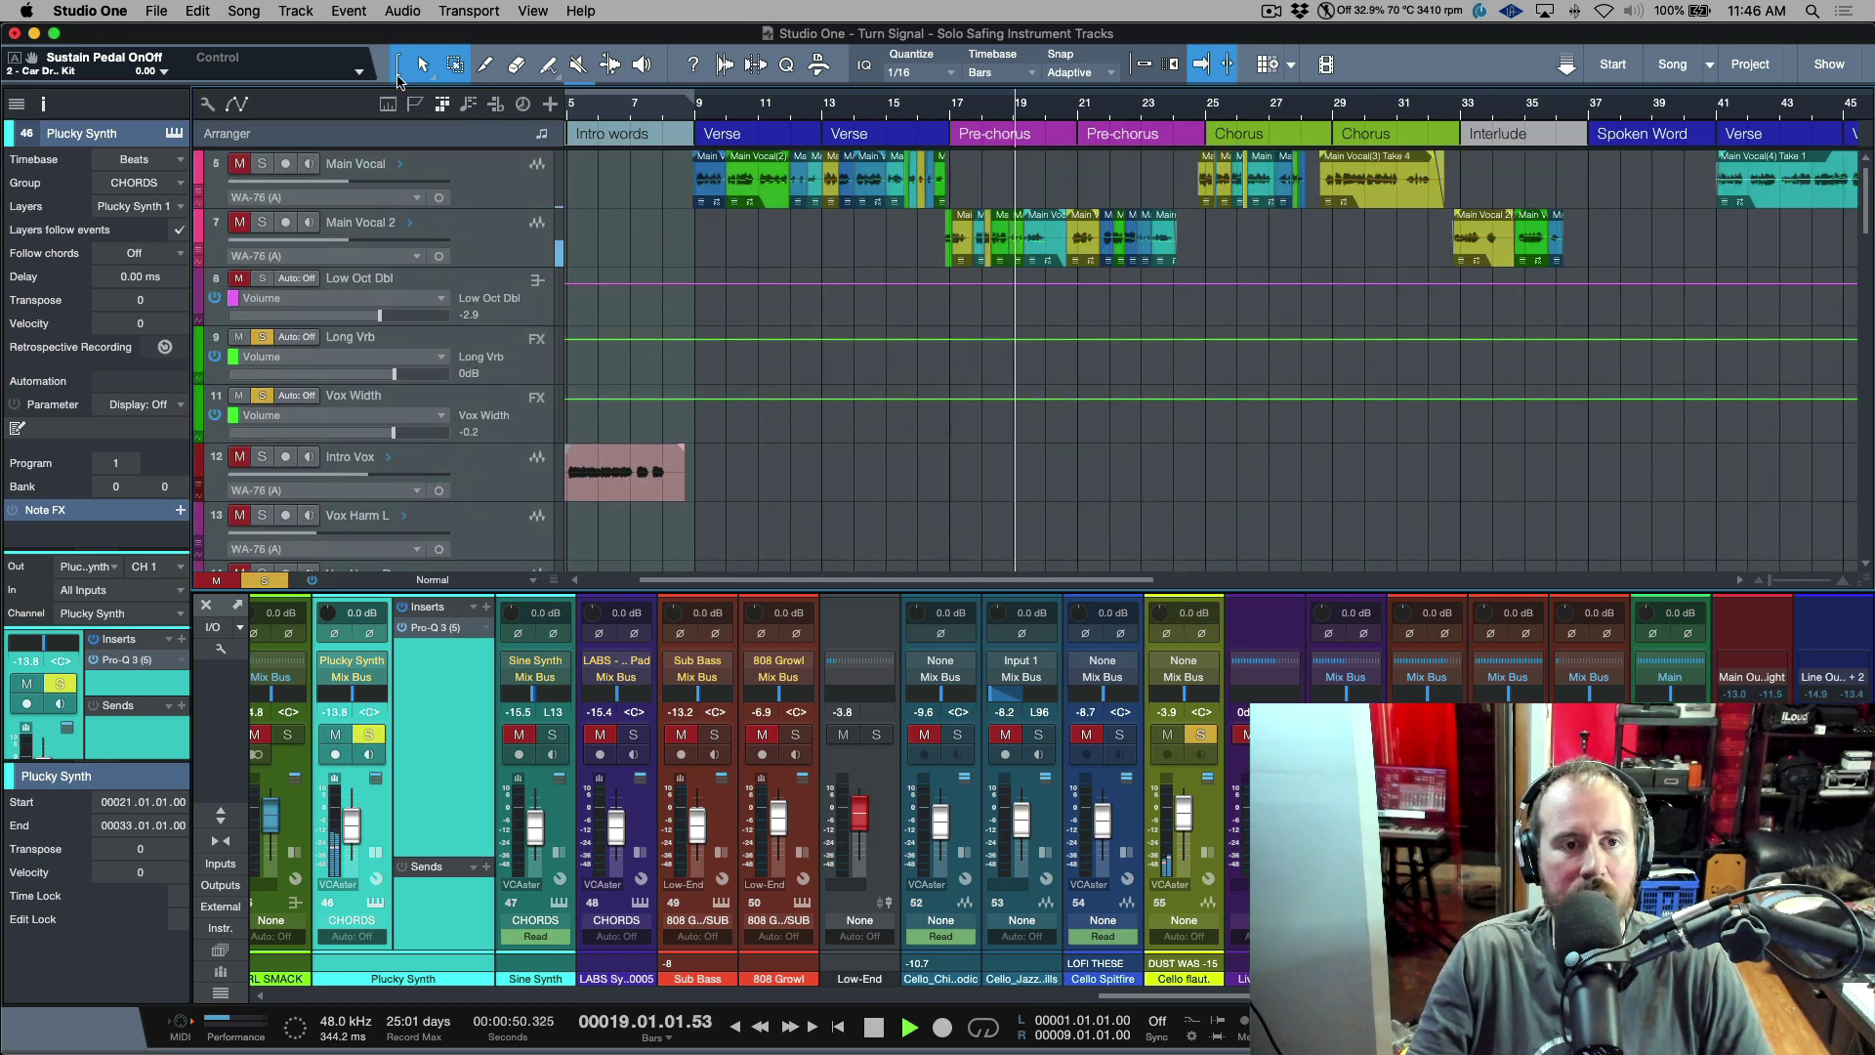
pyautogui.click(262, 222)
pyautogui.click(263, 223)
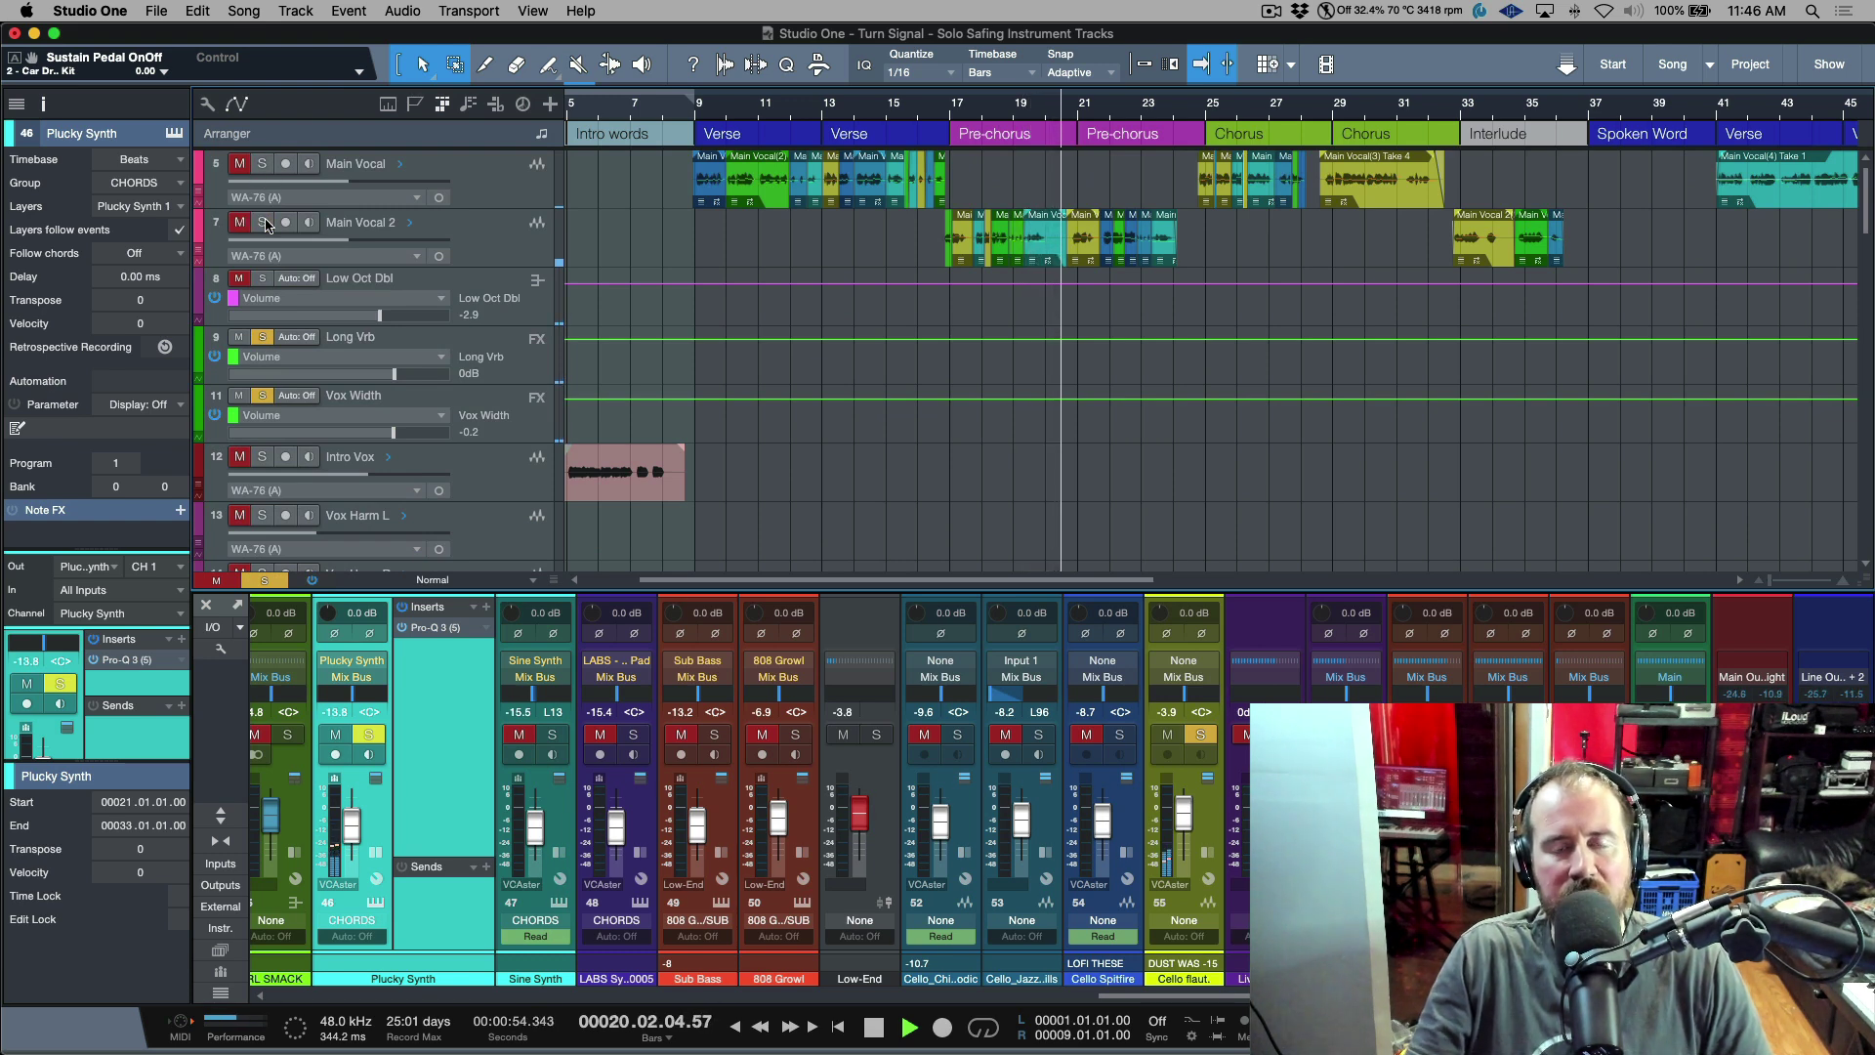
pyautogui.press('space')
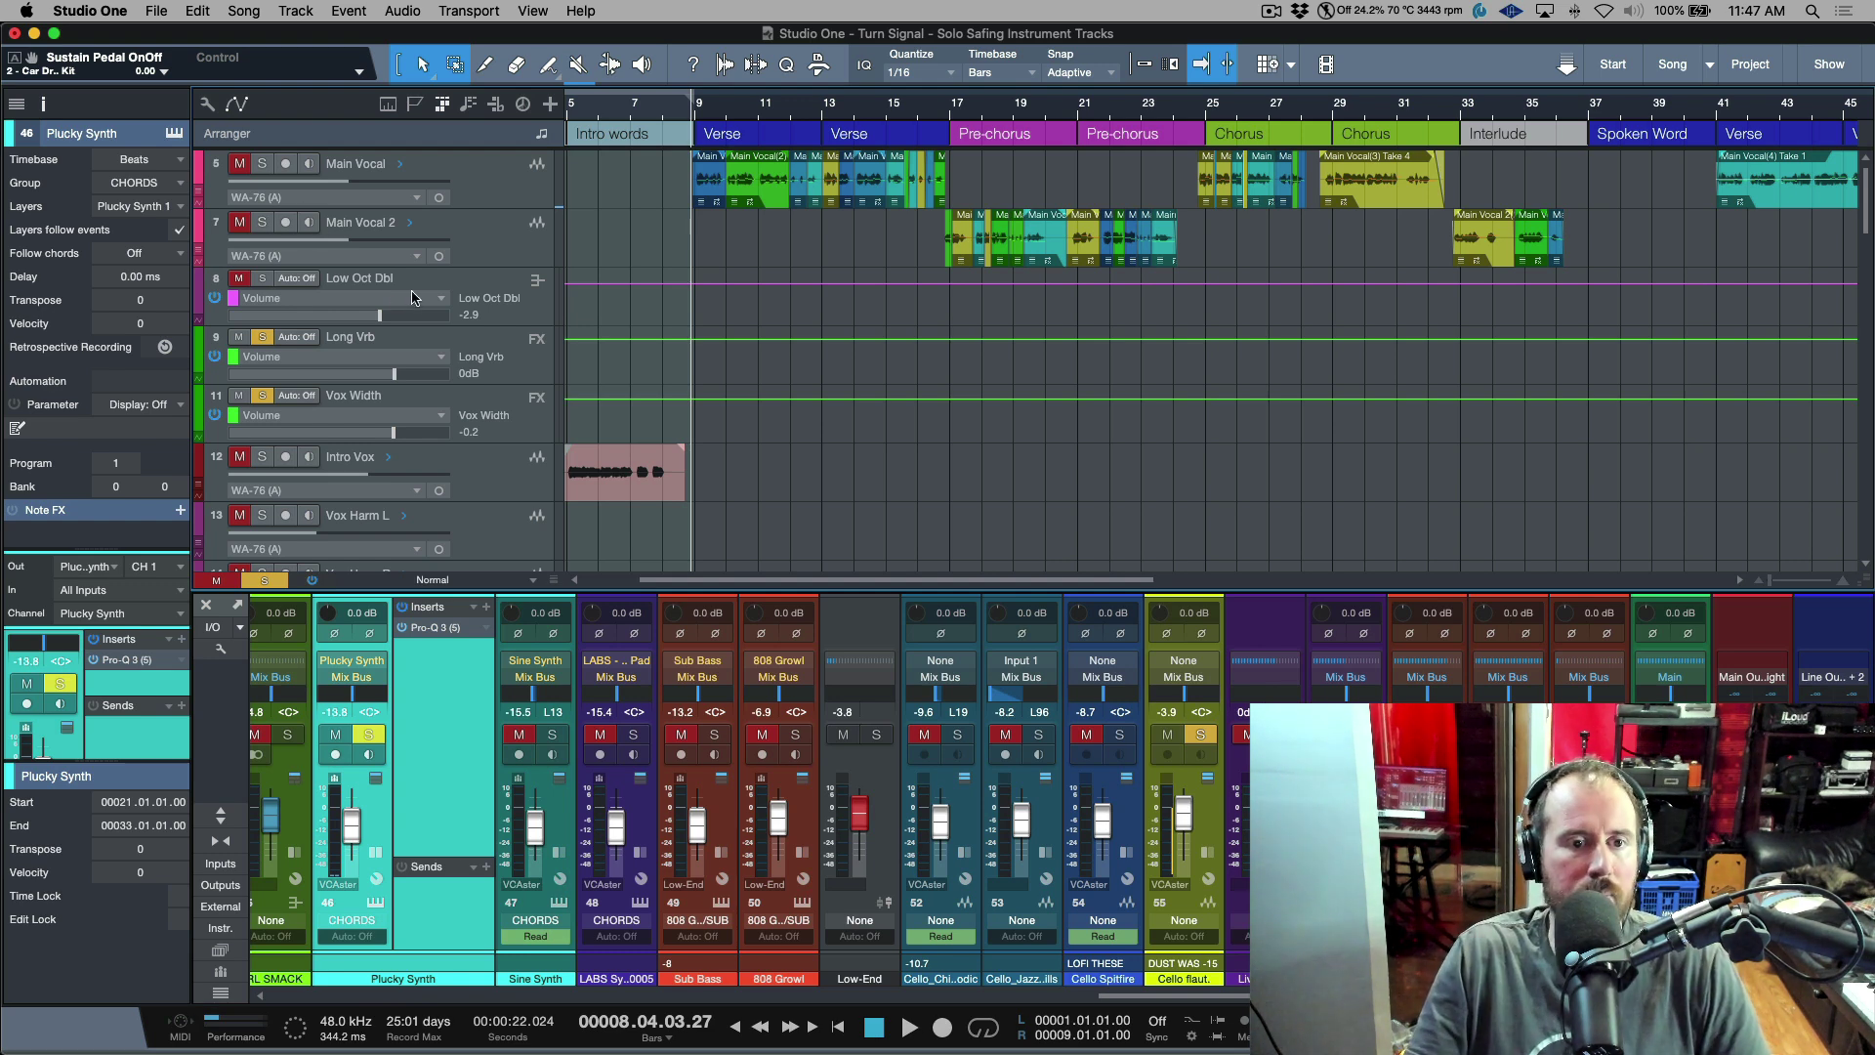
# Remove Solo Safe from the Plucky Synth channel and track 46, then turn off its solo.
pyautogui.scroll(-5, 412, 298)
pyautogui.scroll(-20, 412, 298)
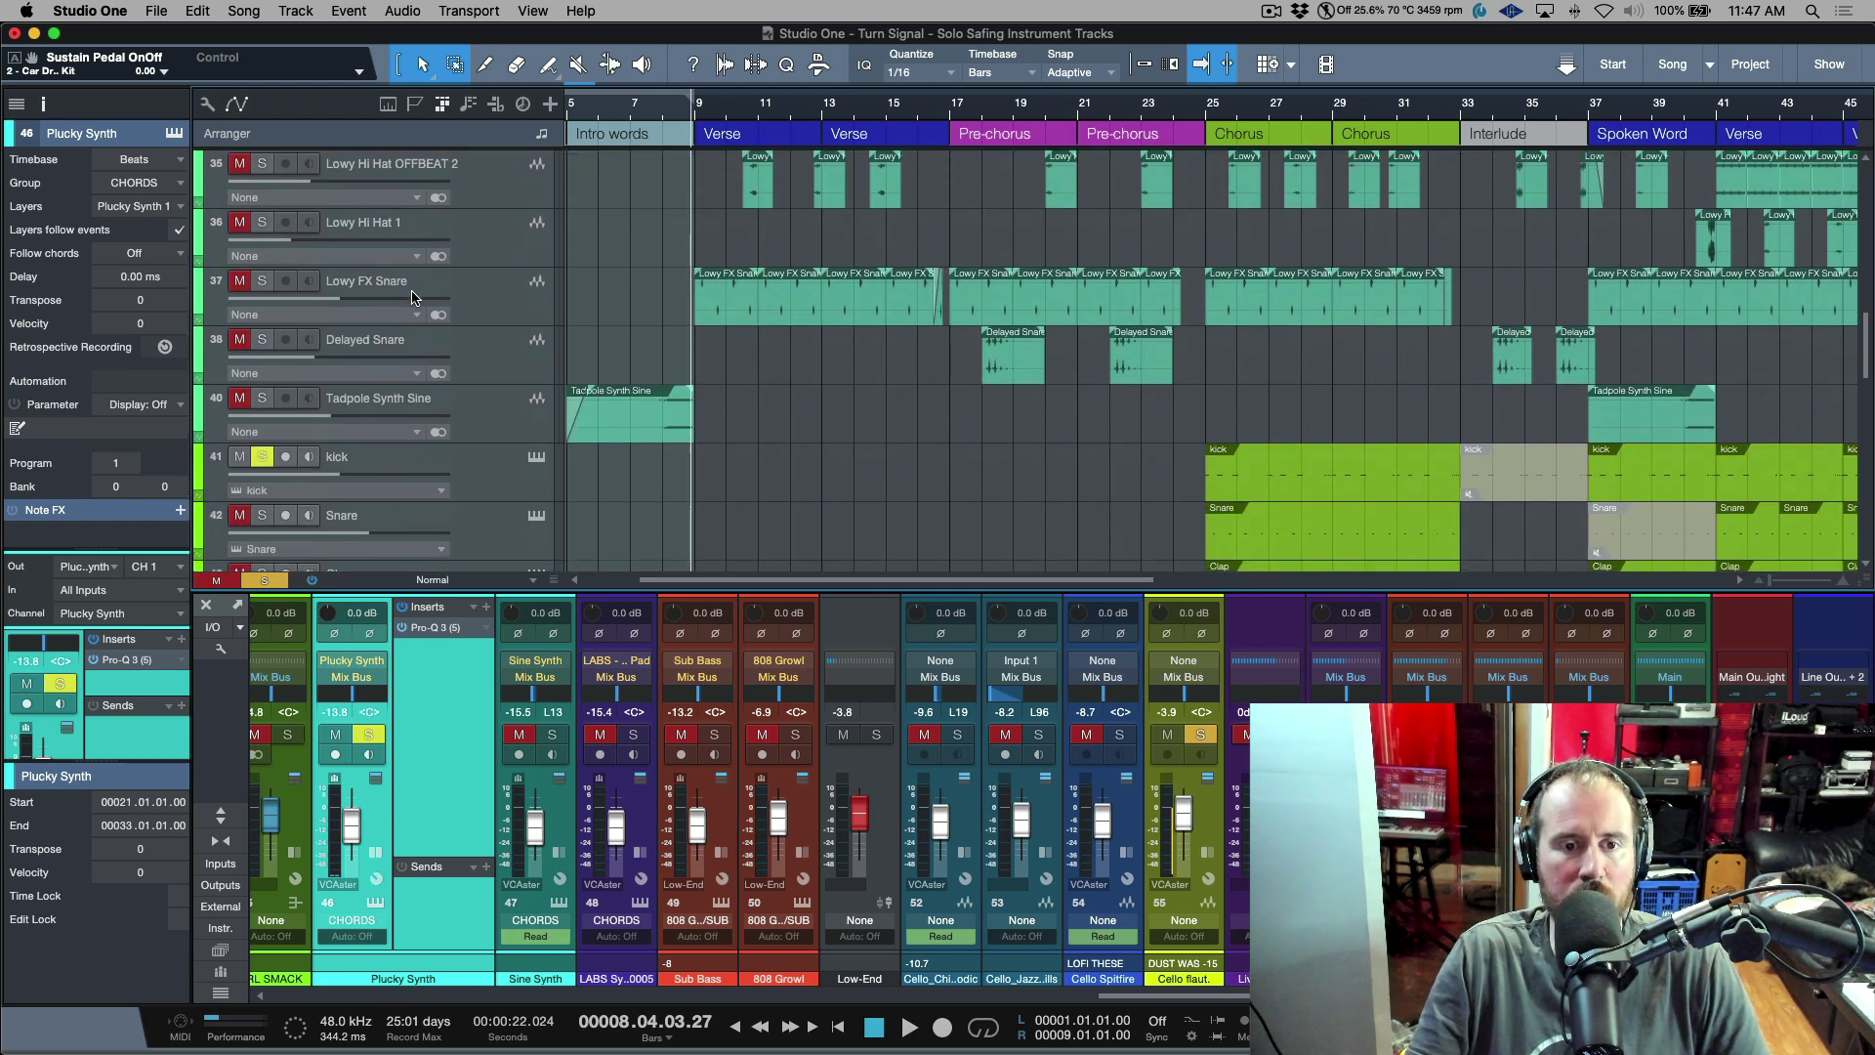
pyautogui.scroll(-2, 412, 298)
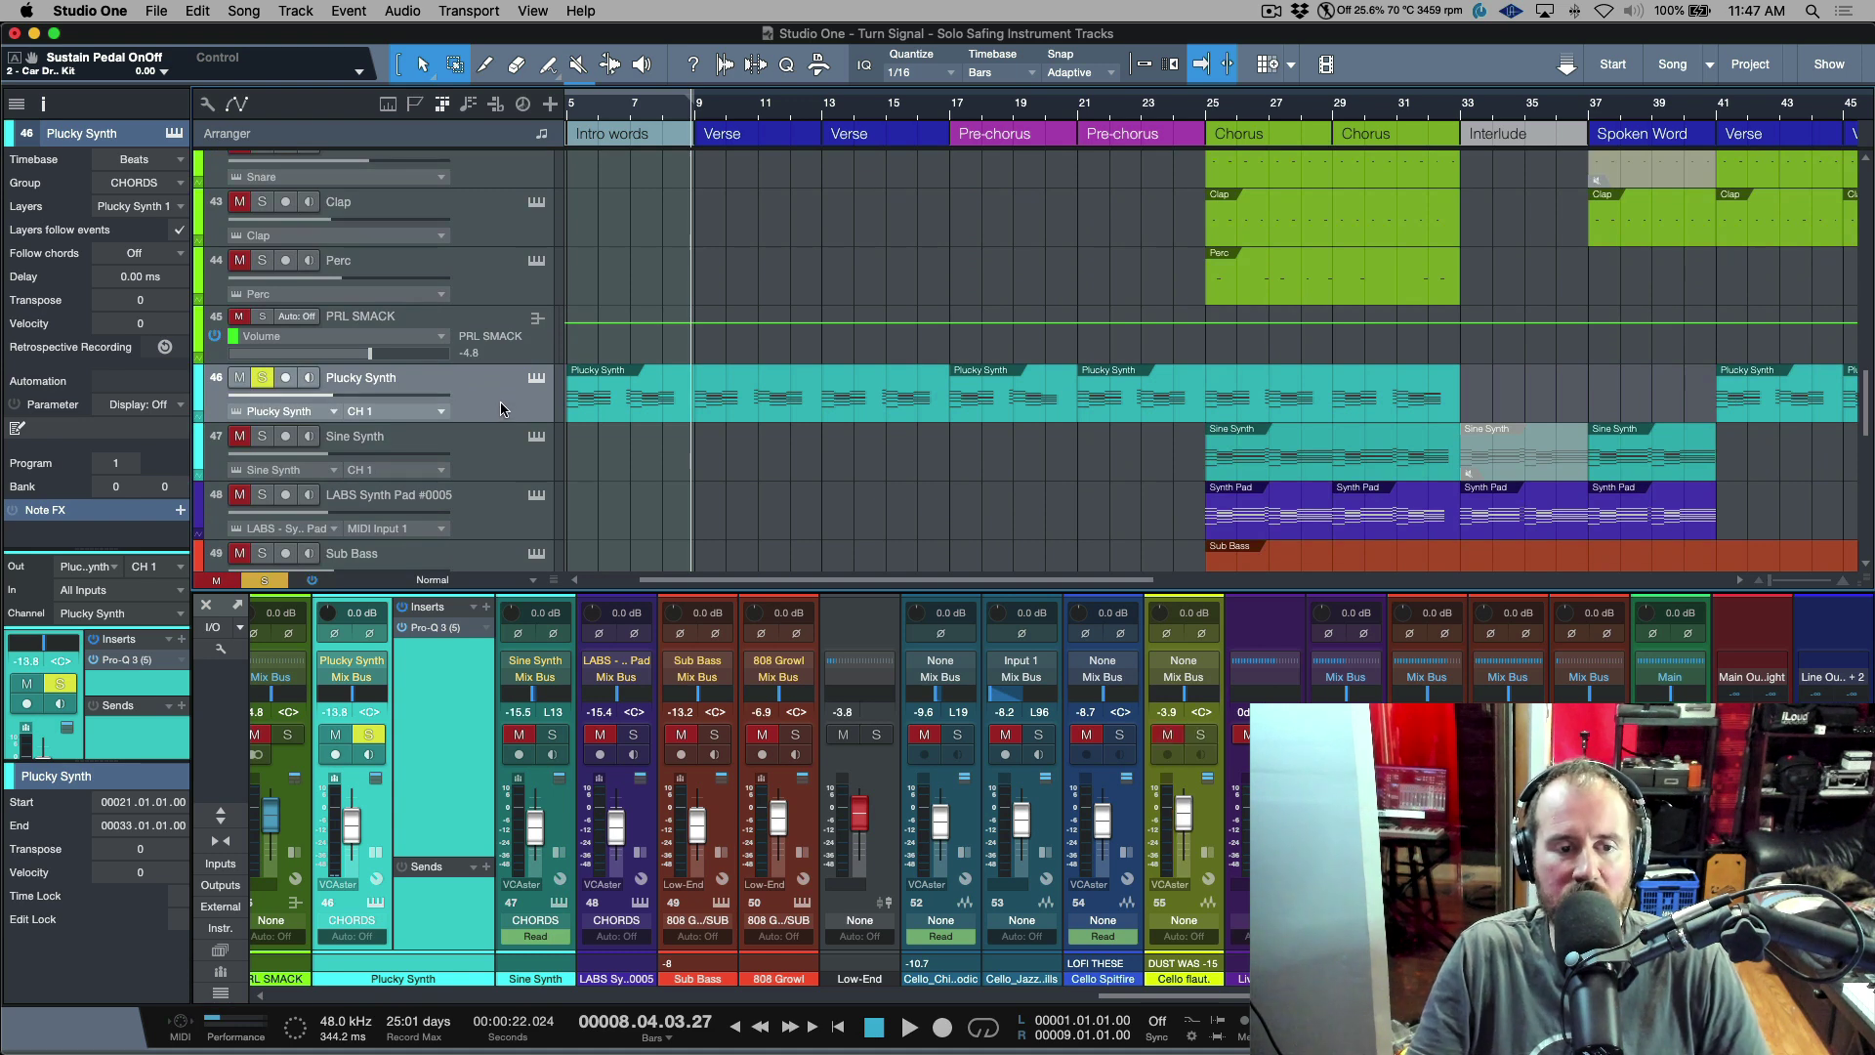
pyautogui.keyDown('shift'); pyautogui.click(368, 737); pyautogui.keyUp('shift')
pyautogui.keyDown('shift'); pyautogui.click(262, 378); pyautogui.keyUp('shift')
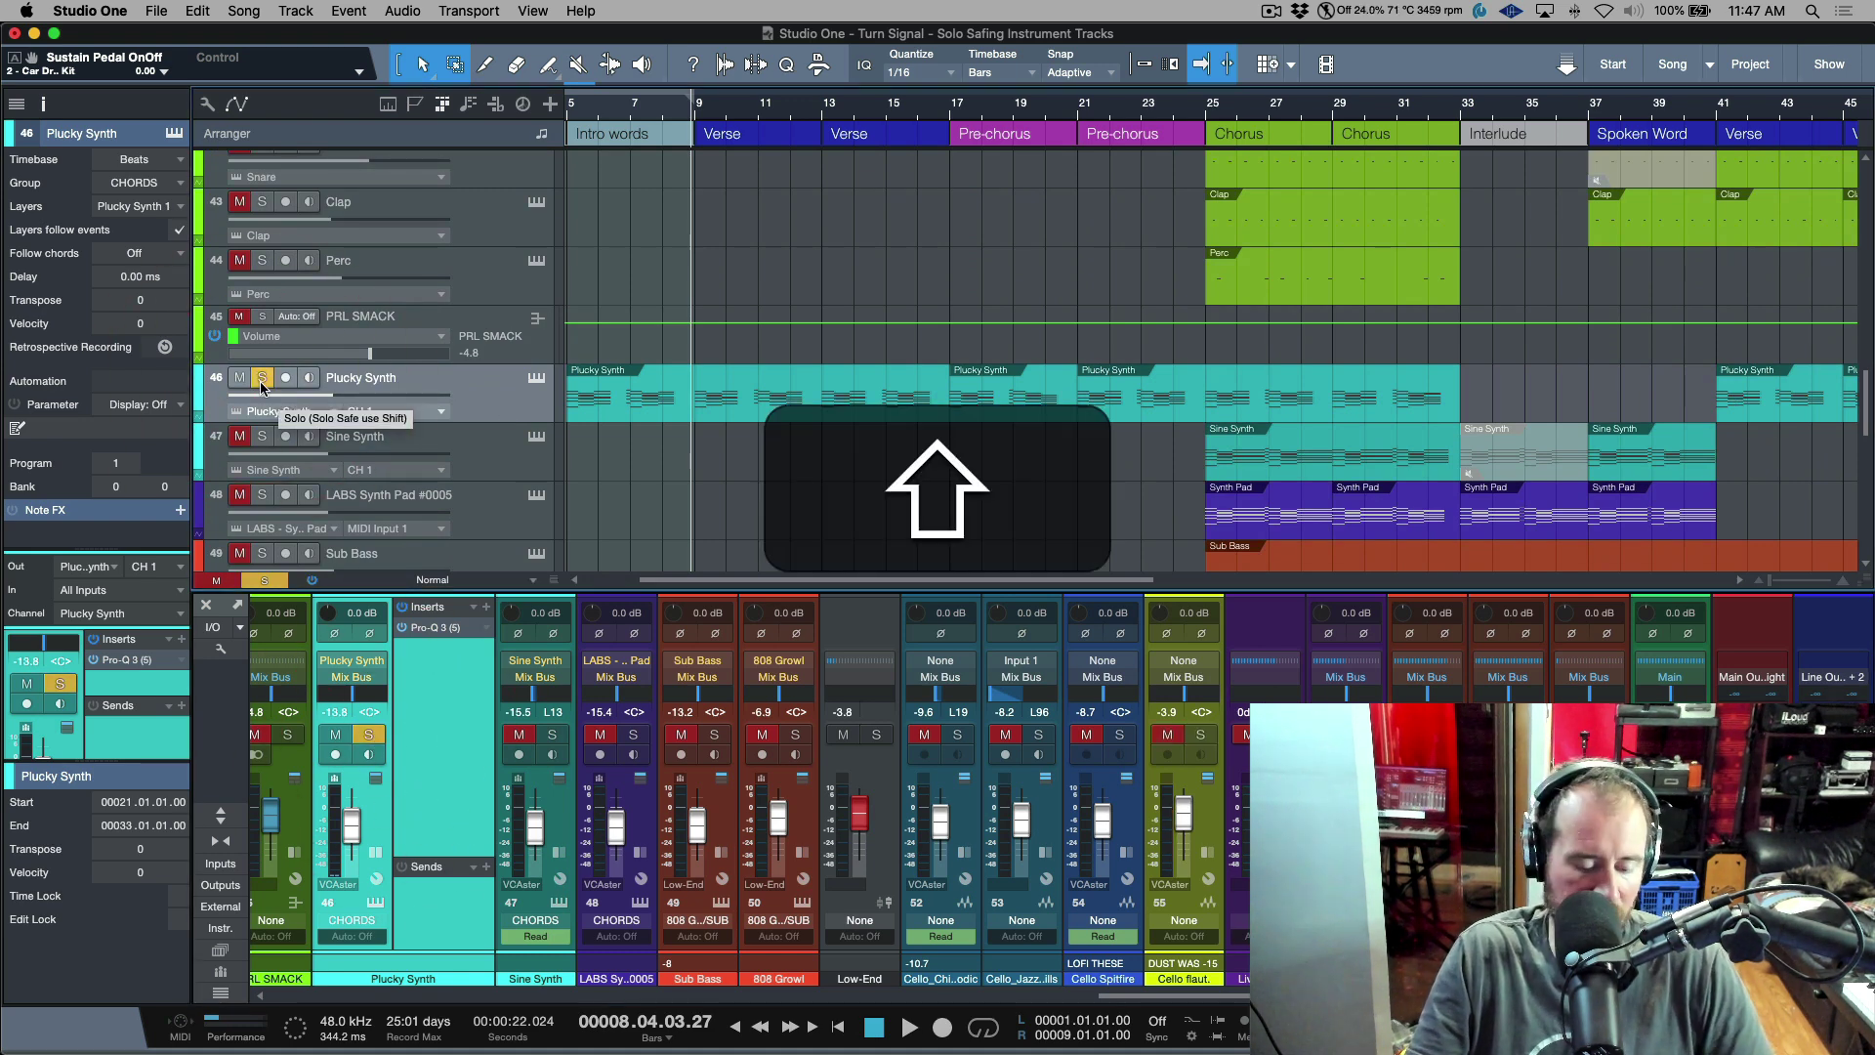
pyautogui.click(263, 380)
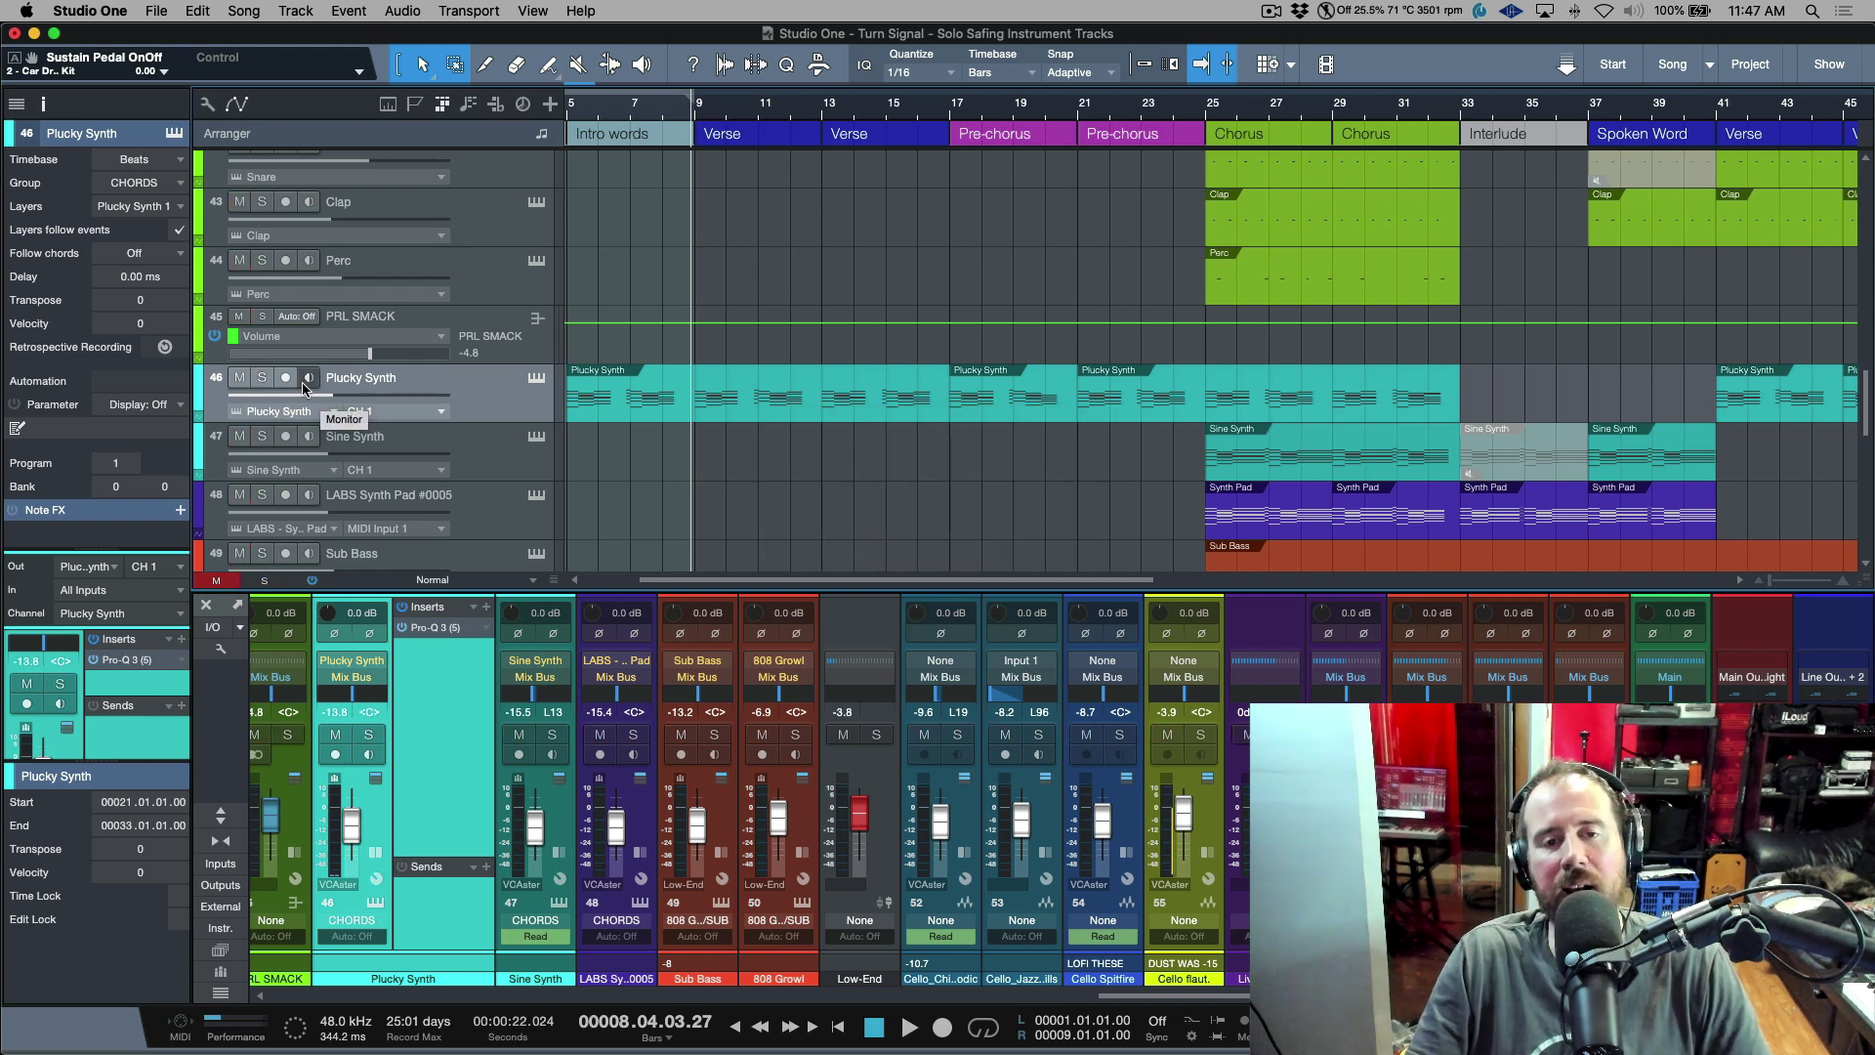